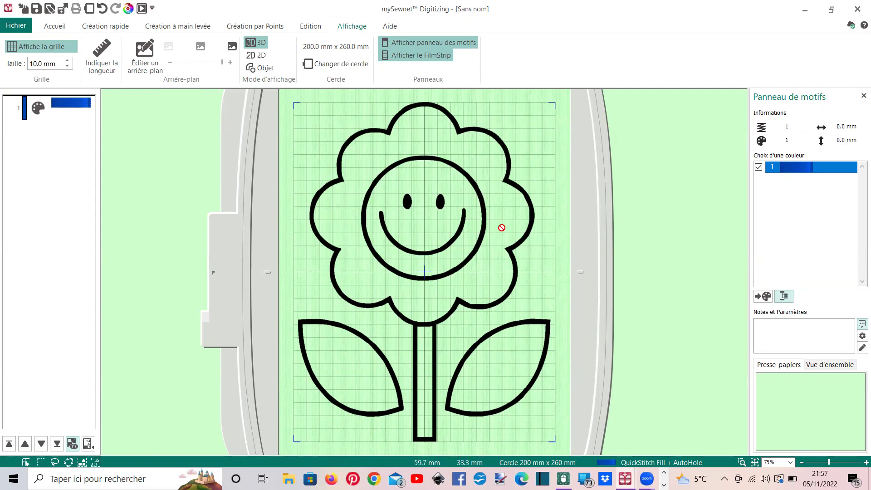
{"action": "left_click", "coordinate": [121, 26]}
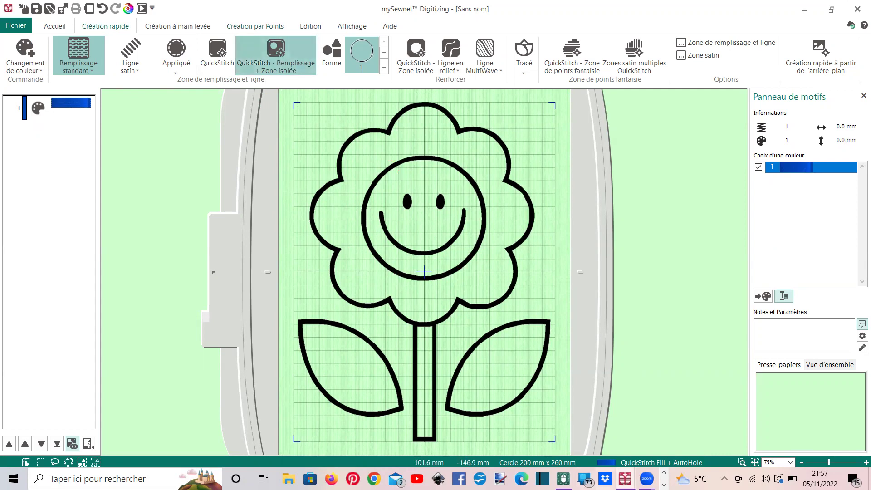
{"action": "mouse_move", "coordinate": [625, 479]}
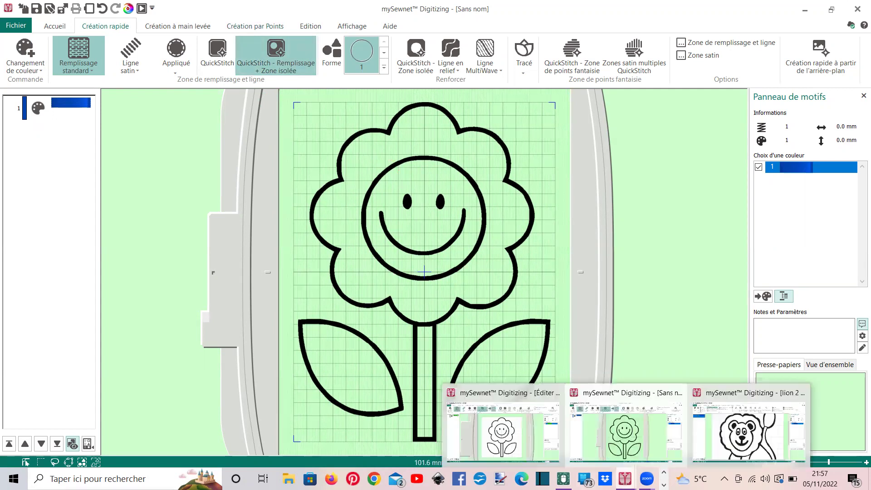
{"action": "left_click", "coordinate": [503, 429]}
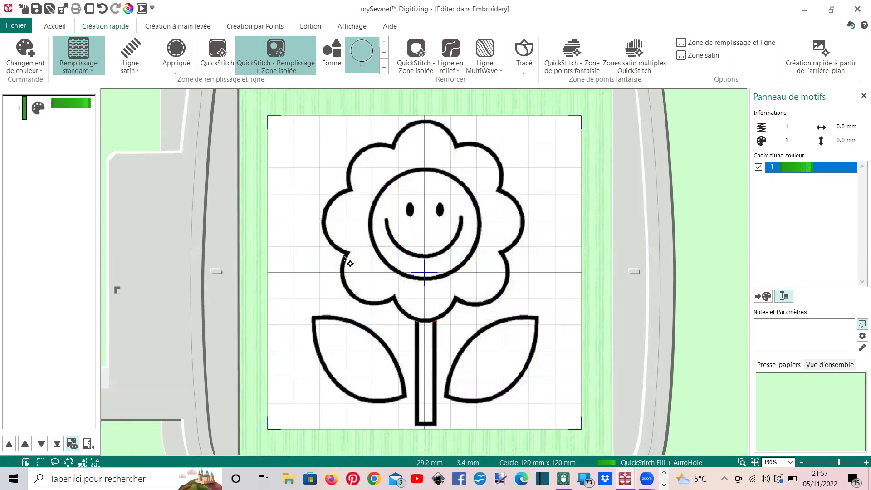
{"action": "left_click", "coordinate": [375, 174]}
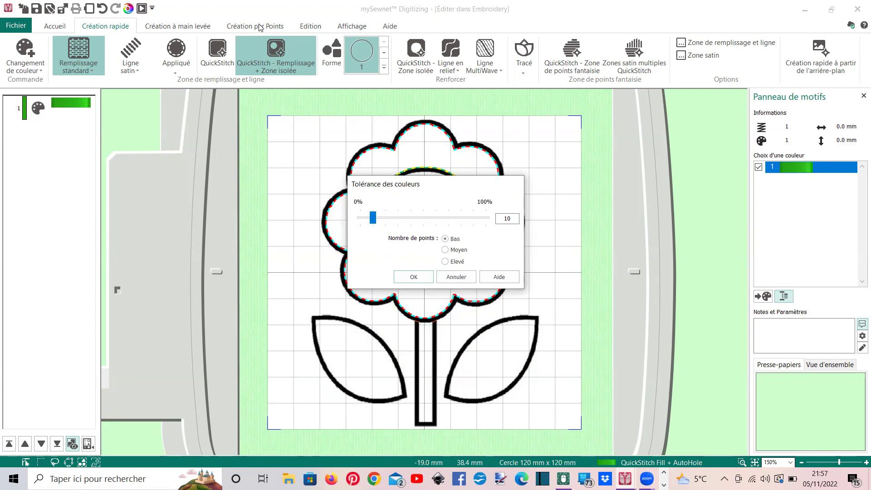
{"action": "left_click", "coordinate": [448, 278]}
{"action": "mouse_move", "coordinate": [625, 479]}
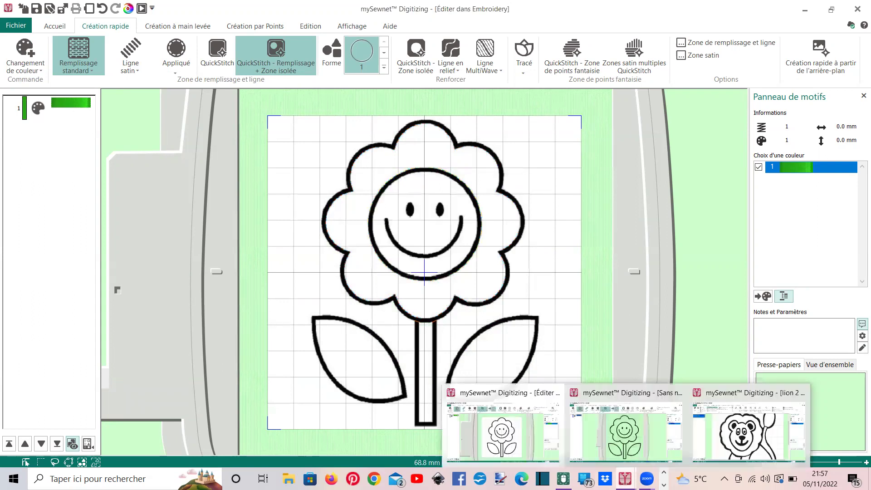
{"action": "left_click", "coordinate": [630, 434]}
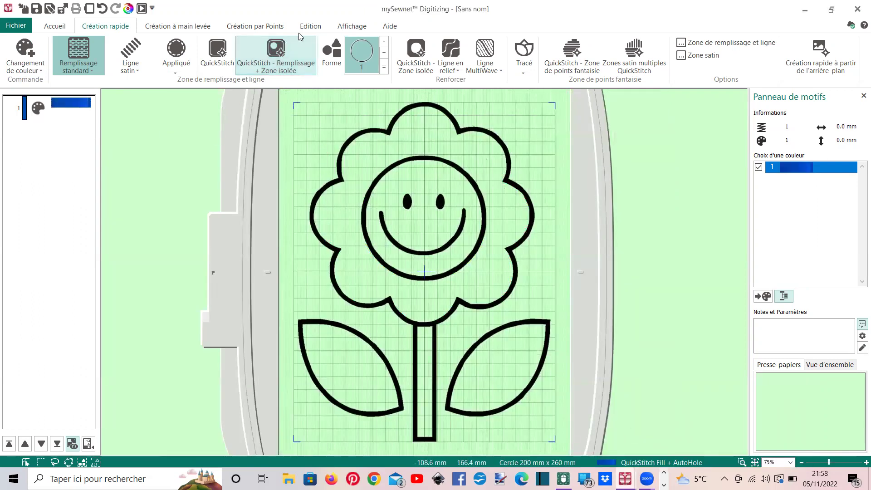
Open the smiling flower background picture for editing in Draw & Paint and select its existing path.
{"action": "left_click", "coordinate": [345, 28]}
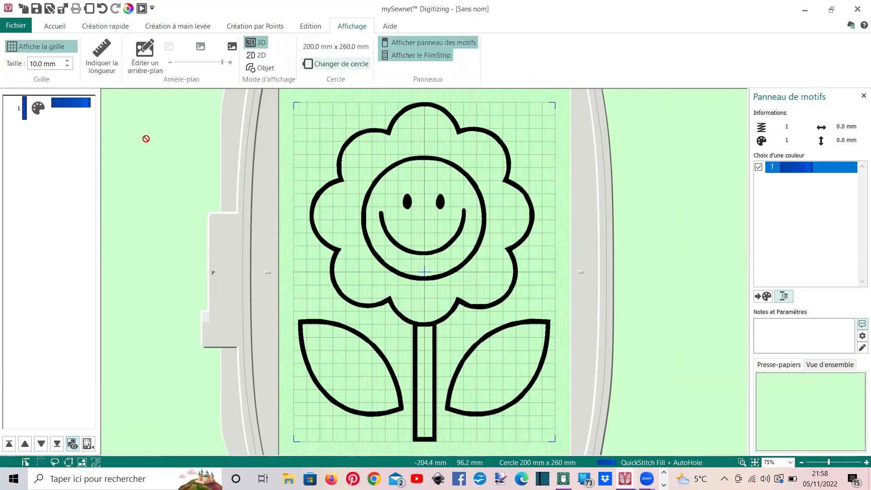
{"action": "left_click", "coordinate": [141, 68]}
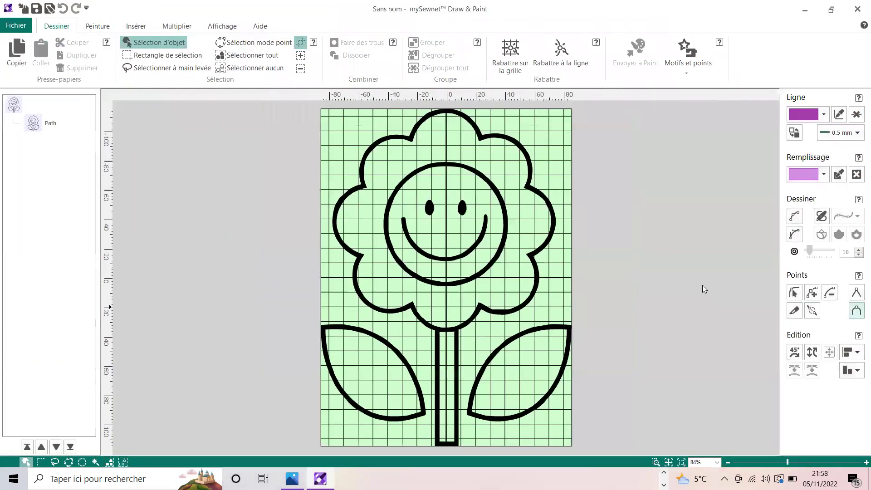
{"action": "left_click", "coordinate": [50, 124]}
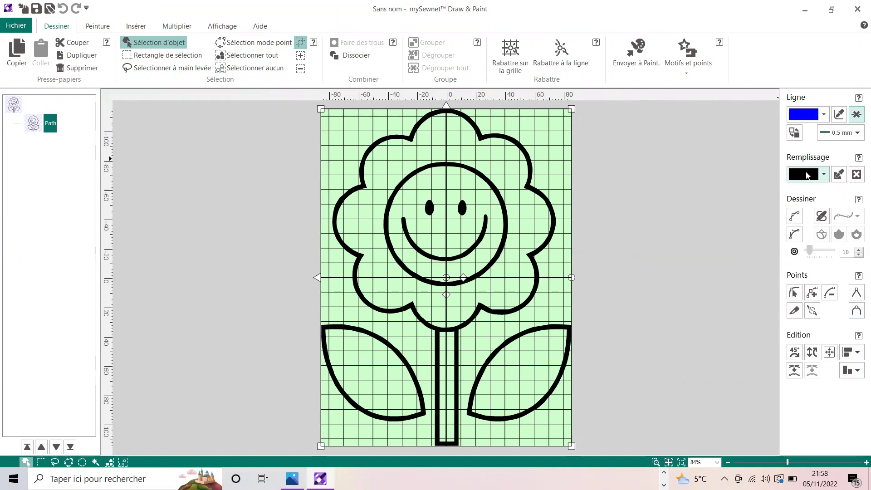
Trace the flower's outer petal contour with the point-drawing tool and finish it as a closed line.
{"action": "left_click", "coordinate": [798, 218]}
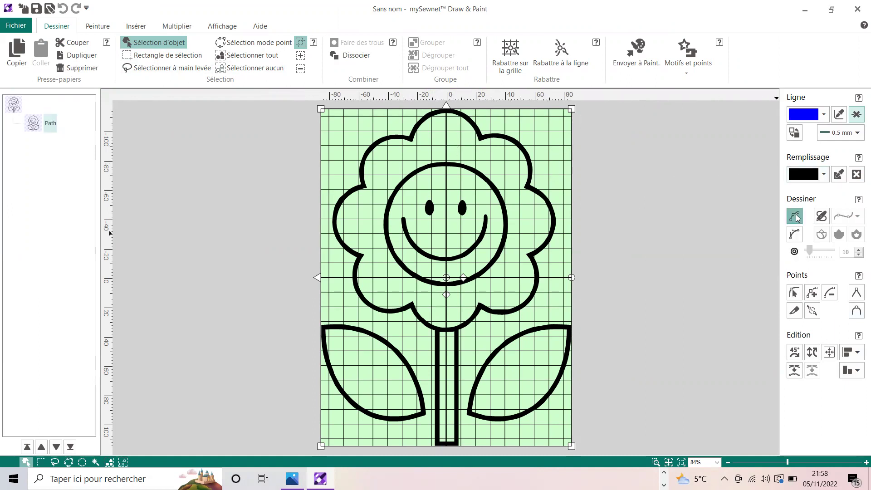
{"action": "left_click", "coordinate": [417, 127]}
{"action": "left_click", "coordinate": [444, 111]}
{"action": "left_click", "coordinate": [473, 120]}
{"action": "left_click", "coordinate": [481, 136]}
{"action": "left_click", "coordinate": [507, 139]}
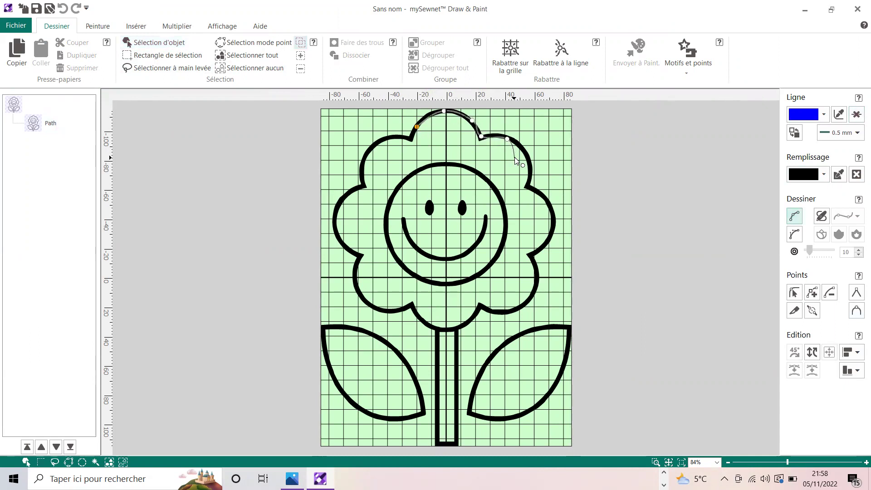
{"action": "left_click", "coordinate": [527, 163]}
{"action": "left_click", "coordinate": [527, 185]}
{"action": "left_click", "coordinate": [553, 227]}
{"action": "left_click", "coordinate": [542, 245]}
{"action": "left_click", "coordinate": [535, 256]}
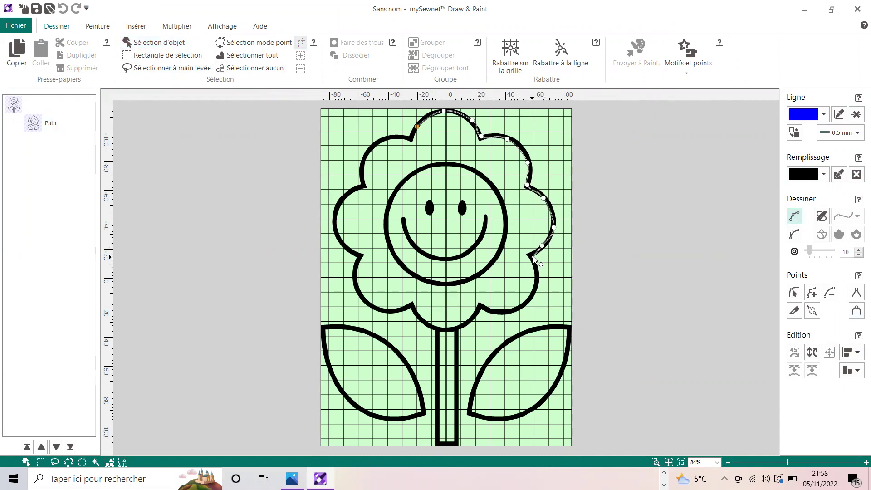
{"action": "left_click", "coordinate": [534, 279]}
{"action": "left_click", "coordinate": [529, 293]}
{"action": "left_click", "coordinate": [510, 310]}
{"action": "left_click", "coordinate": [468, 320]}
{"action": "left_click", "coordinate": [433, 330]}
{"action": "left_click", "coordinate": [421, 319]}
{"action": "left_click", "coordinate": [414, 312]}
{"action": "left_click", "coordinate": [381, 308]}
{"action": "left_click", "coordinate": [363, 286]}
{"action": "left_click", "coordinate": [356, 279]}
{"action": "left_click", "coordinate": [360, 253]}
{"action": "left_click", "coordinate": [336, 237]}
{"action": "left_click", "coordinate": [335, 203]}
{"action": "left_click", "coordinate": [349, 189]}
{"action": "left_click", "coordinate": [365, 184]}
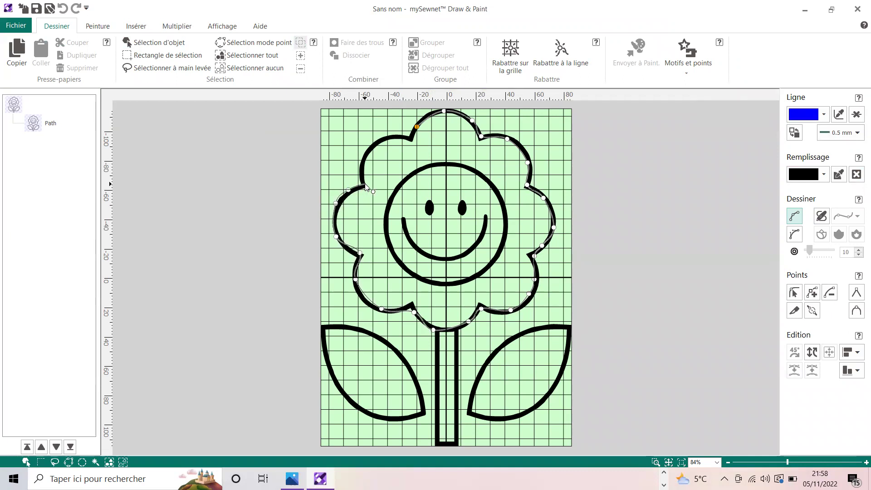
{"action": "left_click", "coordinate": [369, 150]}
{"action": "left_click", "coordinate": [390, 139]}
{"action": "right_click", "coordinate": [414, 145]}
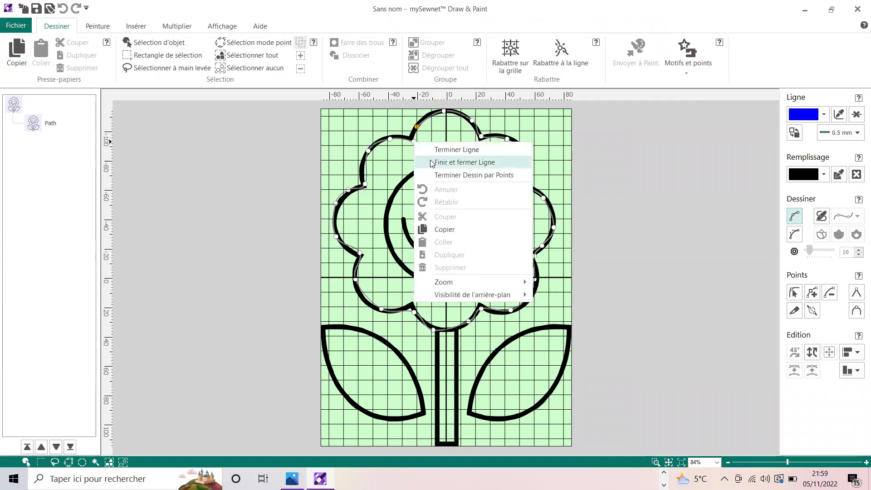
{"action": "left_click", "coordinate": [465, 162]}
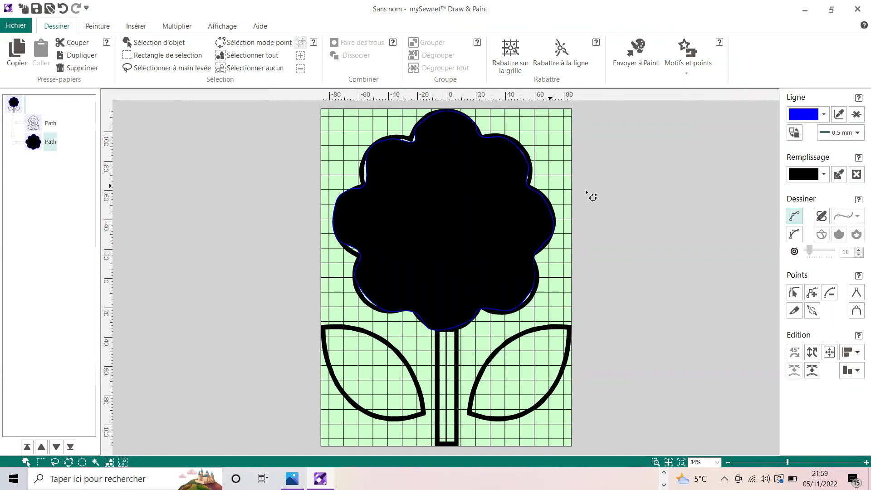
Remove the petal shape's fill, end point drawing and set the shape's line colour to red.
{"action": "left_click", "coordinate": [857, 175]}
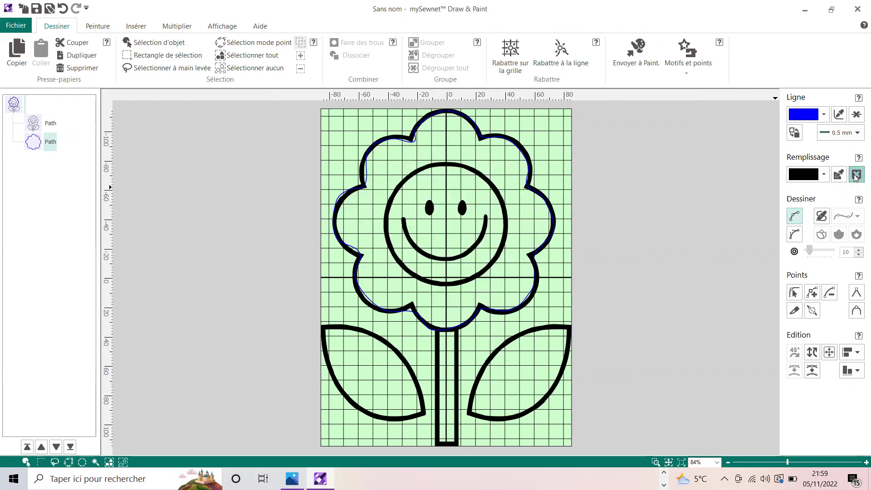
{"action": "right_click", "coordinate": [693, 220]}
{"action": "left_click", "coordinate": [710, 225]}
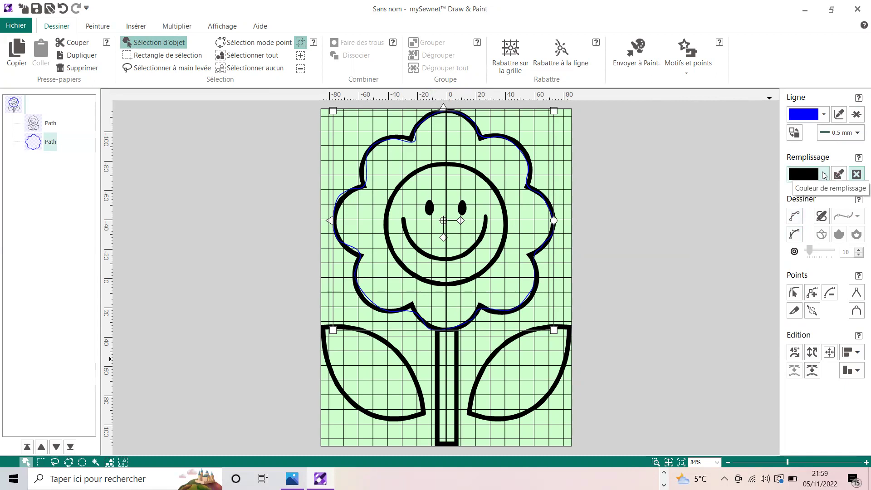
{"action": "left_click", "coordinate": [823, 114]}
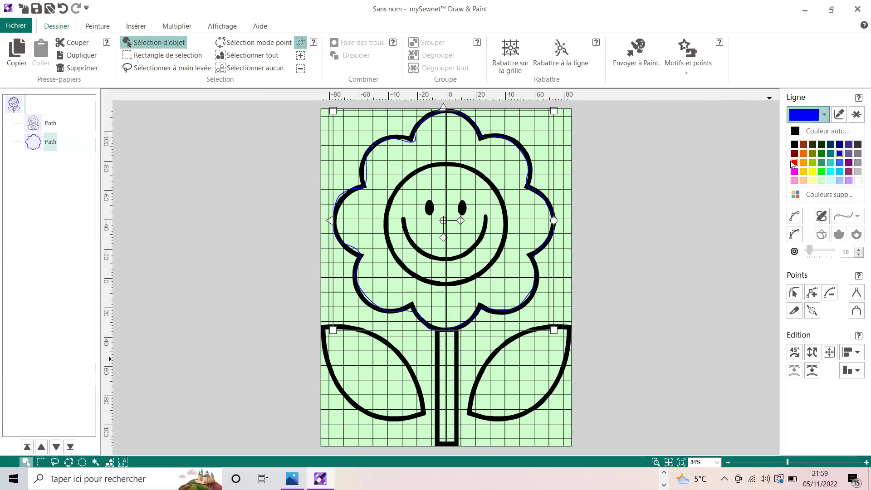
{"action": "left_click", "coordinate": [793, 162]}
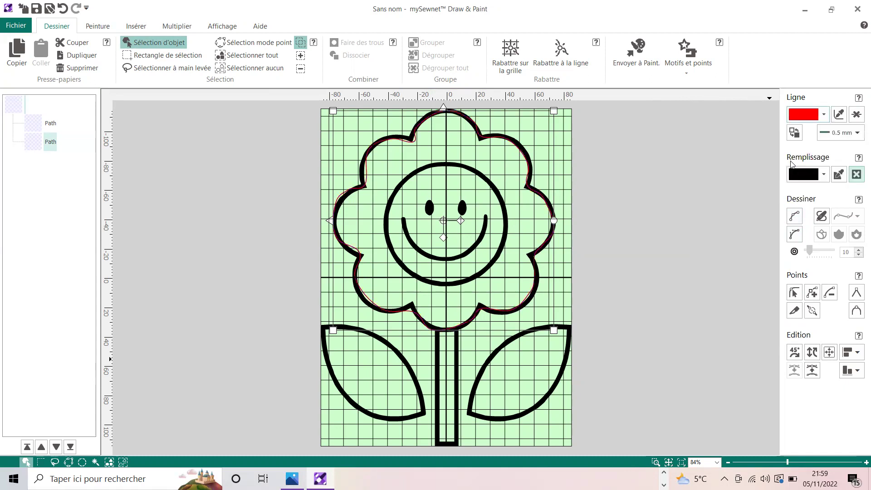
Trace the round face at the flower's centre with the point-drawing tool and finish it as a closed line.
{"action": "left_click", "coordinate": [794, 216]}
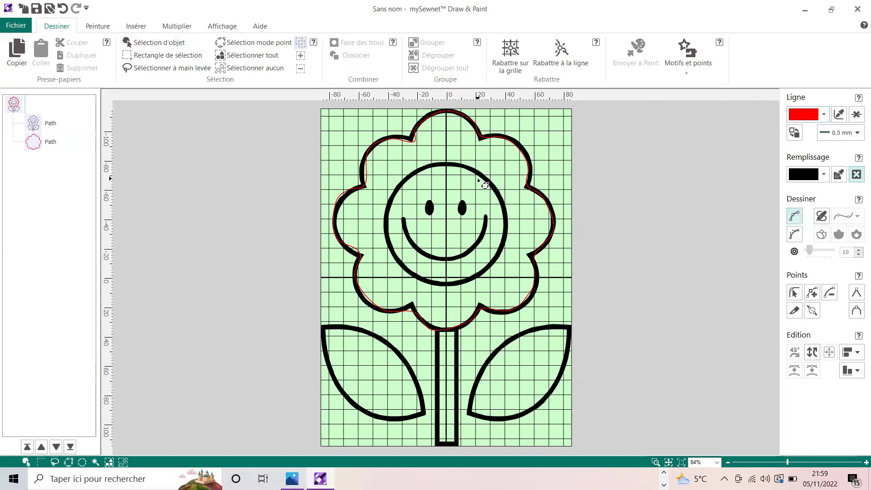
{"action": "left_click", "coordinate": [443, 165]}
{"action": "left_click", "coordinate": [409, 178]}
{"action": "left_click", "coordinate": [387, 208]}
{"action": "left_click", "coordinate": [393, 252]}
{"action": "left_click", "coordinate": [418, 279]}
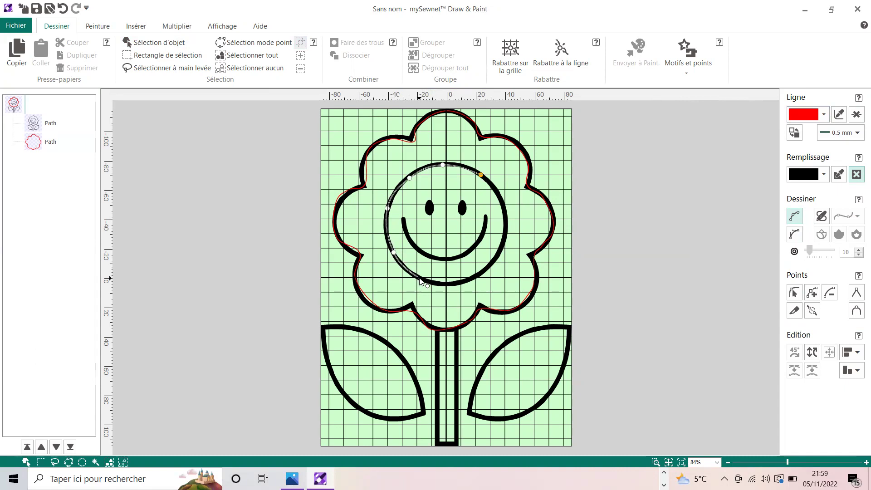
{"action": "left_click", "coordinate": [458, 284]}
{"action": "left_click", "coordinate": [491, 263]}
{"action": "left_click", "coordinate": [498, 190]}
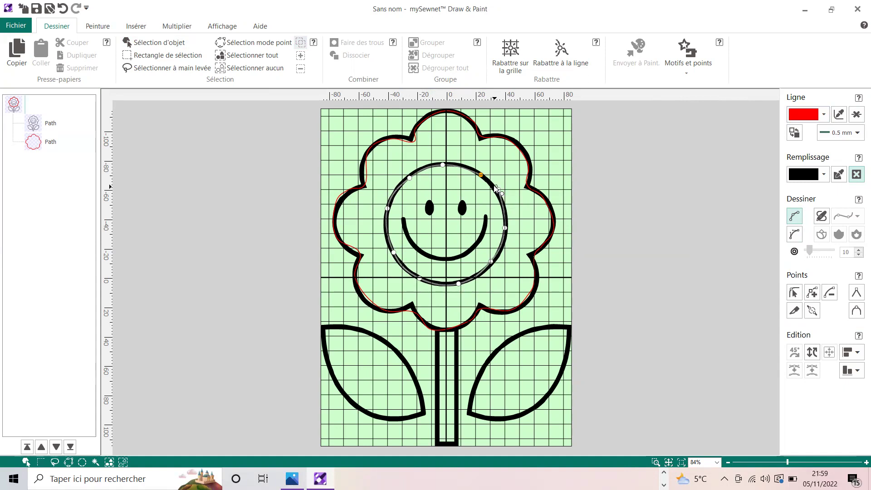
{"action": "left_click", "coordinate": [490, 184]}
{"action": "right_click", "coordinate": [483, 178]}
{"action": "left_click", "coordinate": [499, 182]}
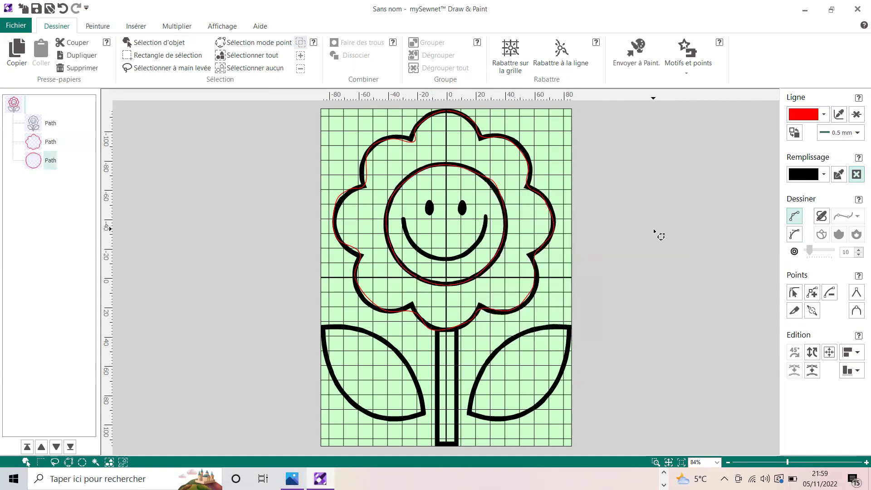
Set the face circle's line colour to turquoise and toggle the removal of its fill.
{"action": "left_click", "coordinate": [824, 114]}
{"action": "left_click", "coordinate": [833, 167]}
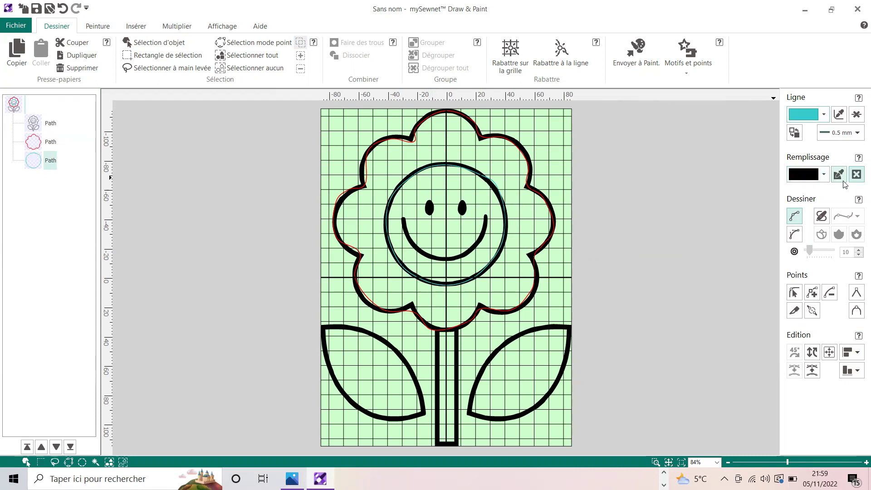
{"action": "left_click", "coordinate": [856, 175]}
{"action": "left_click", "coordinate": [856, 175]}
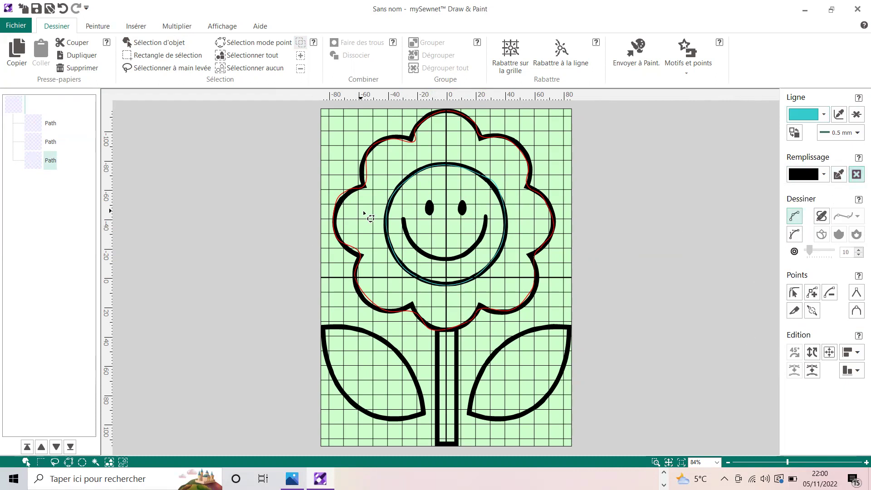
Select the face circle and set both its fill colour and its line colour to red.
{"action": "left_click", "coordinate": [47, 161]}
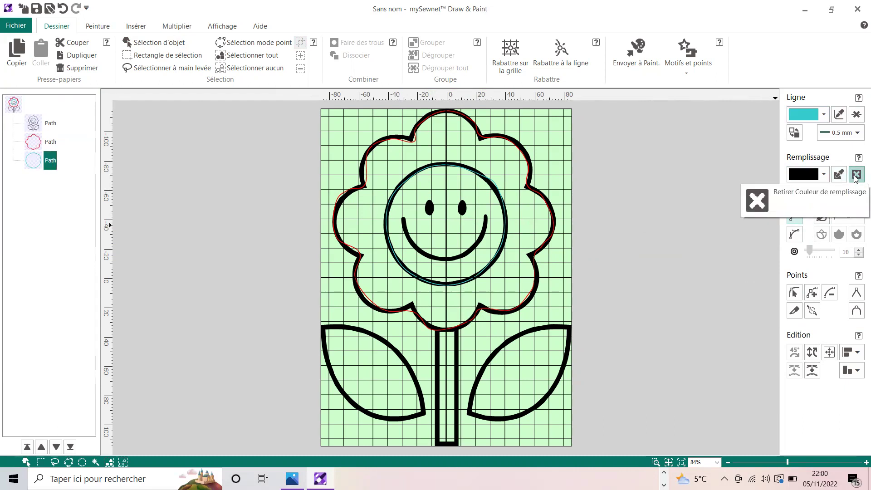
{"action": "left_click", "coordinate": [823, 175]}
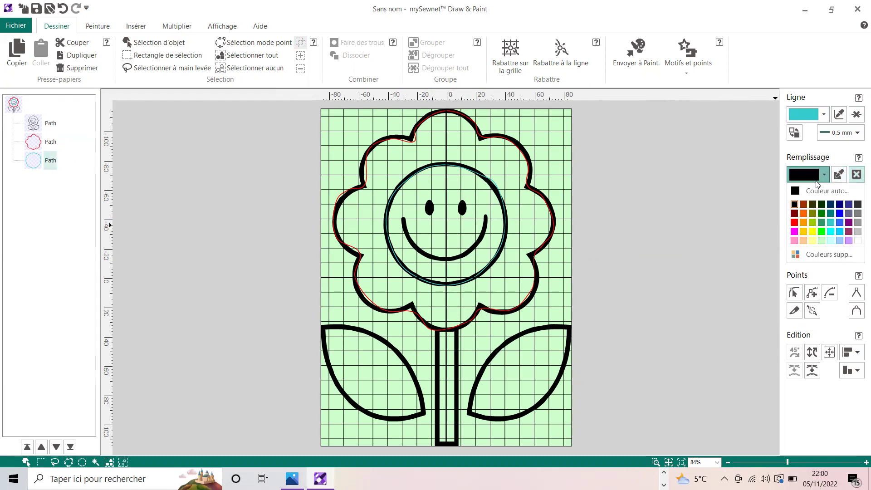
{"action": "left_click", "coordinate": [794, 222]}
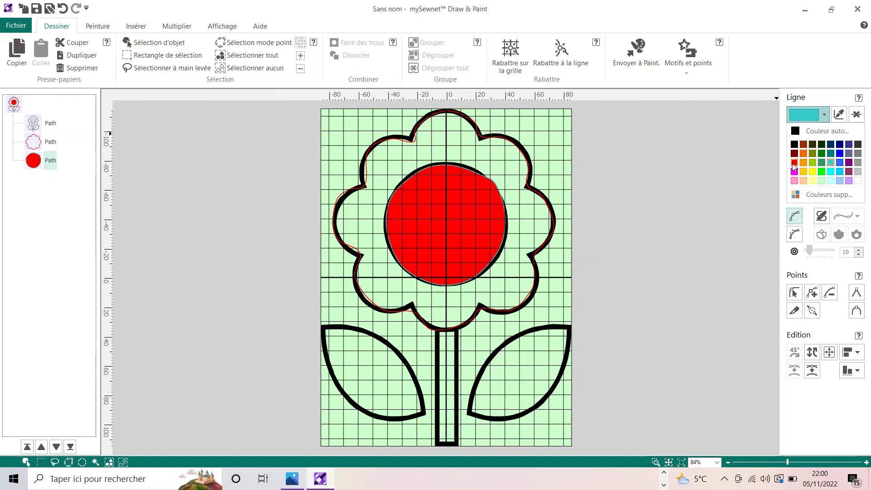
{"action": "left_click", "coordinate": [794, 162]}
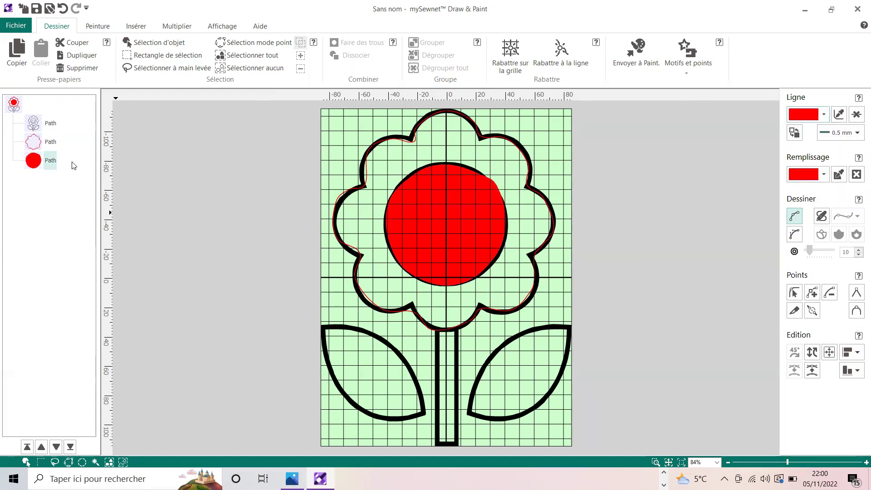
Select the petal shape and set both its fill colour and its line colour to yellow.
{"action": "left_click", "coordinate": [35, 145]}
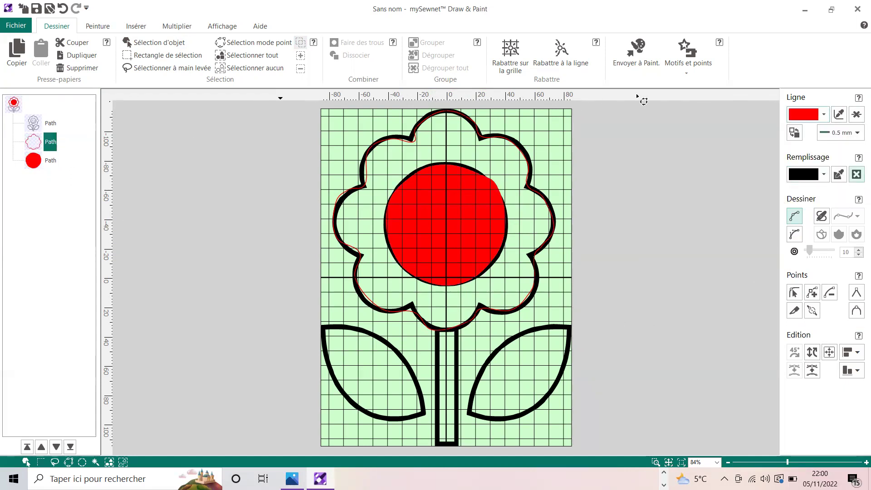
{"action": "left_click", "coordinate": [824, 178]}
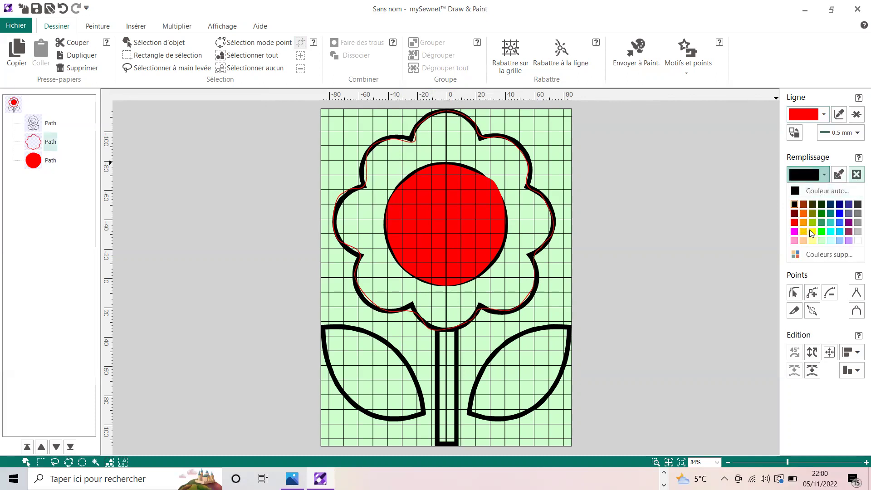
{"action": "left_click", "coordinate": [809, 230]}
{"action": "left_click", "coordinate": [824, 115]}
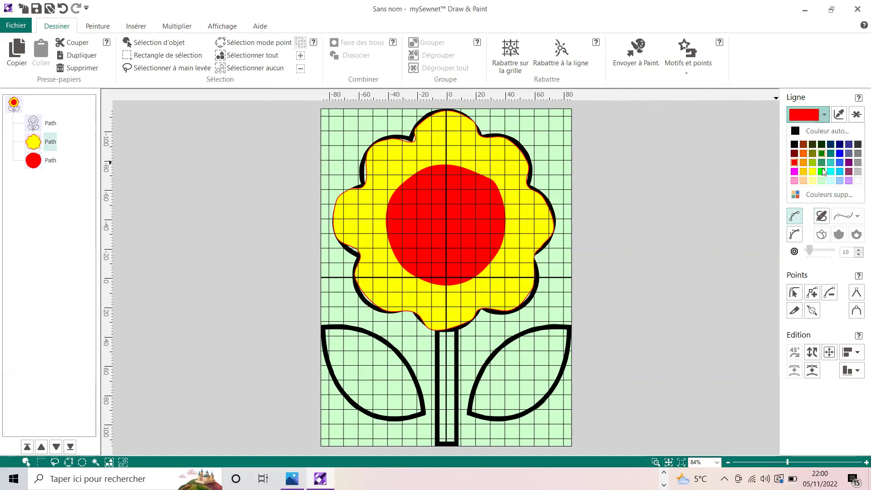
{"action": "left_click", "coordinate": [812, 171]}
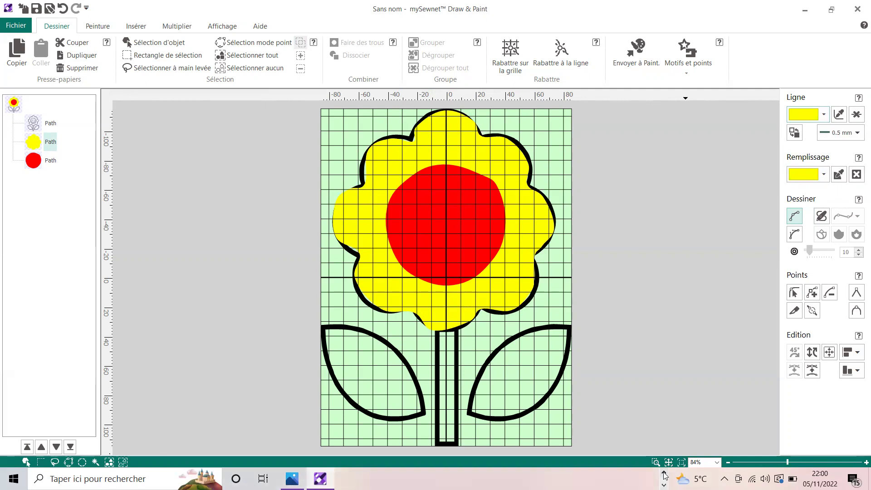
Check the coloured flower background in mySewnet Digitizing and return to mySewnet Draw & Paint.
{"action": "mouse_move", "coordinate": [625, 478]}
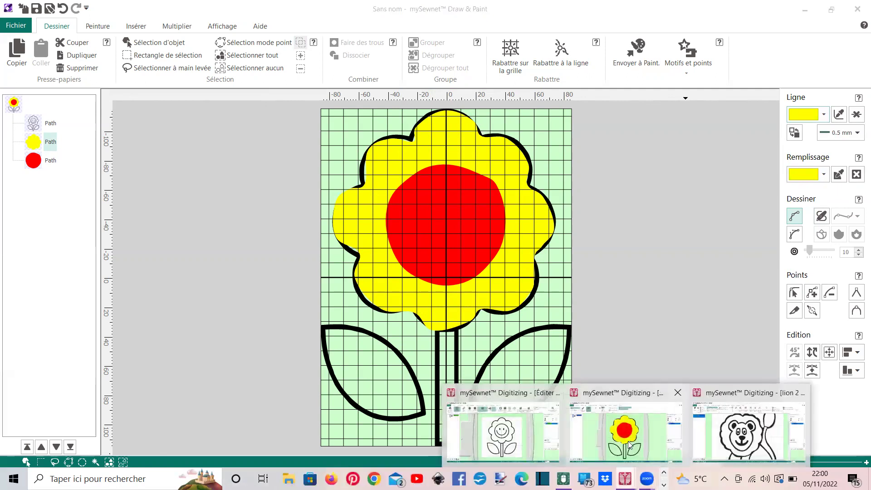
{"action": "left_click", "coordinate": [591, 386]}
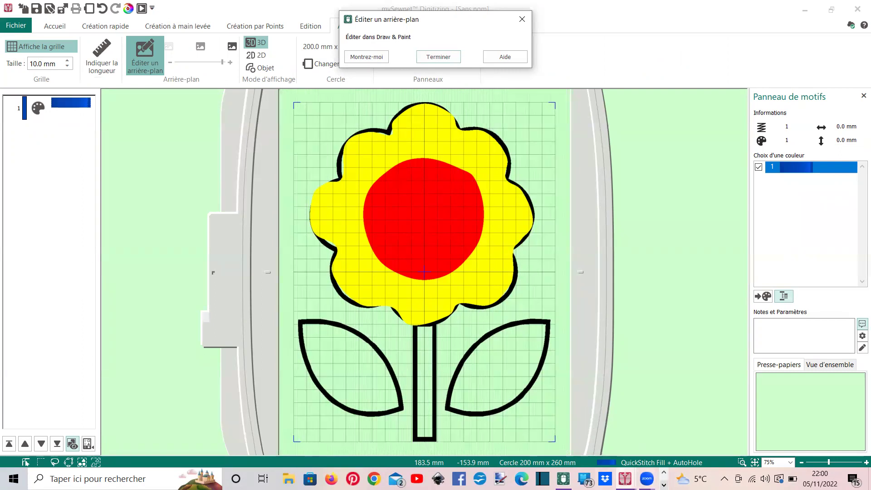
{"action": "left_click", "coordinate": [663, 473]}
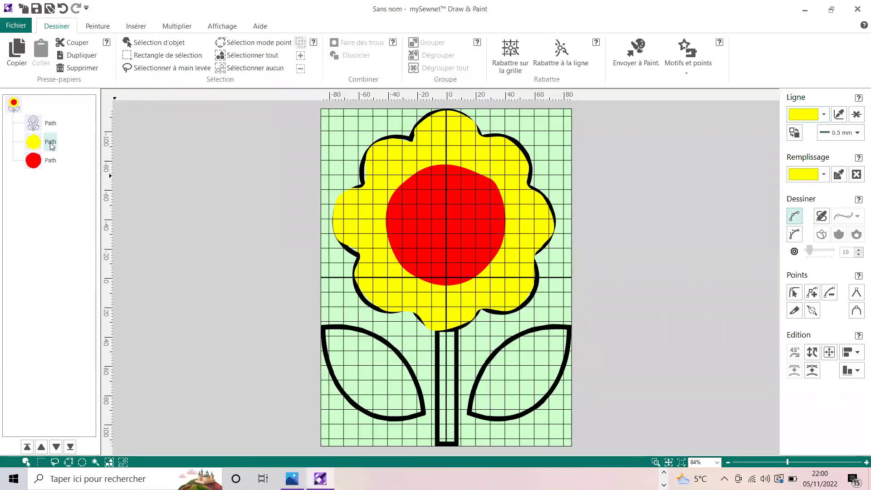
Reorder the paths so the yellow petals lie at the back, with the red face circle above them and beneath the black outline drawing.
{"action": "left_click", "coordinate": [51, 144]}
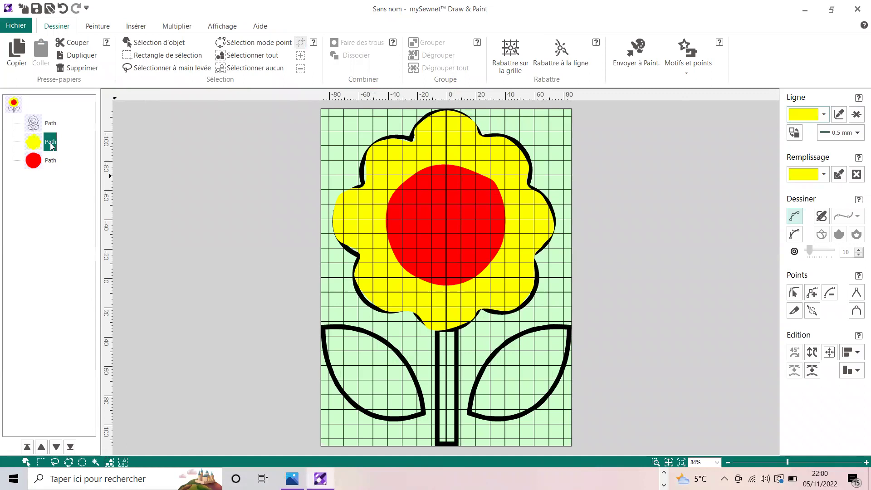
{"action": "left_click", "coordinate": [26, 447]}
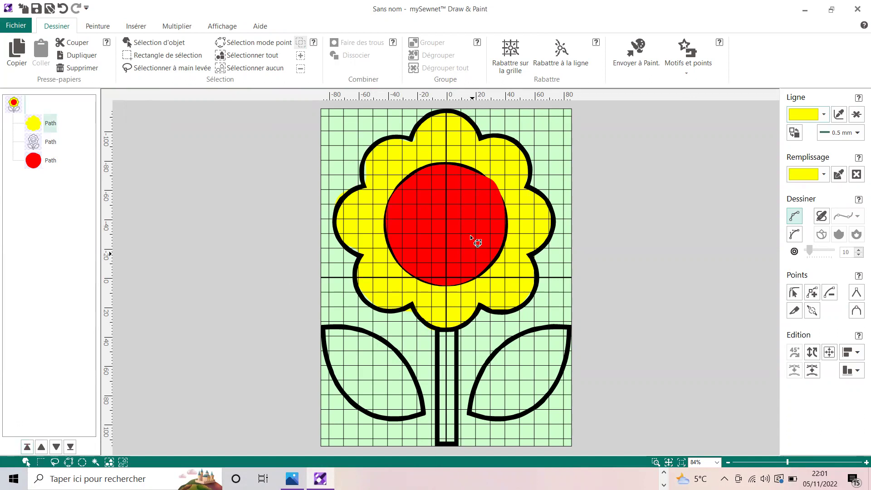
{"action": "left_click", "coordinate": [38, 162]}
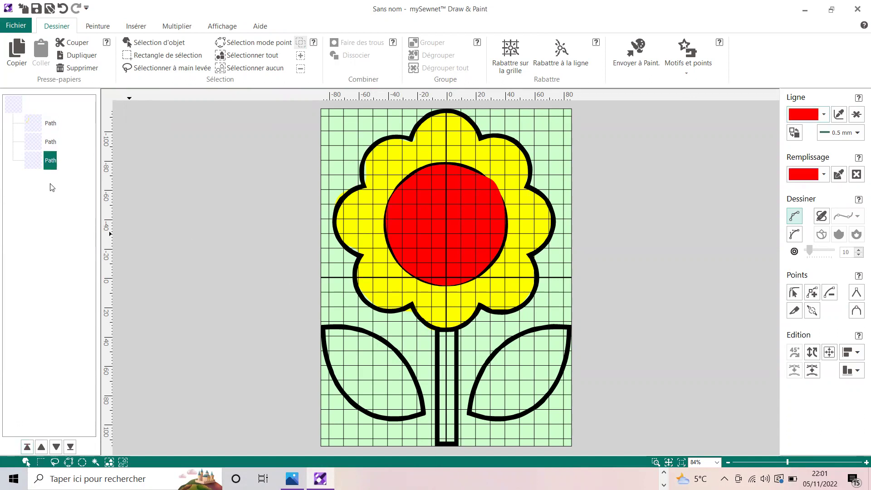
{"action": "left_click", "coordinate": [41, 447]}
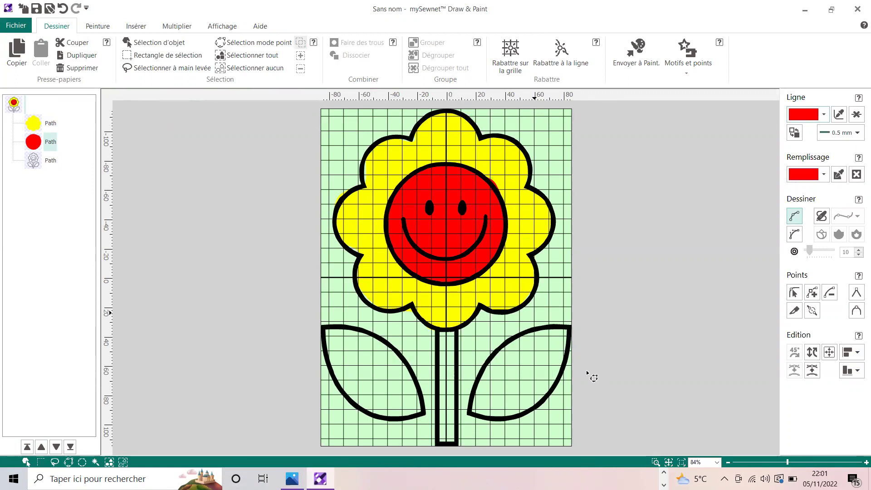
Switch to mySewnet Digitizing and finish editing the background.
{"action": "left_click", "coordinate": [664, 474]}
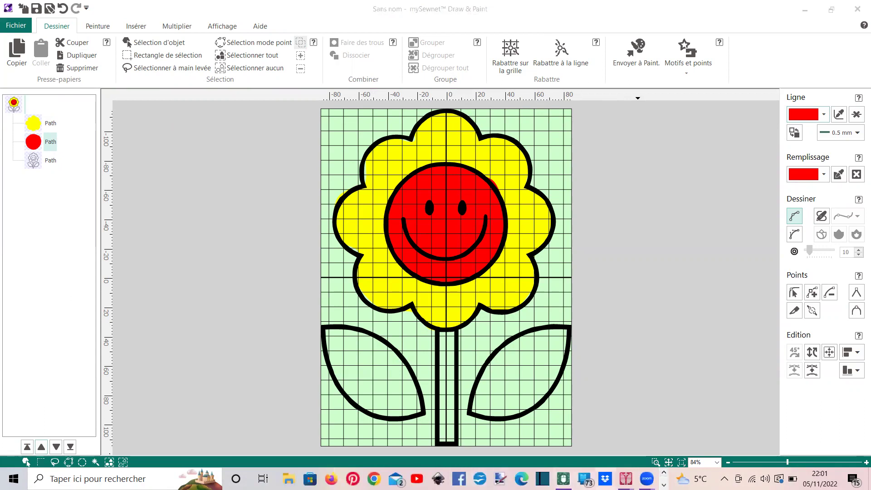
{"action": "mouse_move", "coordinate": [563, 478]}
{"action": "left_click", "coordinate": [453, 428]}
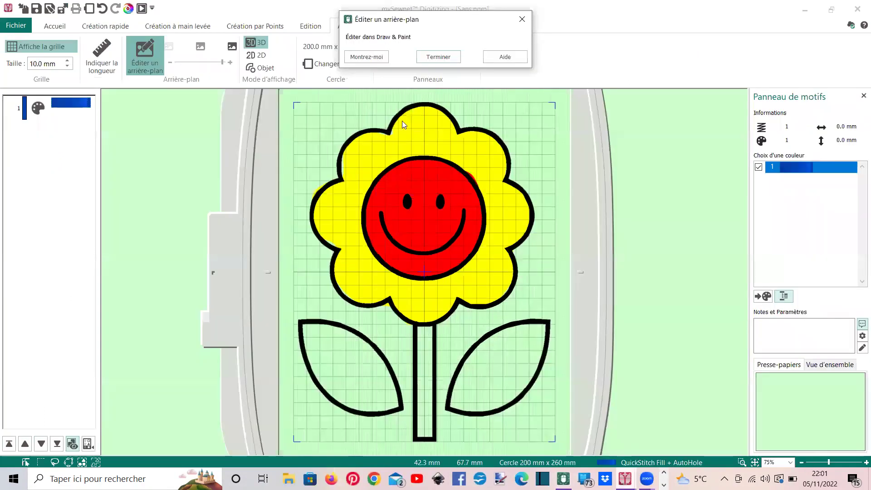
{"action": "left_click", "coordinate": [437, 56]}
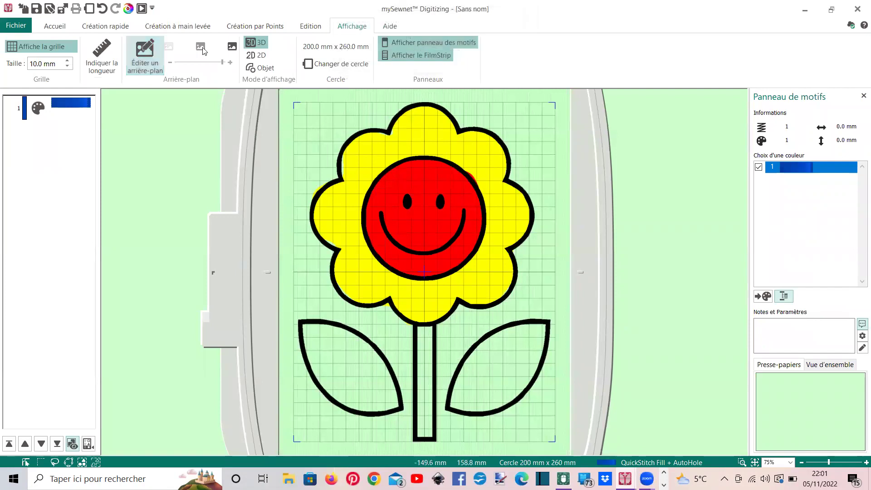
Create standard fills on both eyes of the face using QuickStitch fill with holes at a colour tolerance of 10.
{"action": "left_click", "coordinate": [107, 28]}
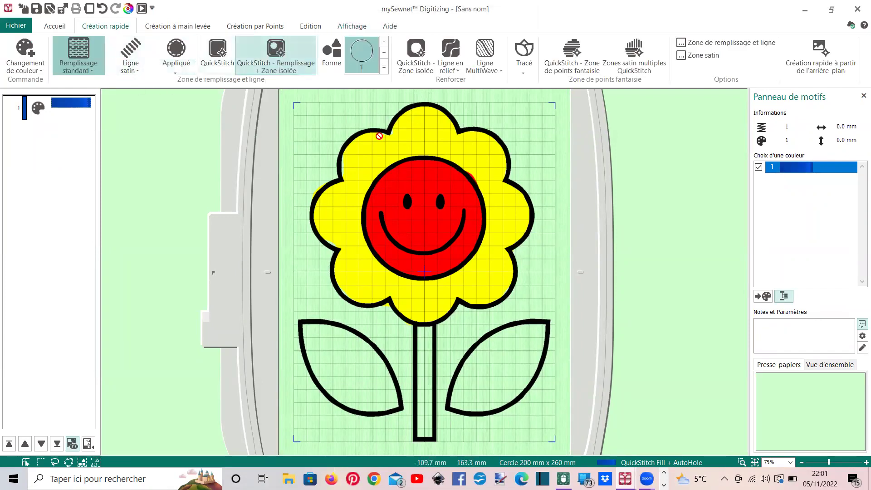
{"action": "left_click", "coordinate": [410, 217]}
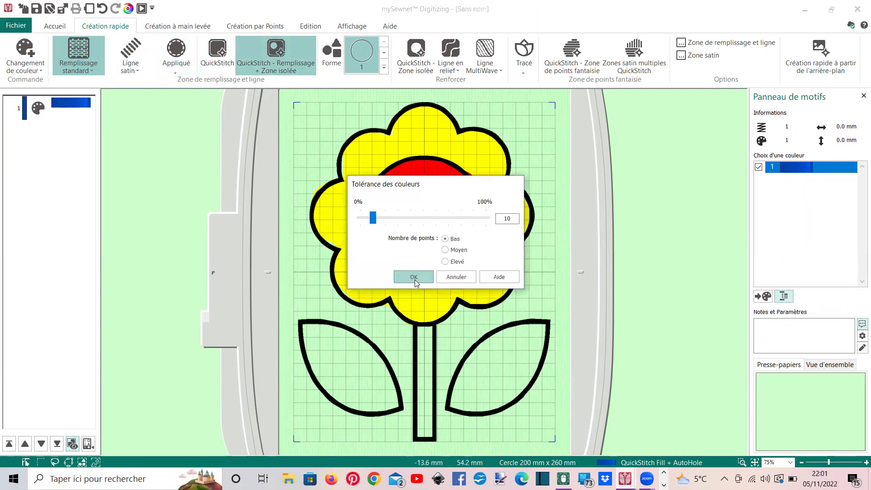
{"action": "left_click", "coordinate": [414, 277]}
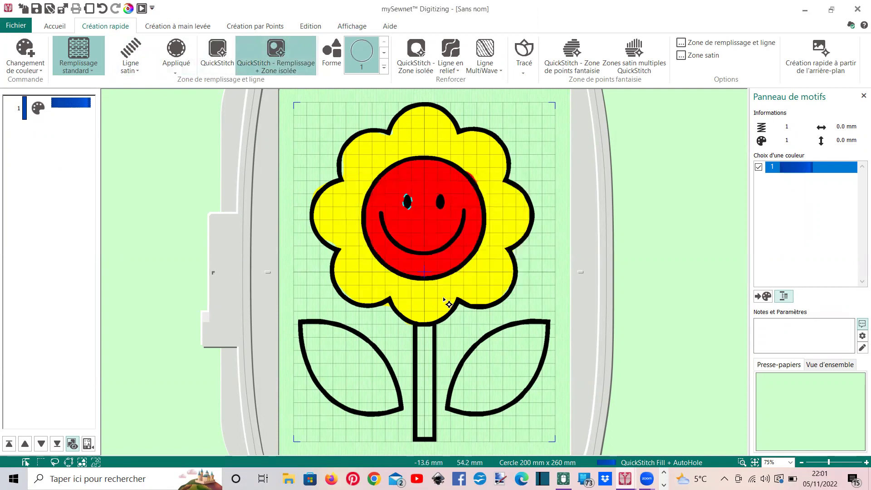
{"action": "left_click", "coordinate": [439, 206]}
{"action": "left_click", "coordinate": [400, 275]}
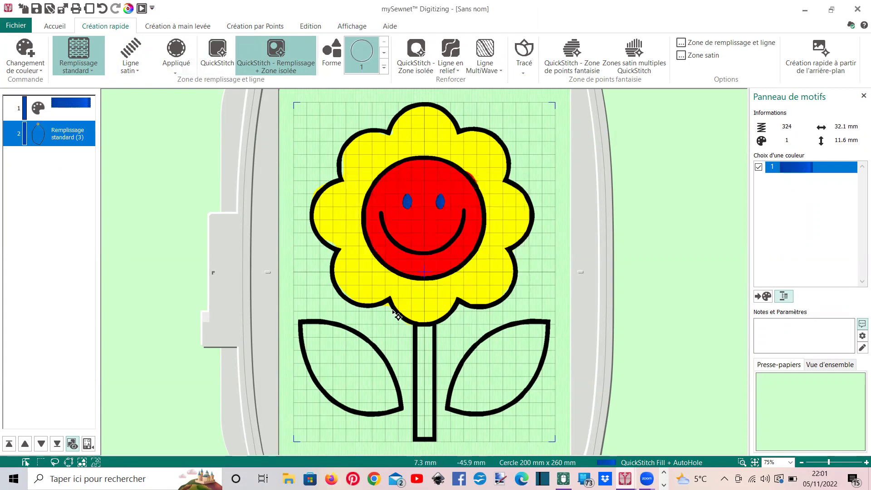
Fill the yellow petals around the face using QuickStitch fill with holes at a colour tolerance of 10.
{"action": "left_click", "coordinate": [363, 283]}
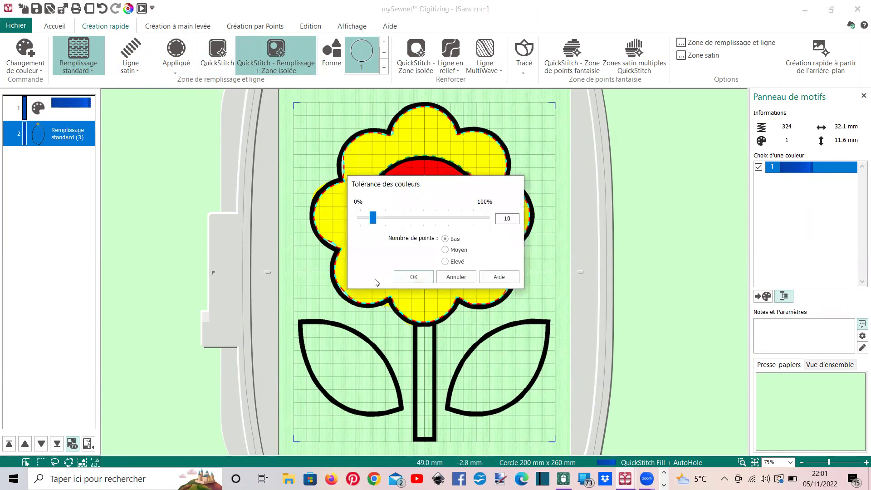
{"action": "left_click", "coordinate": [413, 276]}
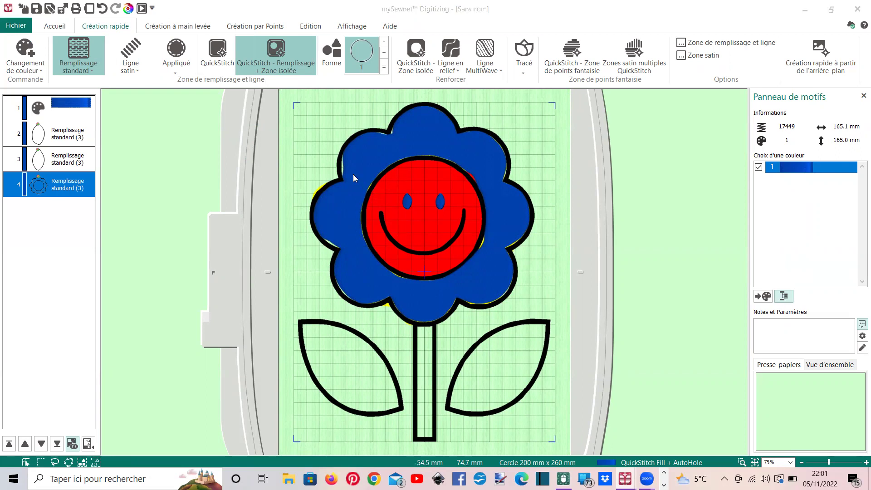
{"action": "left_click", "coordinate": [354, 174]}
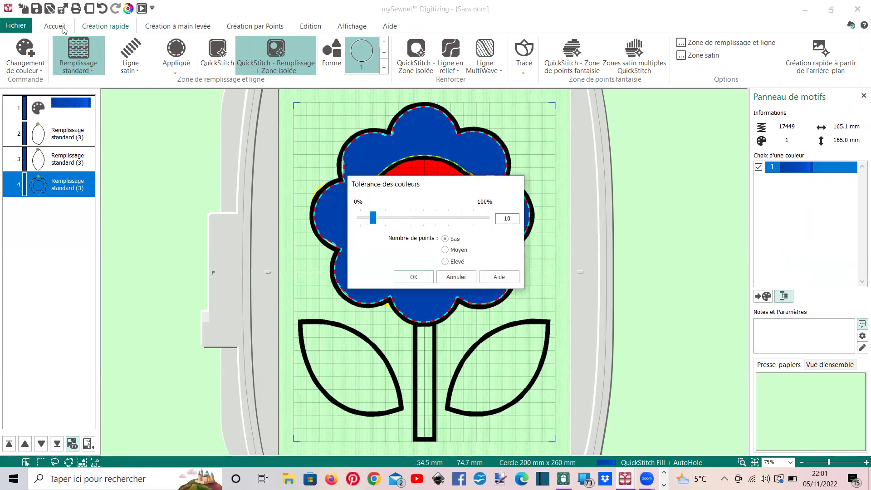
{"action": "left_click", "coordinate": [456, 277]}
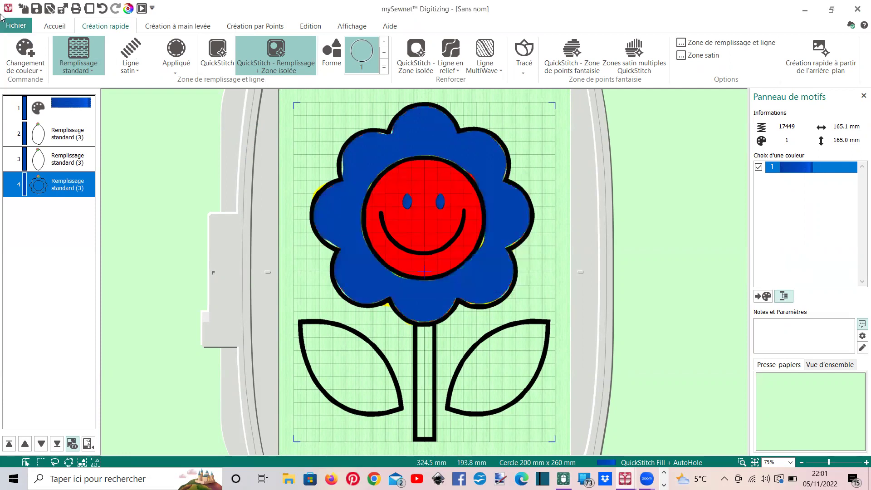
Remove the eye and petal fills from the design and activate rectangle selection.
{"action": "left_click", "coordinate": [55, 26]}
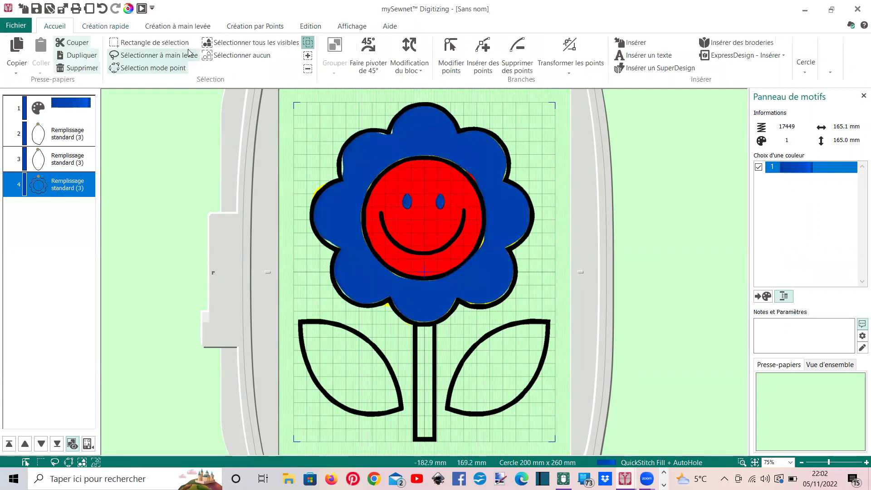
{"action": "left_click", "coordinate": [149, 42]}
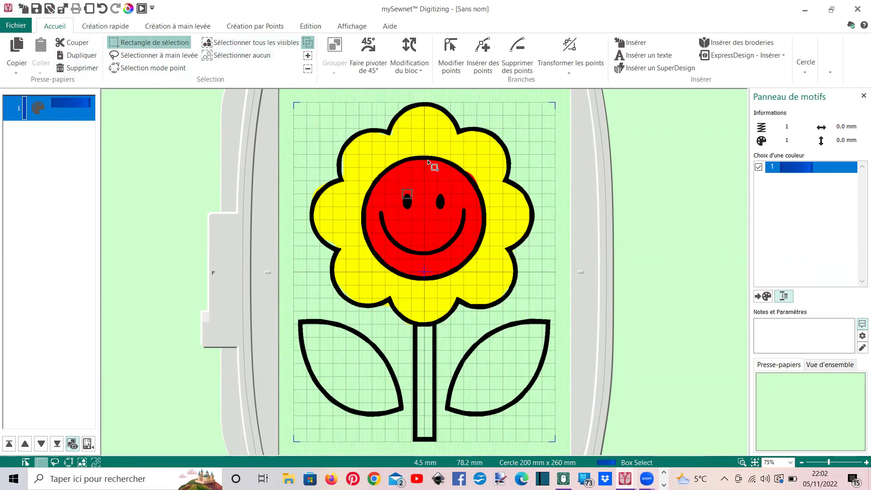
Fill the whole flower head without a hole using plain QuickStitch on the petals at a colour tolerance of 10.
{"action": "left_click", "coordinate": [100, 28]}
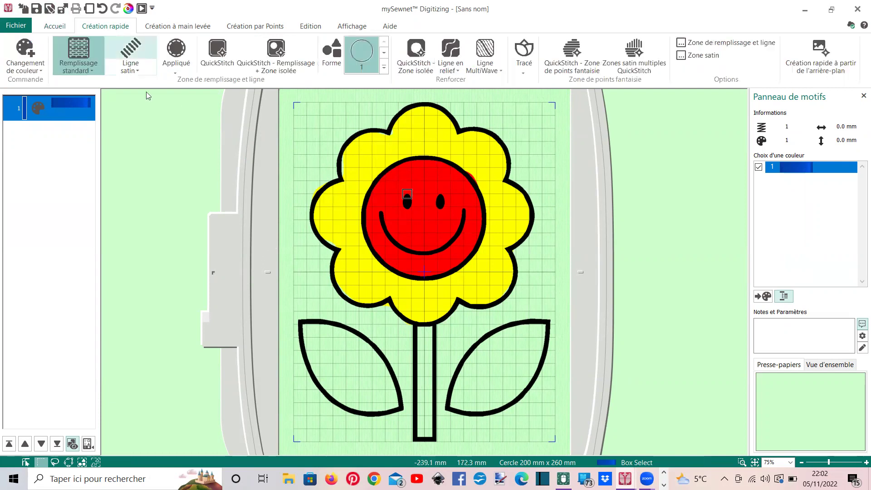
{"action": "left_click", "coordinate": [221, 57]}
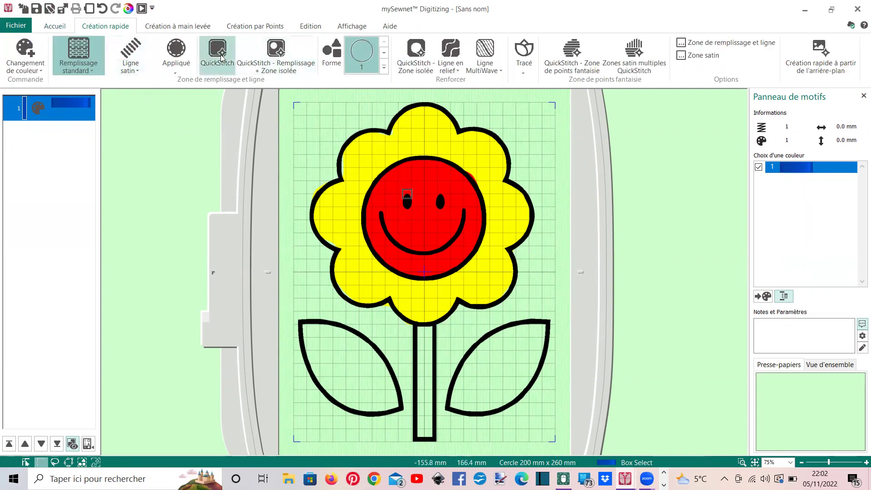
{"action": "left_click", "coordinate": [359, 162]}
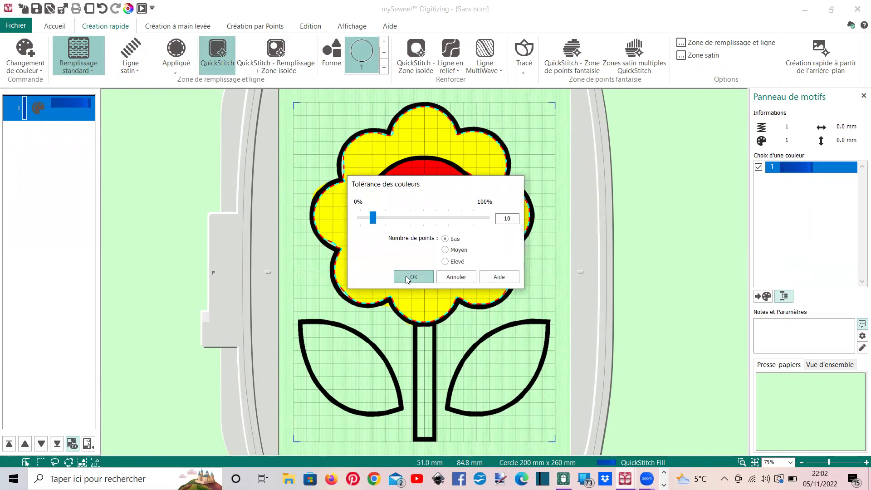
{"action": "left_click", "coordinate": [405, 276]}
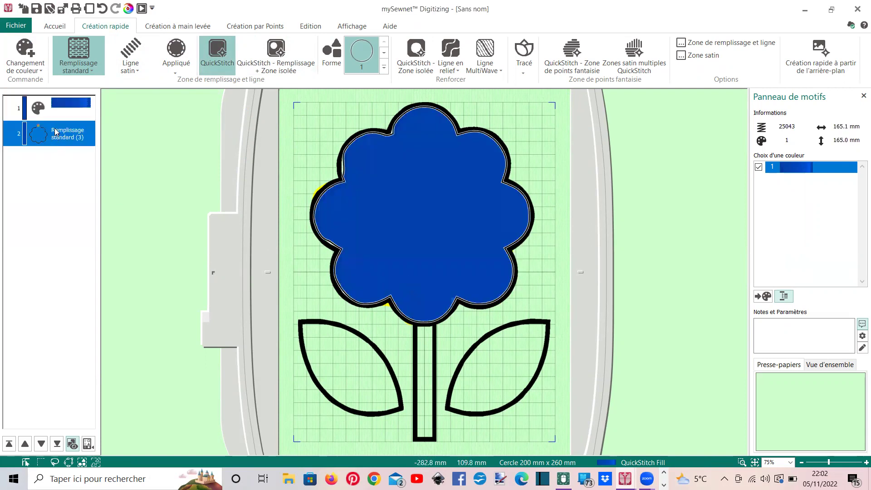
Change the flower head's properties to no fill with a single-stitch outline (Point simple).
{"action": "right_click", "coordinate": [55, 130]}
{"action": "left_click", "coordinate": [206, 312]}
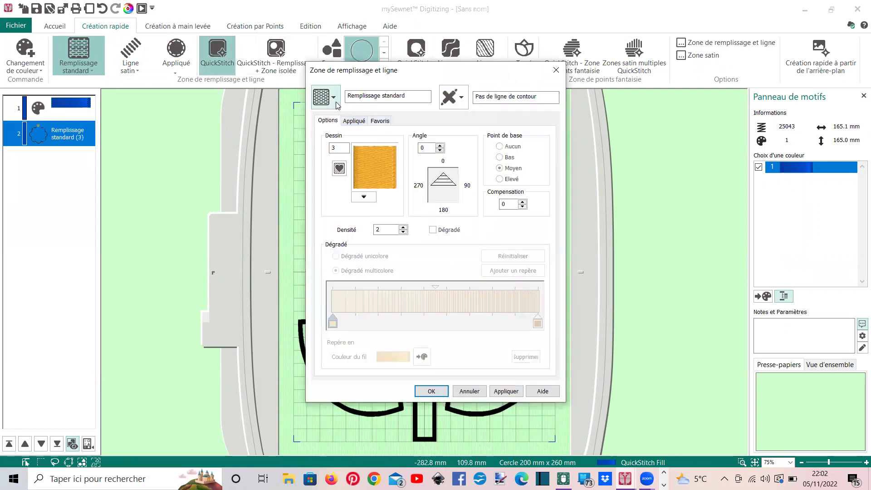
{"action": "left_click", "coordinate": [336, 105]}
{"action": "left_click", "coordinate": [339, 117]}
{"action": "left_click", "coordinate": [461, 104]}
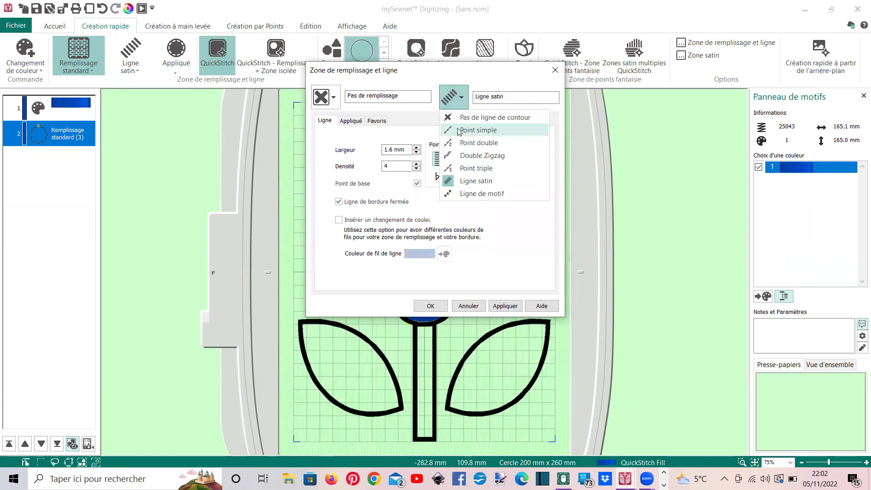
{"action": "left_click", "coordinate": [458, 131]}
Set the flower head's appliqué method to Appliqué standard with a piece margin of 0.2 mm.
{"action": "left_click", "coordinate": [349, 121]}
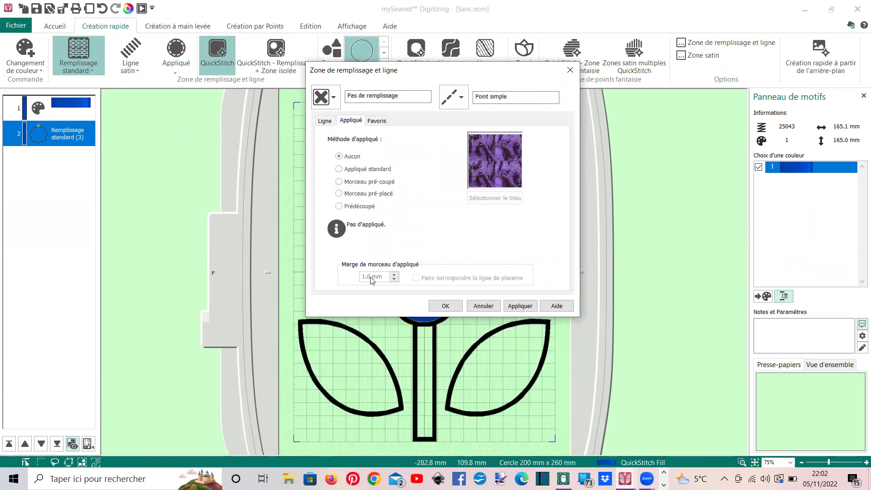
{"action": "left_click", "coordinate": [361, 168]}
{"action": "left_click_drag", "start_coordinate": [371, 274], "coordinate": [359, 279]}
{"action": "type", "text": "0."}
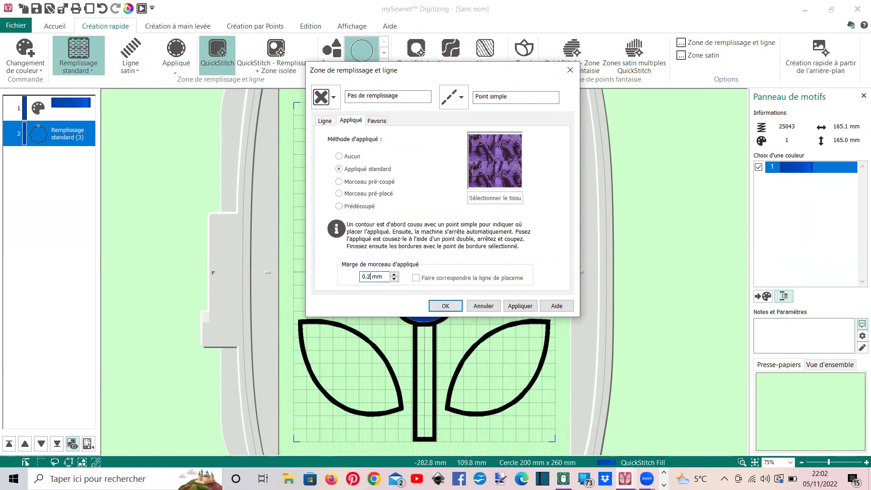
Start a new appliqué fabric and load the image DSC_0008.JPG from the TISSUS folder.
{"action": "left_click", "coordinate": [475, 199]}
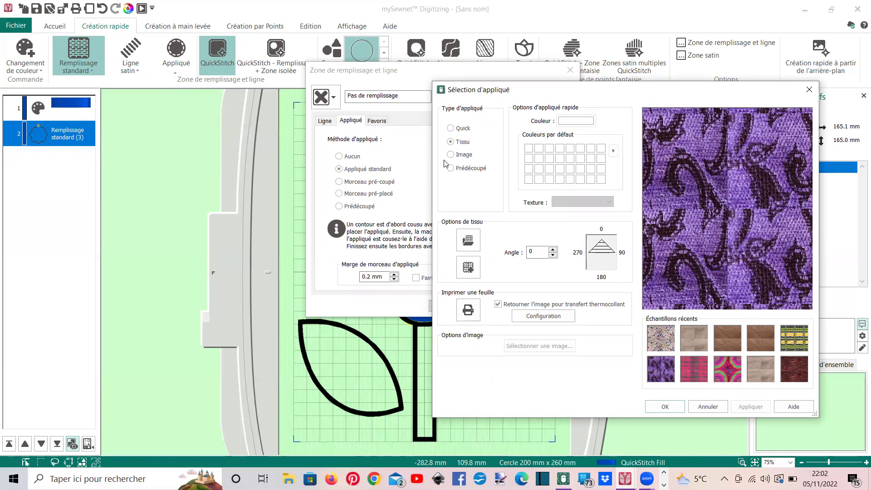
{"action": "left_click", "coordinate": [469, 268]}
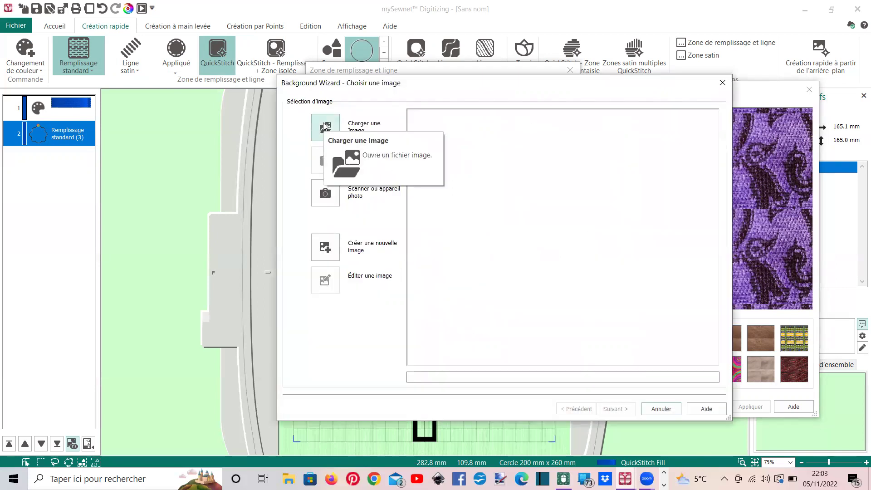
{"action": "left_click", "coordinate": [325, 127]}
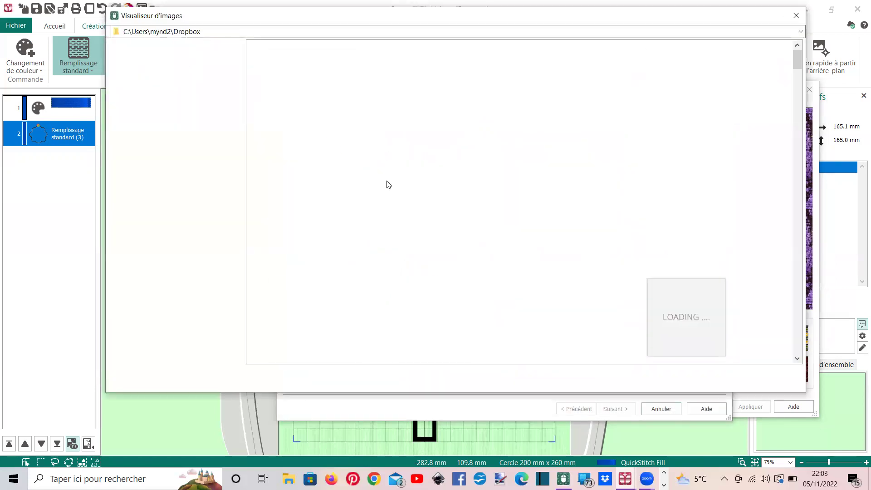
{"action": "scroll", "coordinate": [390, 181], "scroll_direction": "down", "scroll_amount": 3}
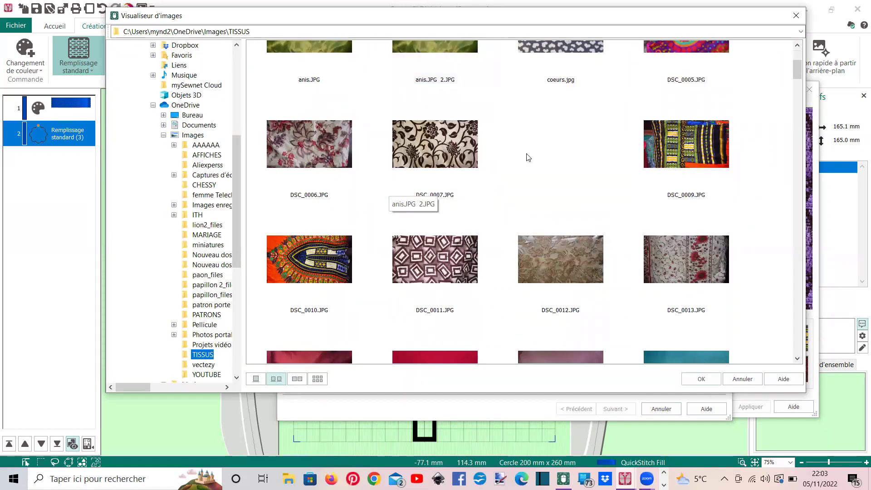
{"action": "left_click", "coordinate": [526, 160]}
{"action": "left_click", "coordinate": [691, 379]}
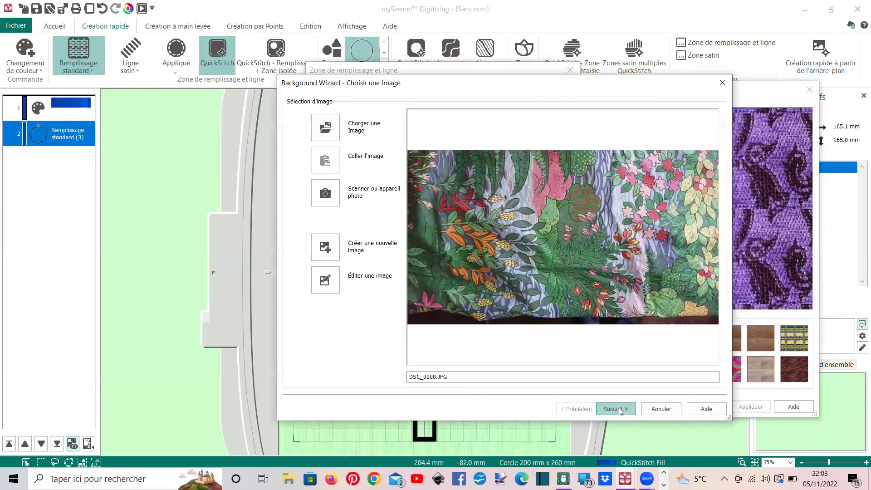
Crop the fabric image to its leafy area with the orange and red foliage and continue to the size settings.
{"action": "left_click", "coordinate": [619, 408]}
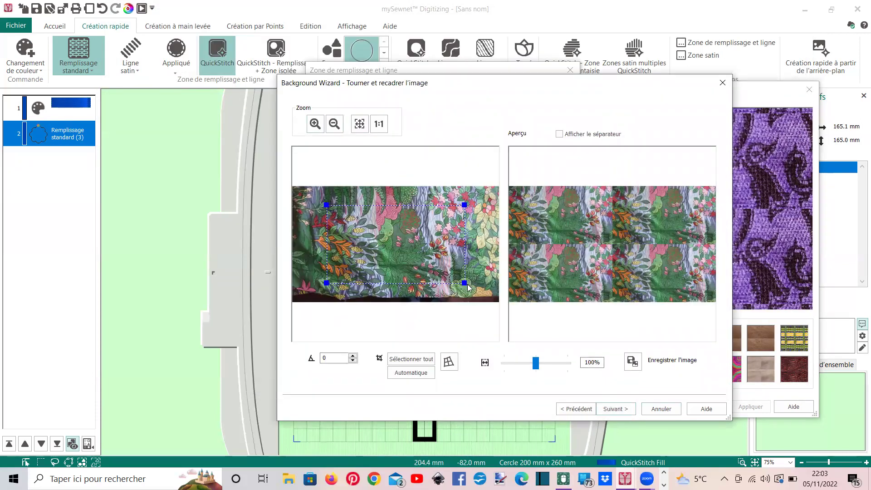
{"action": "left_click_drag", "start_coordinate": [454, 285], "coordinate": [395, 291]}
{"action": "left_click_drag", "start_coordinate": [356, 243], "coordinate": [332, 242]}
{"action": "left_click", "coordinate": [603, 410]}
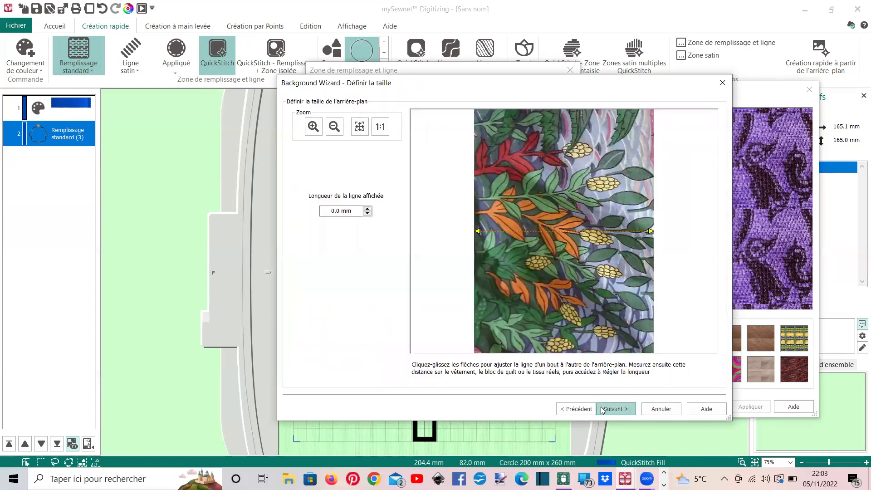
Set the fabric image's displayed line length to 160 mm and save it as DSC_0008 in the My Fabrics category.
{"action": "left_click_drag", "start_coordinate": [342, 212], "coordinate": [317, 220]}
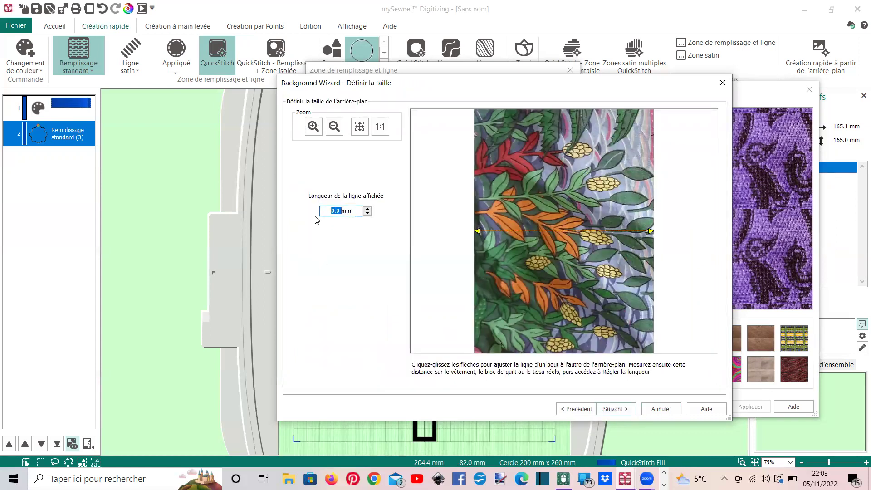
{"action": "type", "text": "160"}
{"action": "left_click", "coordinate": [615, 408]}
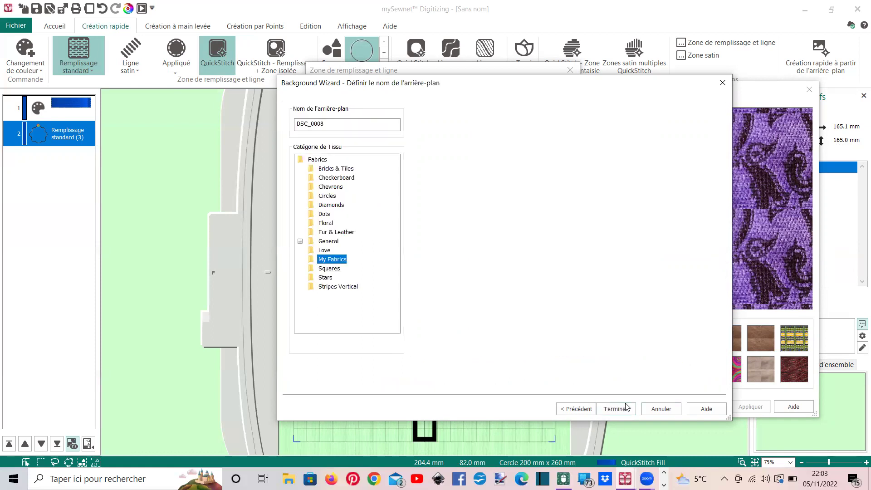
{"action": "left_click", "coordinate": [615, 410]}
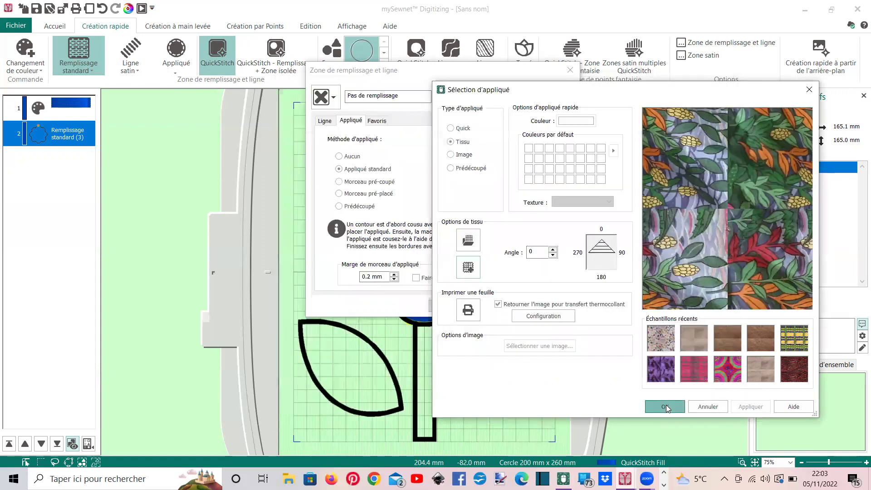
Apply the new leafy fabric to the flower head appliqué and move its pattern origin beside the right leaf.
{"action": "left_click", "coordinate": [665, 406]}
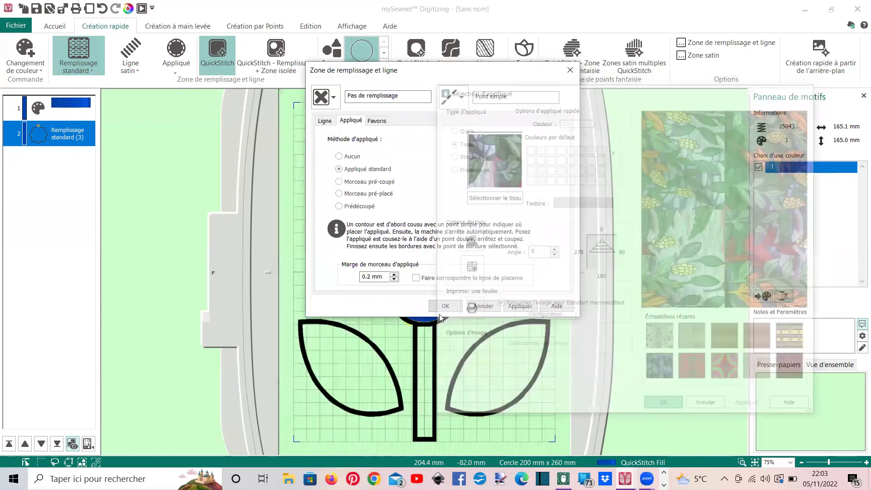
{"action": "left_click", "coordinate": [445, 304]}
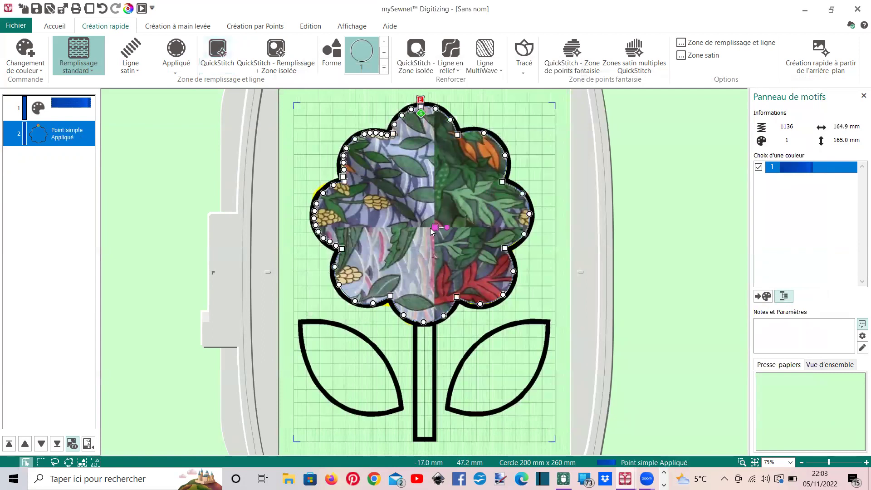
{"action": "left_click_drag", "start_coordinate": [434, 229], "coordinate": [561, 341]}
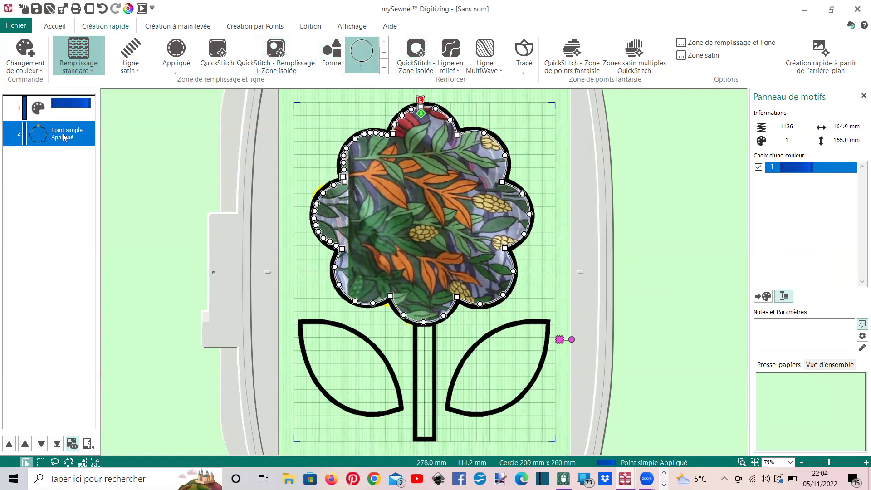
Try a QuickStitch hole in the appliqué over the red smiling centre, and undo it.
{"action": "left_click", "coordinate": [415, 52]}
{"action": "left_click", "coordinate": [427, 213]}
{"action": "left_click", "coordinate": [407, 276]}
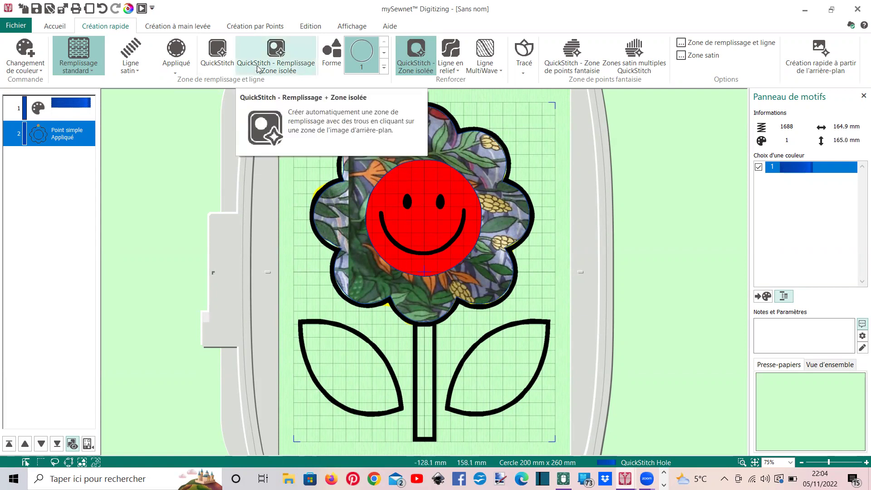
{"action": "left_click", "coordinate": [103, 9]}
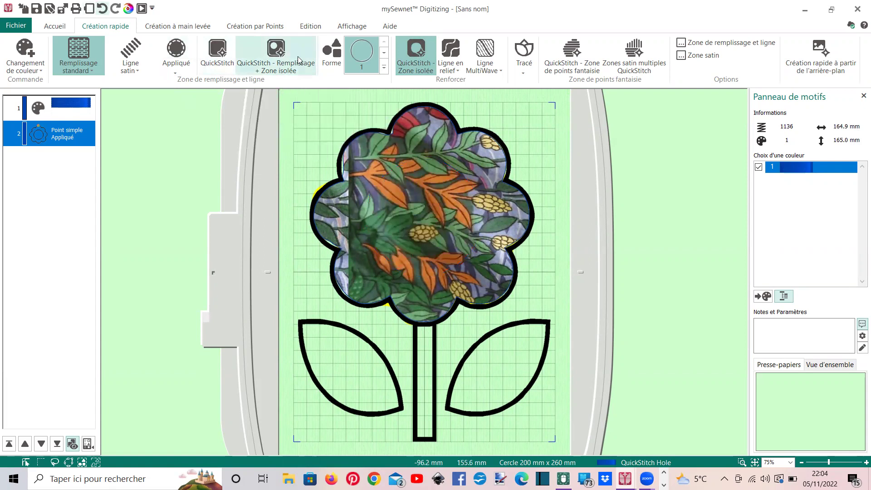
Choose the point-by-point Hole tool and switch the display mode to Objet.
{"action": "left_click", "coordinate": [266, 28]}
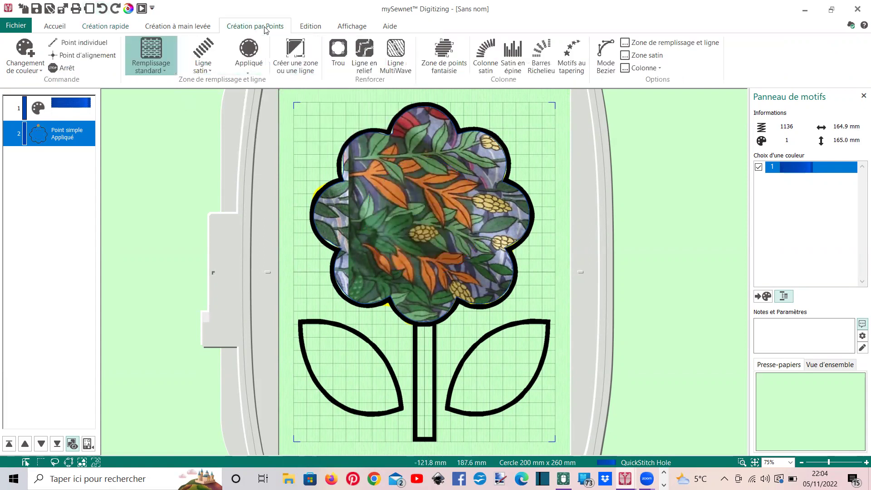
{"action": "left_click", "coordinate": [338, 63]}
{"action": "left_click", "coordinate": [351, 27]}
{"action": "left_click", "coordinate": [261, 67]}
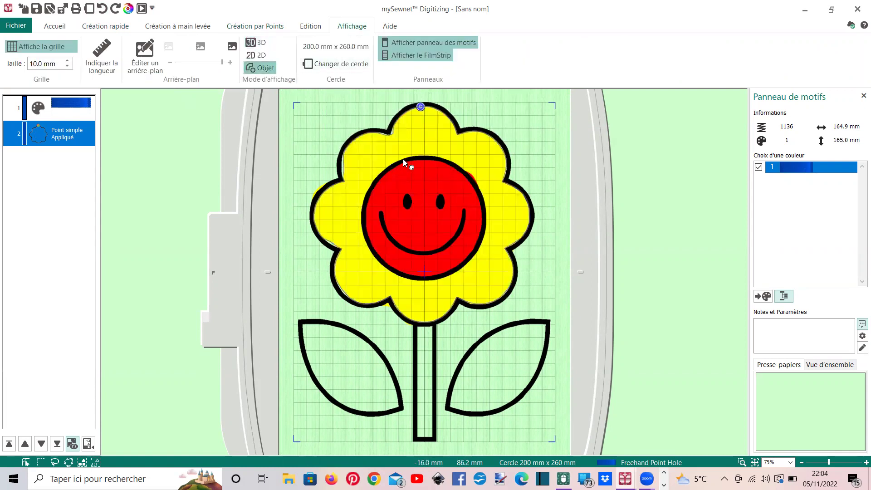
Trace a hole point by point around the red centre's black outline, close it and return to the 3D display.
{"action": "left_click", "coordinate": [428, 156]}
{"action": "left_click", "coordinate": [464, 165]}
{"action": "left_click", "coordinate": [481, 193]}
{"action": "left_click", "coordinate": [479, 248]}
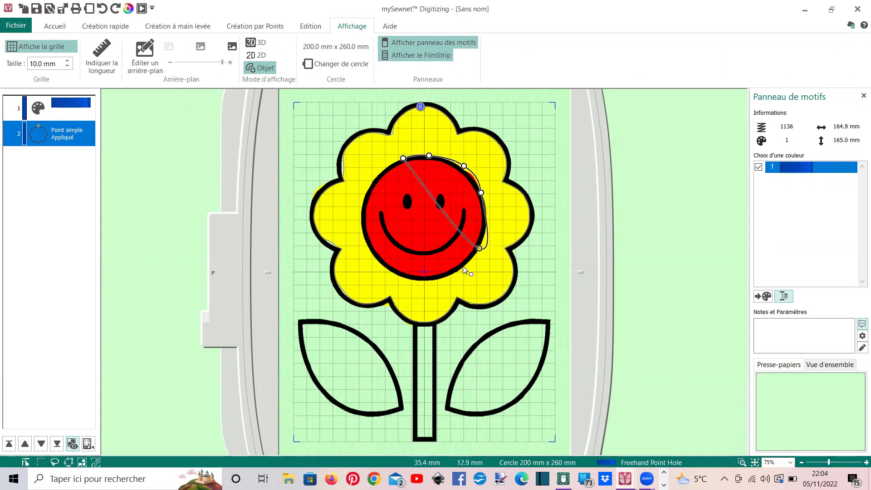
{"action": "left_click", "coordinate": [437, 278]}
{"action": "left_click", "coordinate": [376, 263]}
{"action": "left_click", "coordinate": [362, 222]}
{"action": "left_click", "coordinate": [367, 183]}
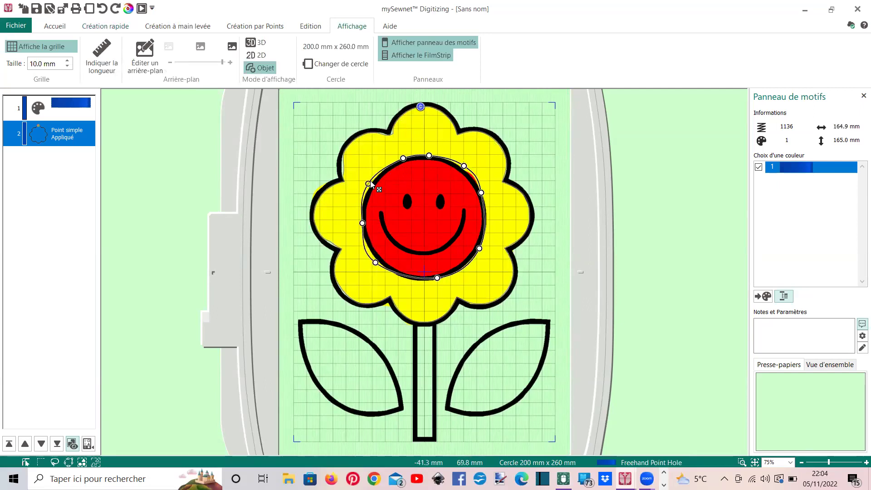
{"action": "left_click", "coordinate": [370, 180]}
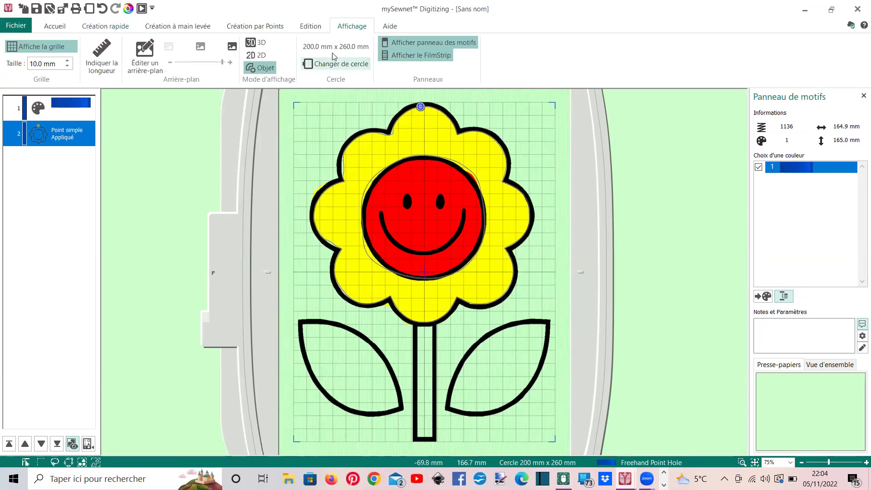
{"action": "left_click", "coordinate": [255, 42]}
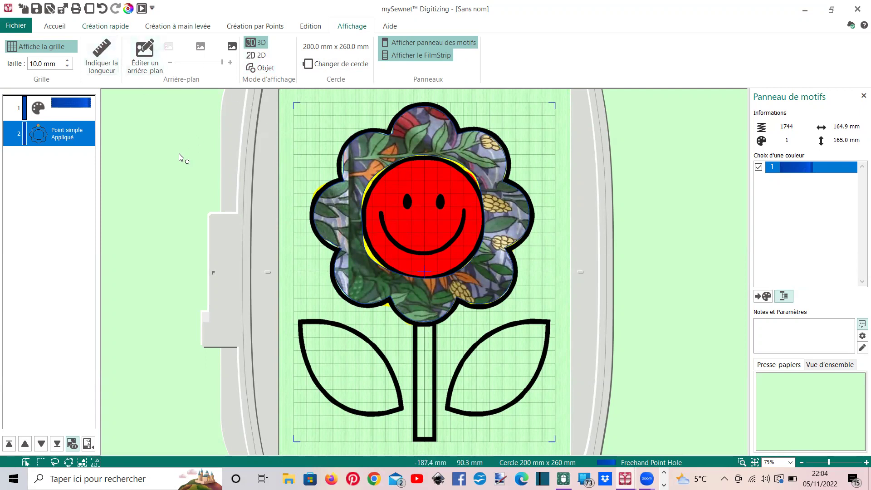
Delete the flower head appliqué and return to the point-by-point creation tools.
{"action": "left_click", "coordinate": [81, 131]}
{"action": "key", "text": "Delete"}
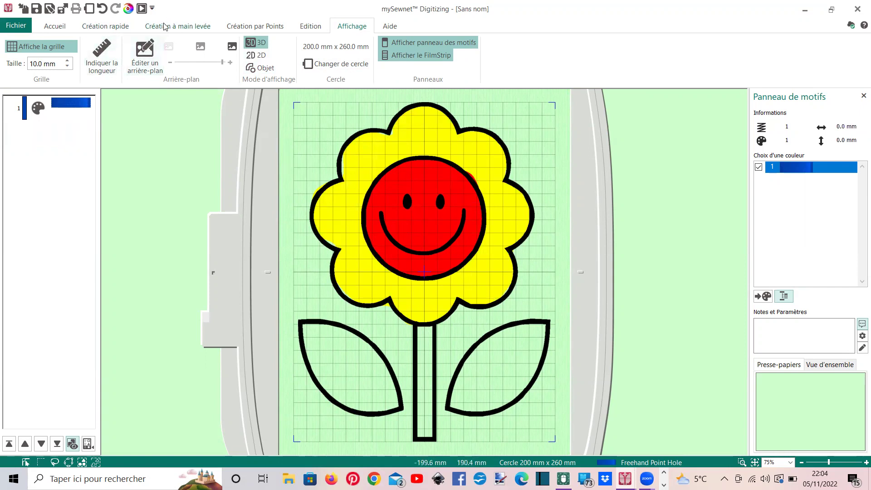
{"action": "left_click", "coordinate": [249, 28]}
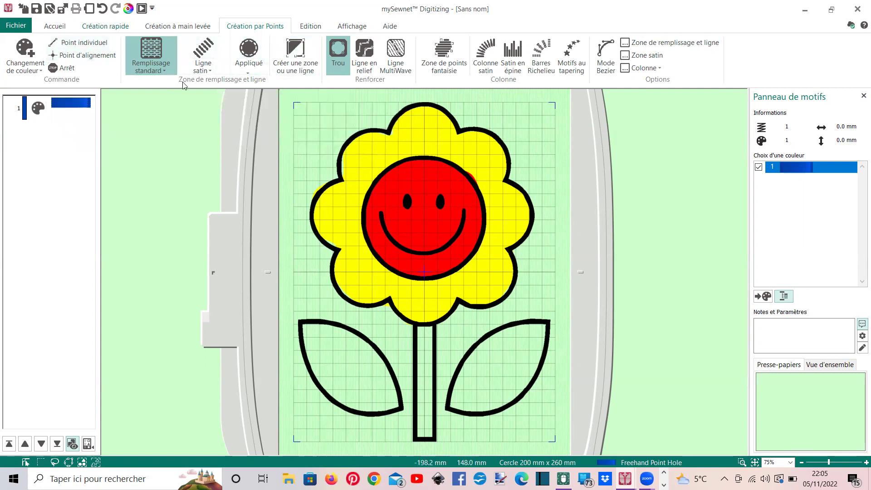
{"action": "left_click", "coordinate": [106, 27]}
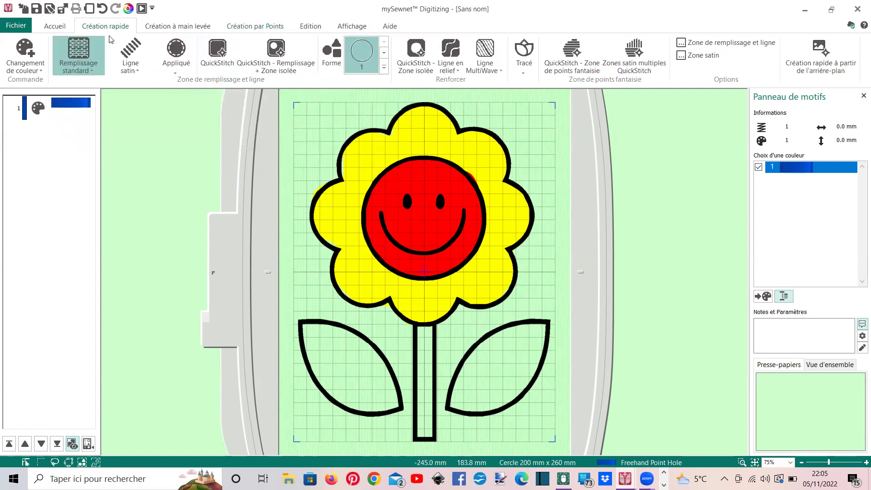
{"action": "left_click", "coordinate": [257, 29]}
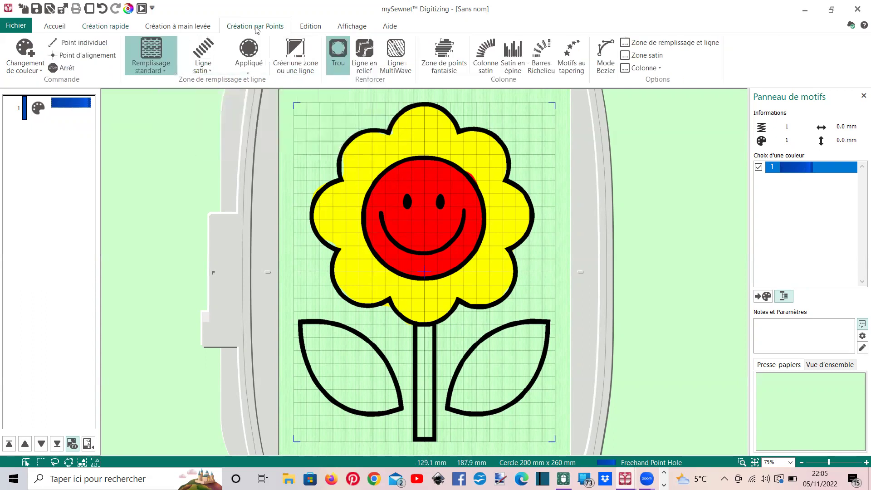
Set the appliqué type to Tissu with the recent purple-and-pink fabric with circular motifs.
{"action": "left_click", "coordinate": [244, 57]}
{"action": "left_click", "coordinate": [237, 74]}
{"action": "left_click", "coordinate": [254, 85]}
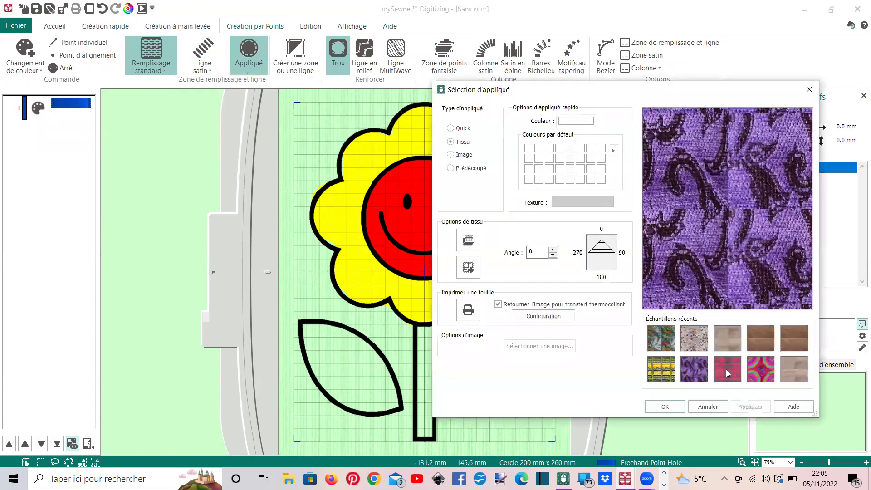
{"action": "left_click", "coordinate": [727, 373]}
{"action": "left_click", "coordinate": [761, 371]}
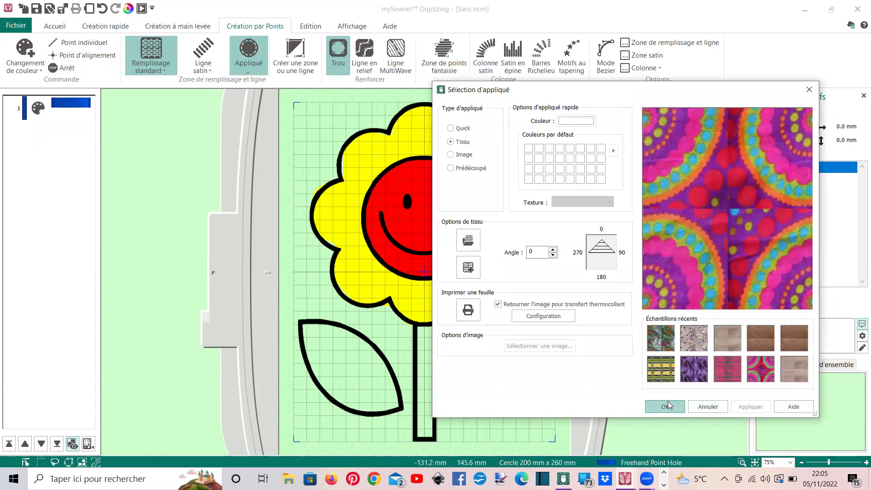
{"action": "left_click", "coordinate": [665, 406]}
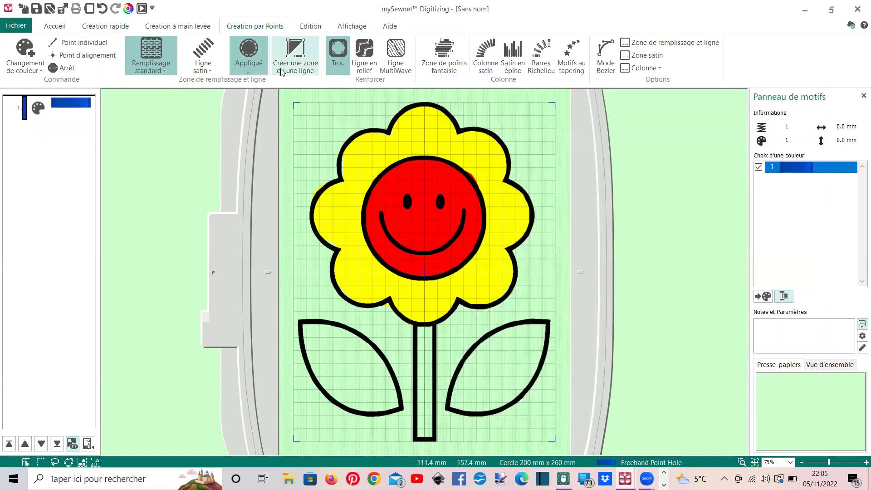
Start a point-by-point area and trace the flower head clockwise from the upper-left notch past the upper-right petal.
{"action": "left_click", "coordinate": [308, 71]}
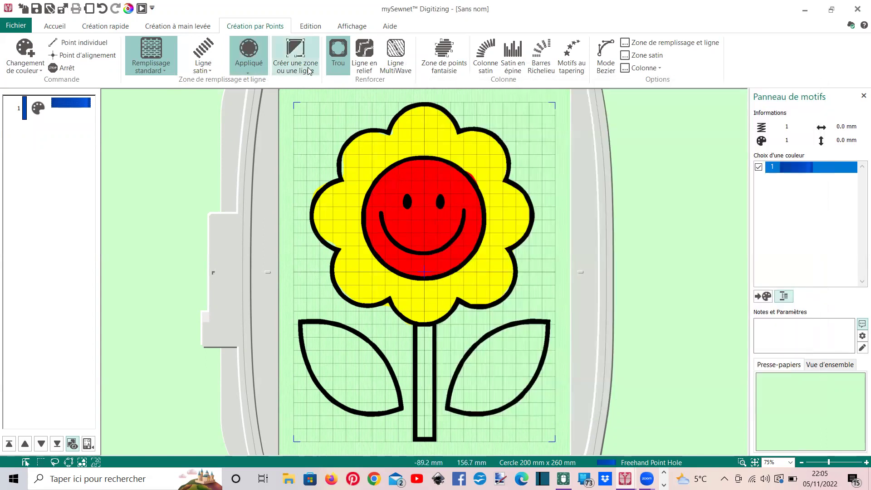
{"action": "left_click", "coordinate": [388, 132]}
{"action": "left_click", "coordinate": [396, 115]}
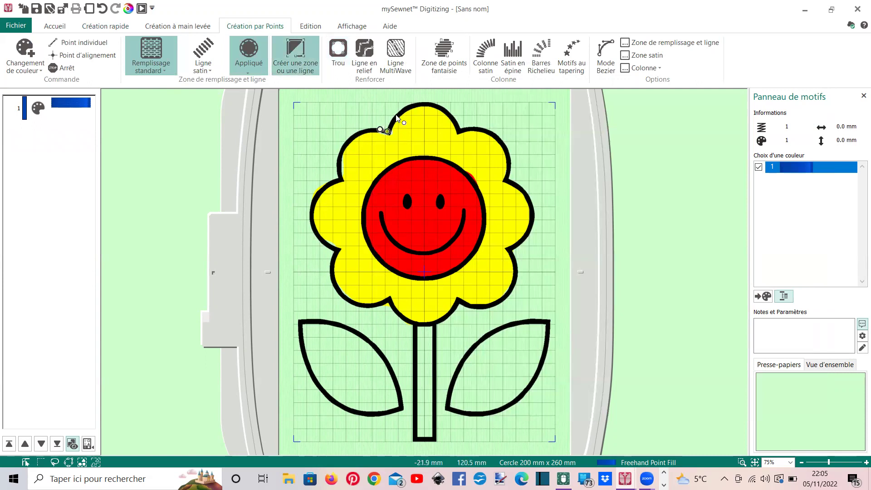
{"action": "left_click", "coordinate": [421, 104]}
{"action": "left_click", "coordinate": [436, 107]}
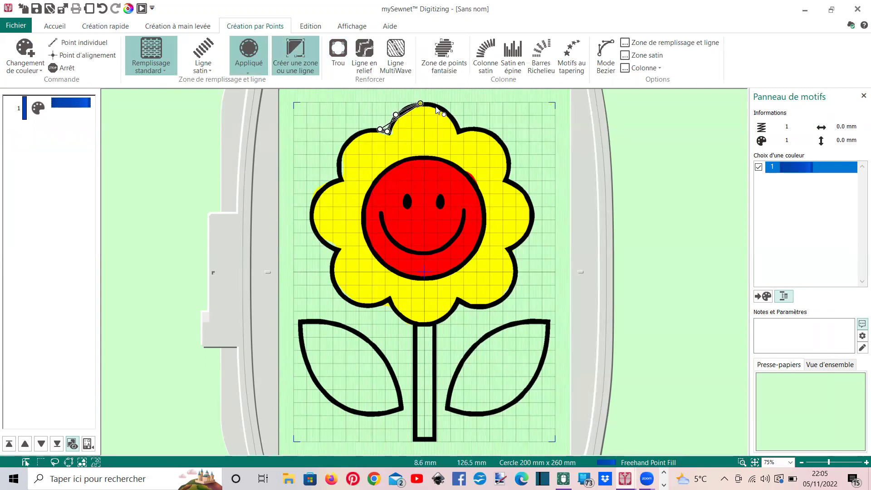
{"action": "left_click", "coordinate": [457, 128]}
{"action": "left_click", "coordinate": [478, 129]}
{"action": "left_click", "coordinate": [497, 139]}
{"action": "left_click", "coordinate": [506, 175]}
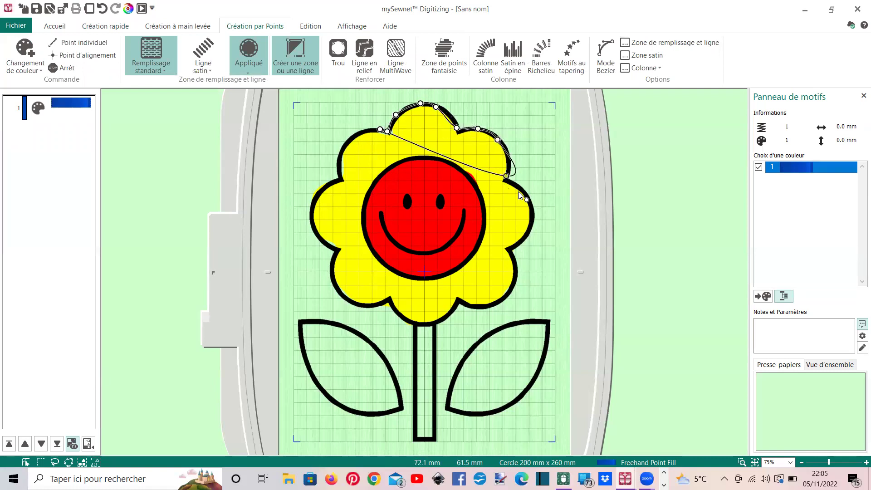
Continue the area outline around the right and lower-right petals to the base of the flower head.
{"action": "left_click", "coordinate": [524, 192]}
{"action": "left_click", "coordinate": [530, 231]}
{"action": "left_click", "coordinate": [504, 248]}
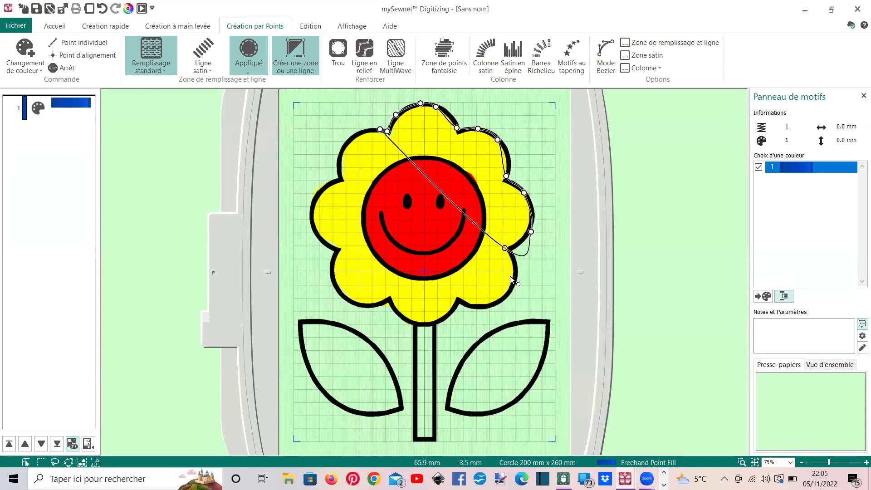
{"action": "left_click", "coordinate": [513, 272]}
{"action": "left_click", "coordinate": [498, 301]}
{"action": "left_click", "coordinate": [469, 305]}
{"action": "left_click", "coordinate": [457, 299]}
{"action": "left_click", "coordinate": [431, 322]}
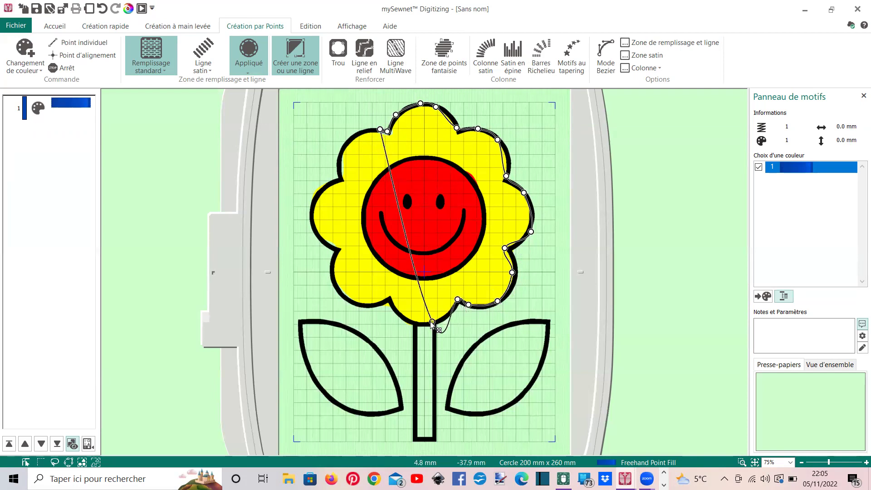
Trace the outline up the flower head's left petals and add a final point on the red centre's upper-left edge.
{"action": "left_click", "coordinate": [399, 316]}
{"action": "left_click", "coordinate": [384, 298]}
{"action": "left_click", "coordinate": [346, 299]}
{"action": "left_click", "coordinate": [330, 271]}
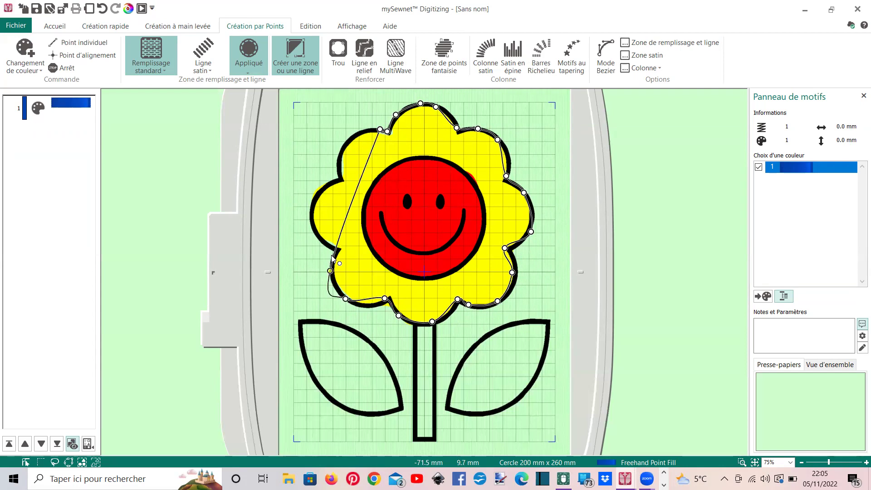
{"action": "left_click", "coordinate": [334, 248]}
{"action": "left_click", "coordinate": [313, 226]}
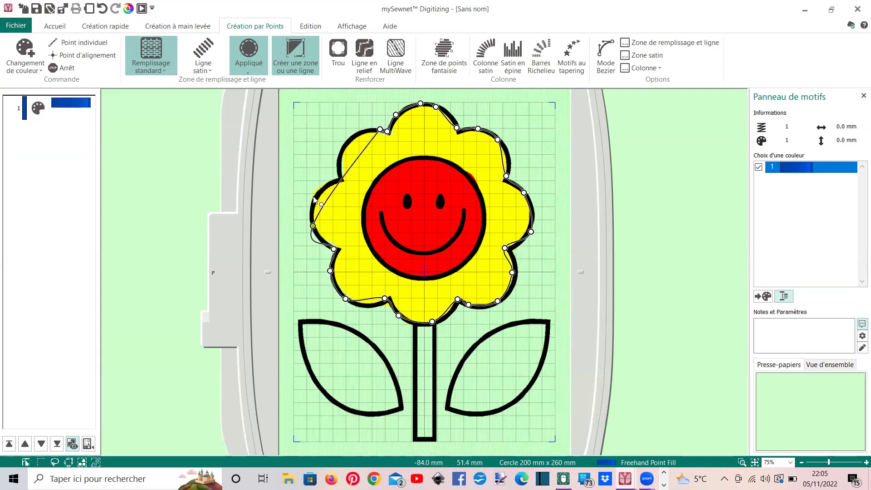
{"action": "left_click", "coordinate": [313, 193]}
{"action": "left_click", "coordinate": [337, 181]}
{"action": "left_click", "coordinate": [344, 147]}
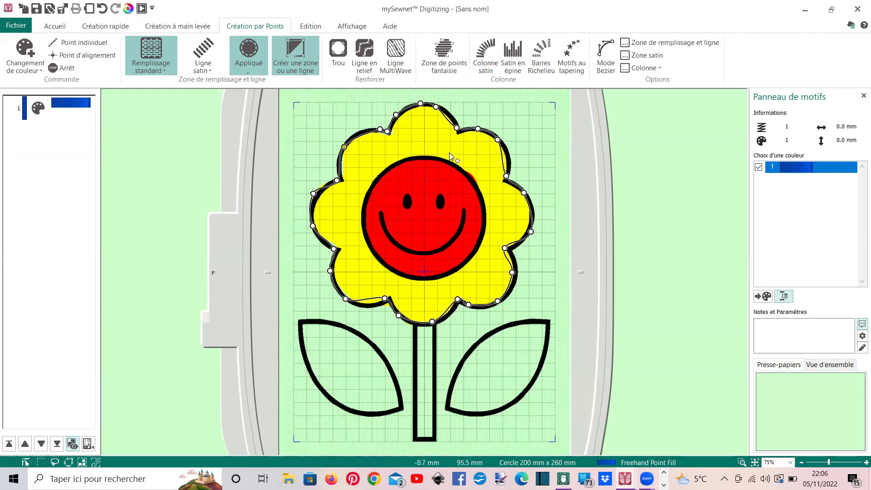
{"action": "left_click", "coordinate": [397, 161]}
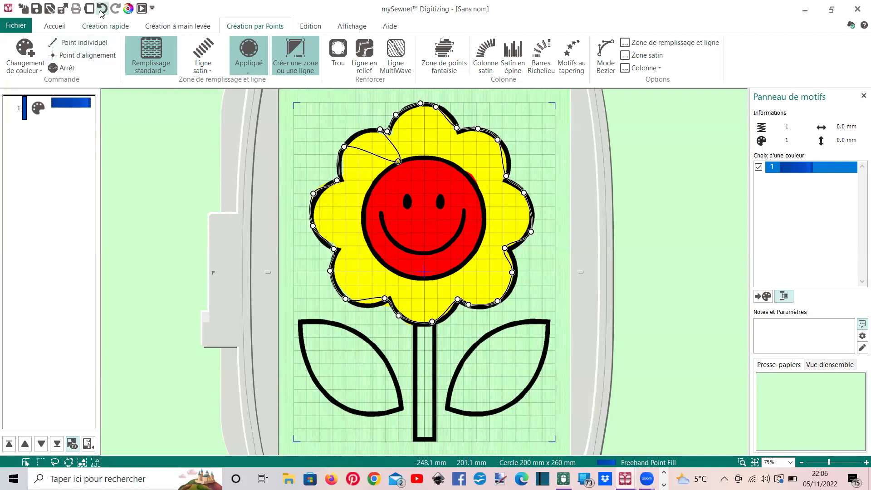
Undo the deletion of the leafy-fabric appliqué and delete the newly traced standard-fill area.
{"action": "left_click", "coordinate": [295, 55]}
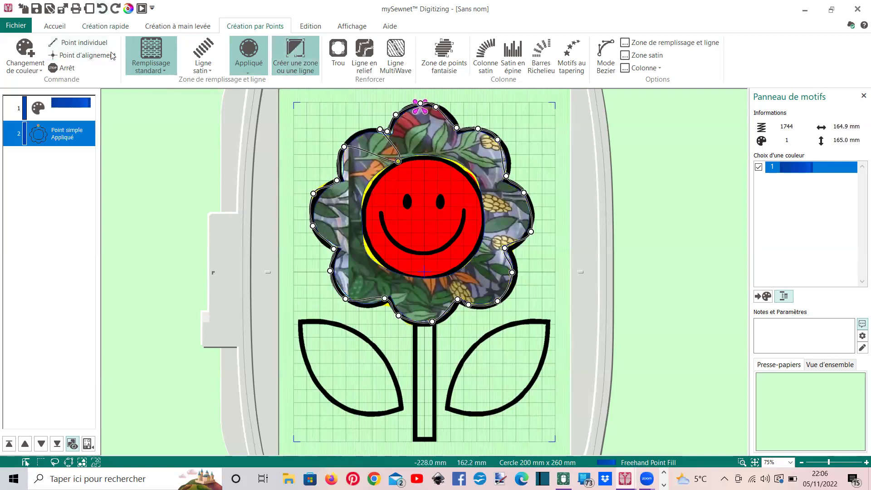
{"action": "left_click", "coordinate": [399, 162]}
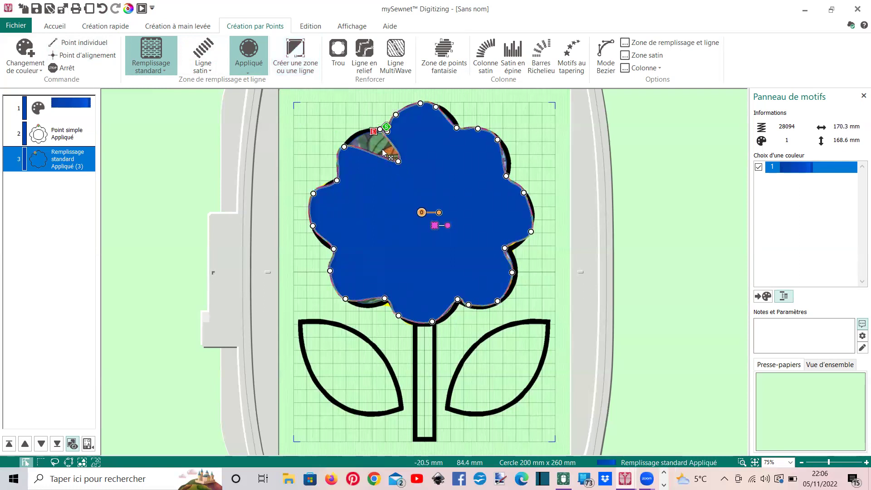
{"action": "left_click", "coordinate": [90, 154]}
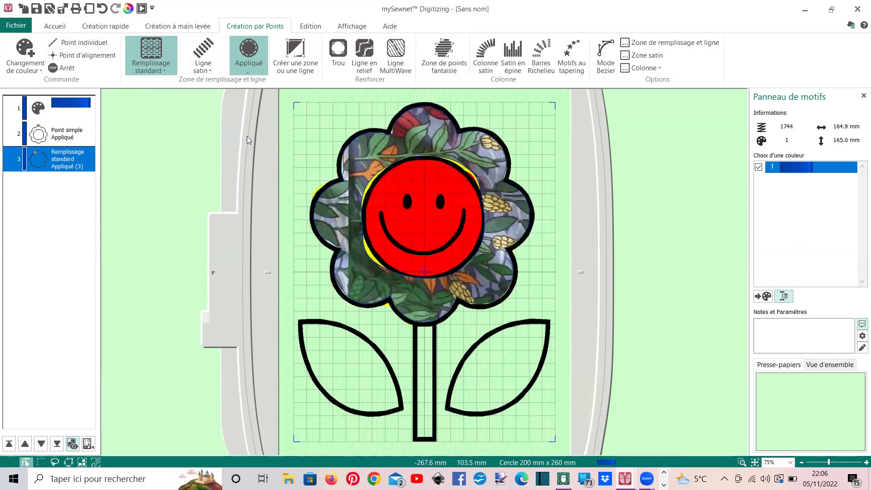
Insert an orange thread colour change after the leafy-fabric flower appliqué, choosing orange from the default colours.
{"action": "right_click", "coordinate": [68, 141]}
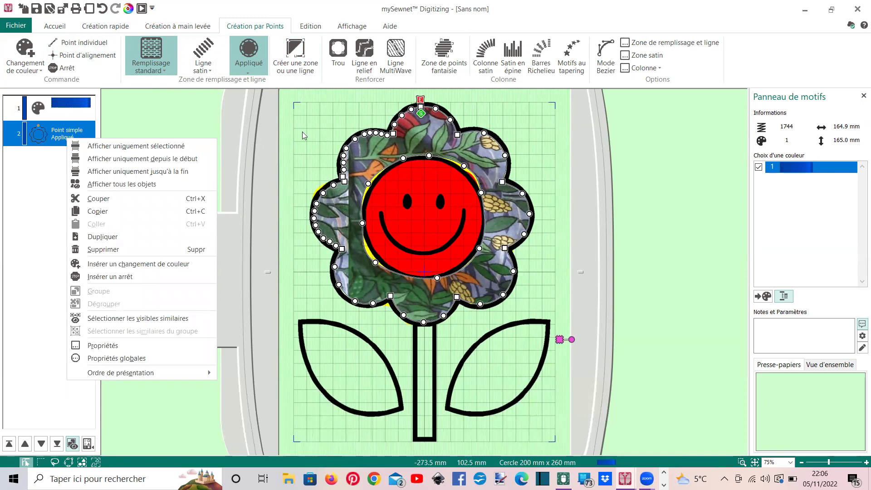
{"action": "left_click", "coordinate": [152, 112]}
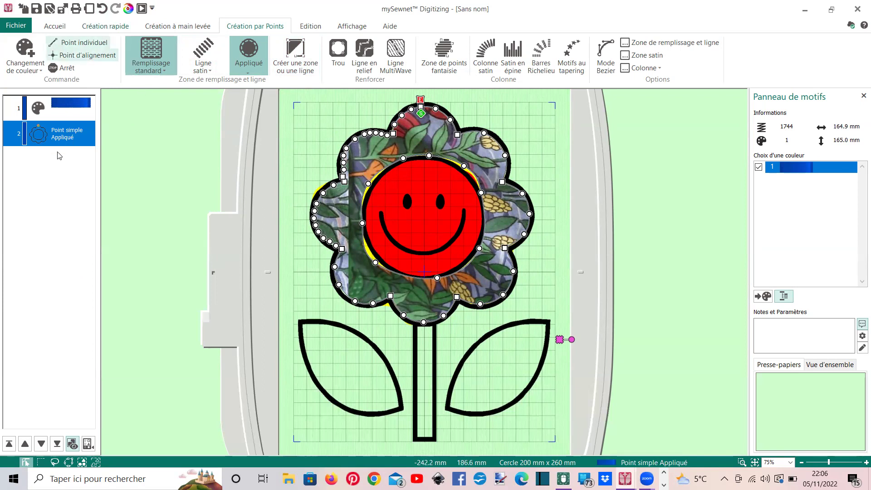
{"action": "right_click", "coordinate": [64, 132]}
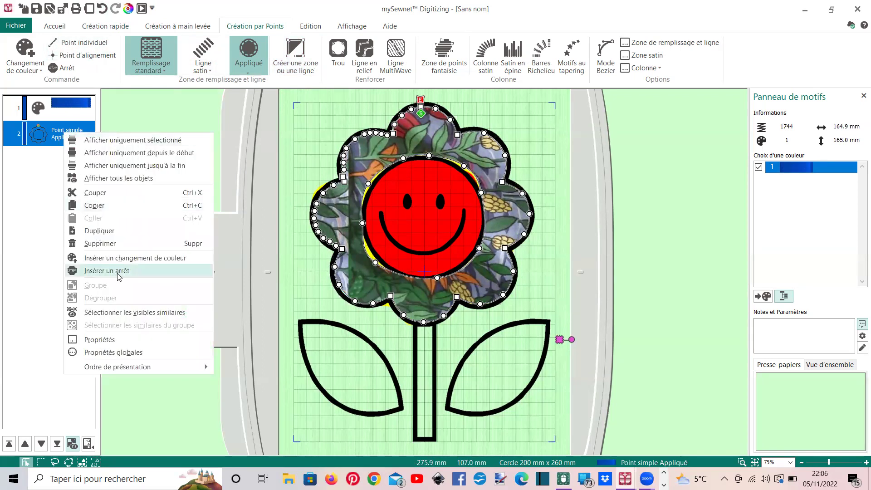
{"action": "left_click", "coordinate": [117, 259]}
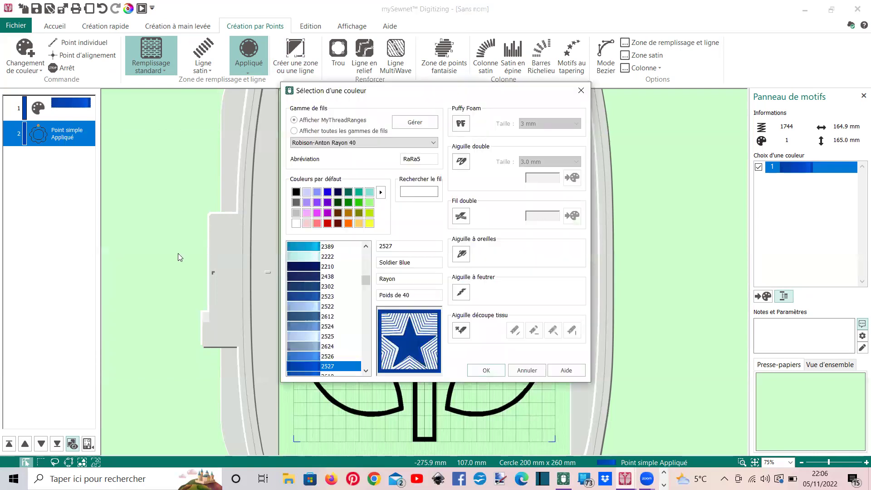
{"action": "left_click", "coordinate": [348, 223]}
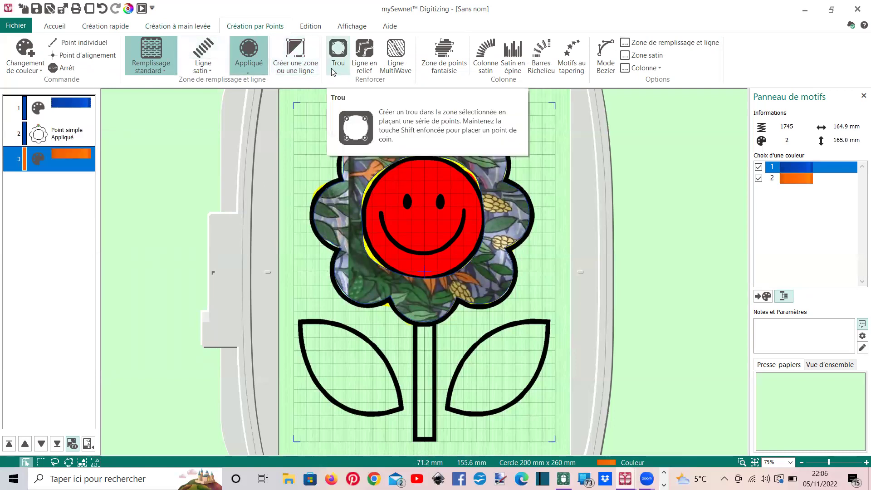
Choose the beige-brown woven fabric from the recent samples as the appliqué fabric.
{"action": "left_click", "coordinate": [248, 71]}
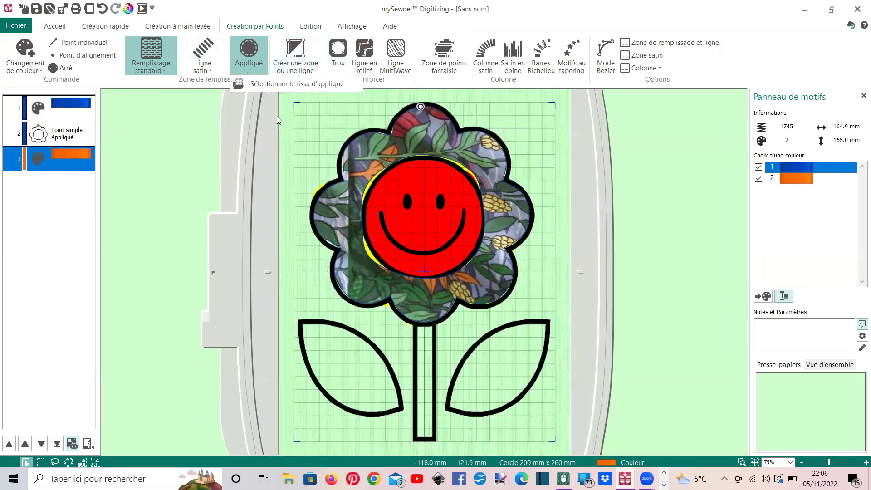
{"action": "left_click", "coordinate": [291, 84]}
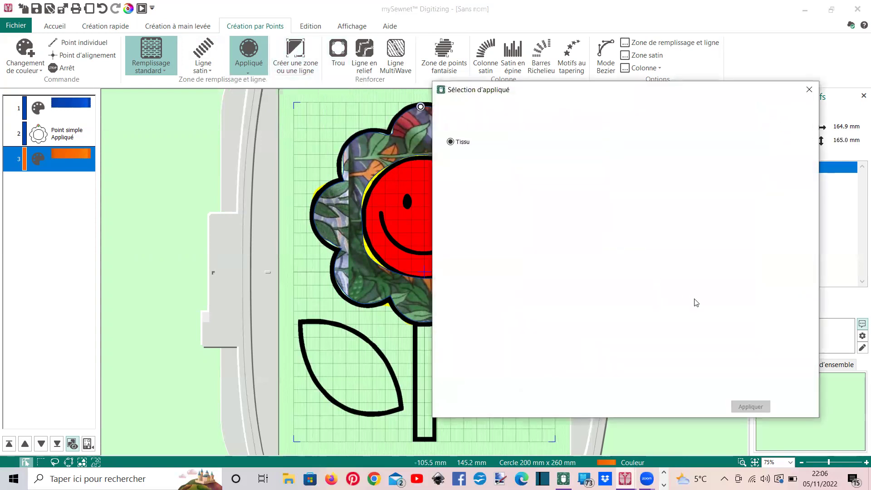
{"action": "left_click", "coordinate": [723, 369]}
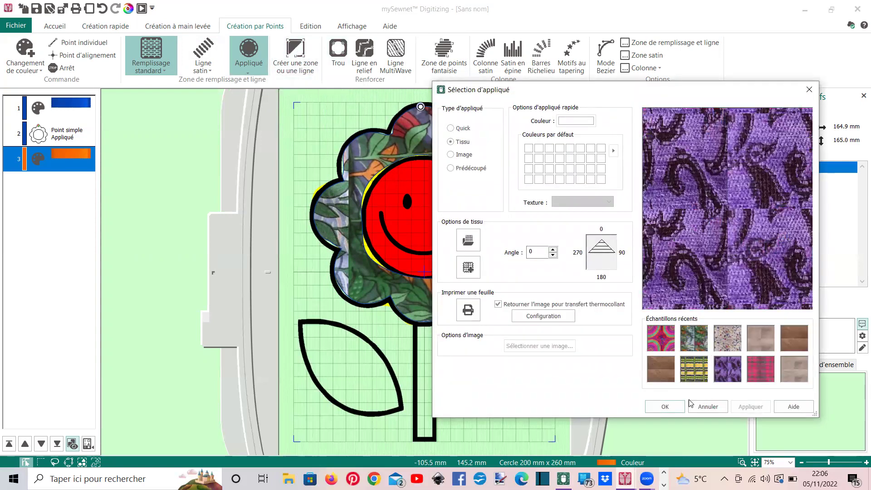
{"action": "left_click", "coordinate": [778, 373]}
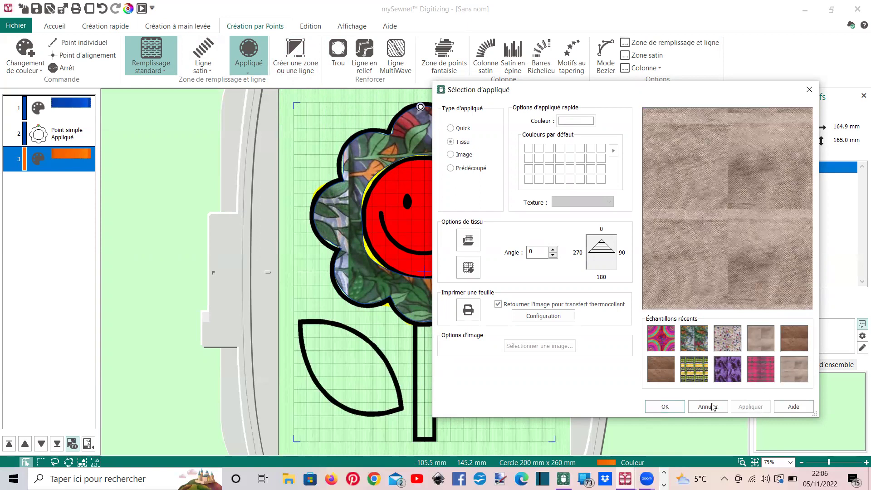
{"action": "left_click", "coordinate": [653, 405]}
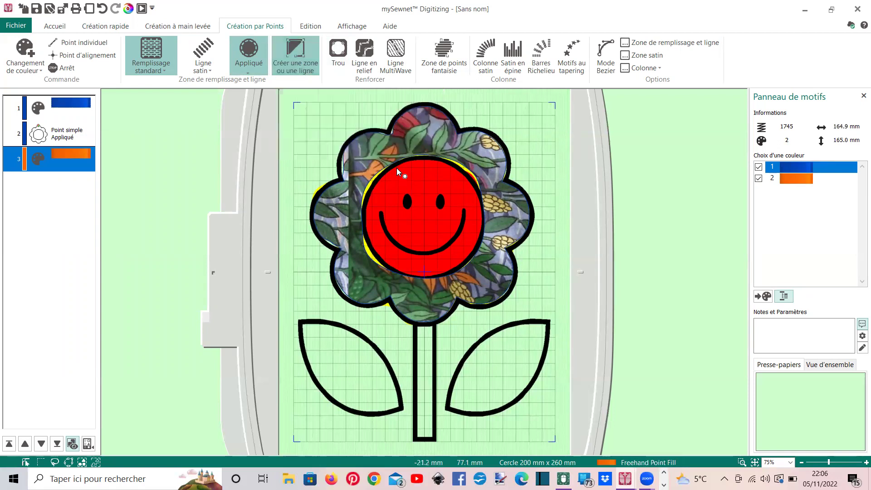
Create a point-by-point fill area by tracing clockwise around the red smiling centre and complete the shape.
{"action": "left_click", "coordinate": [459, 164]}
{"action": "left_click", "coordinate": [480, 191]}
{"action": "left_click", "coordinate": [479, 242]}
{"action": "left_click", "coordinate": [450, 273]}
{"action": "left_click", "coordinate": [411, 277]}
{"action": "left_click", "coordinate": [378, 266]}
{"action": "left_click", "coordinate": [361, 232]}
{"action": "left_click", "coordinate": [361, 189]}
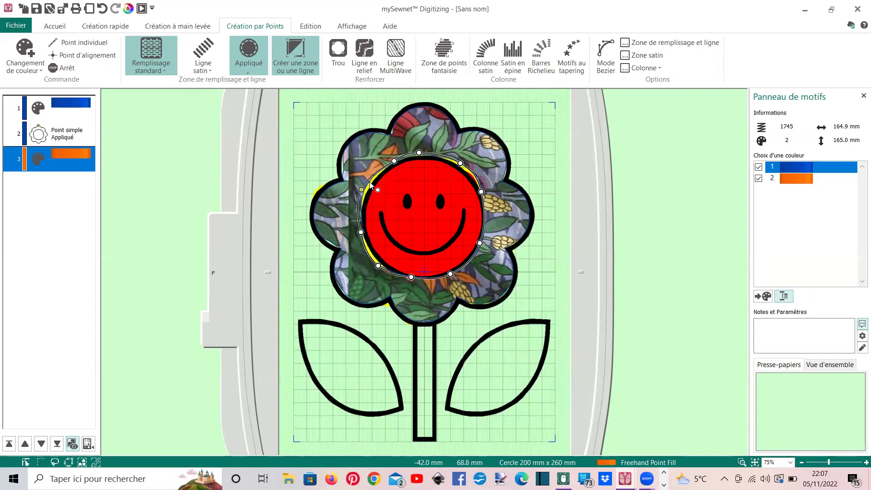
{"action": "key", "text": "Return"}
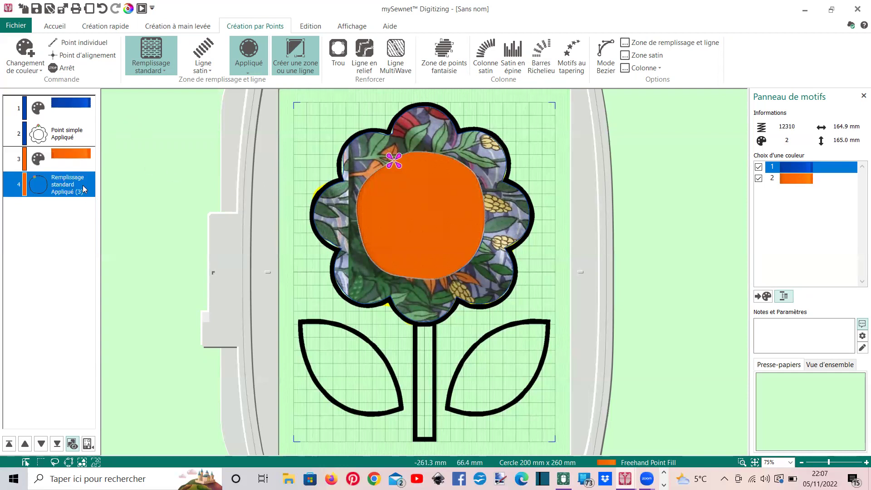
Change the centre area to no fill with a single-stitch outline (Point simple) and set its appliqué piece margin to 0.2 mm.
{"action": "right_click", "coordinate": [84, 188]}
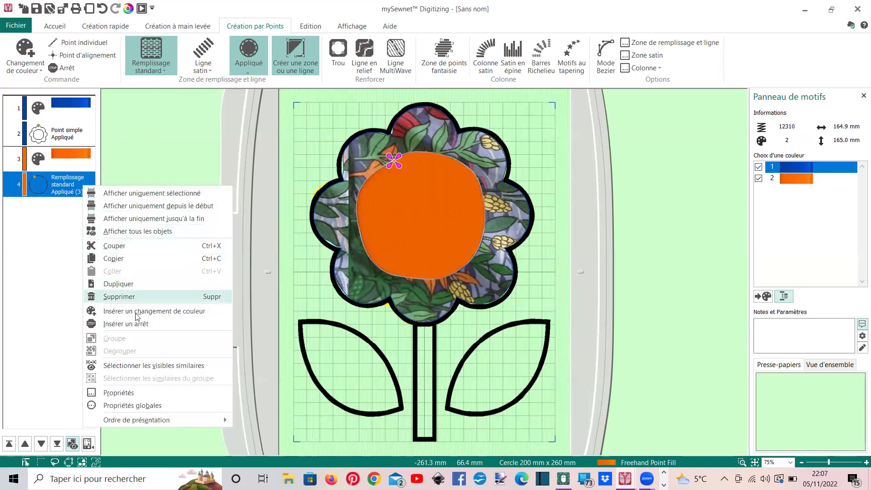
{"action": "left_click", "coordinate": [141, 393]}
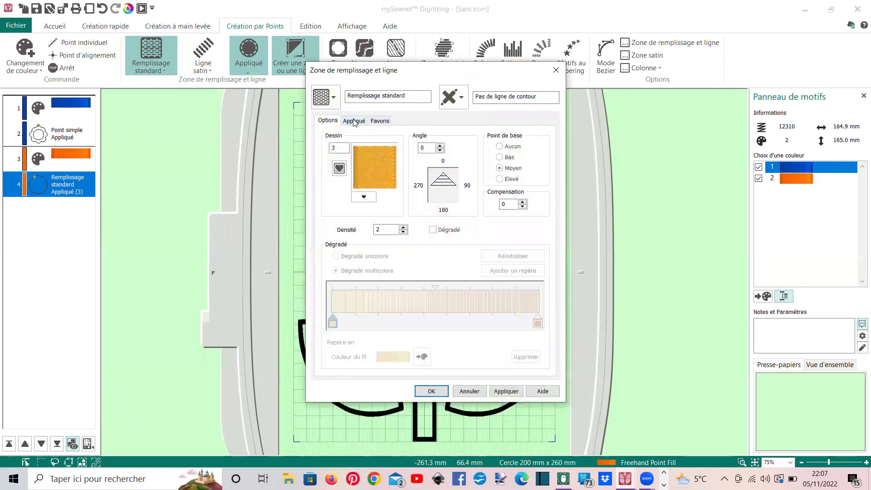
{"action": "left_click", "coordinate": [325, 97]}
{"action": "left_click", "coordinate": [450, 108]}
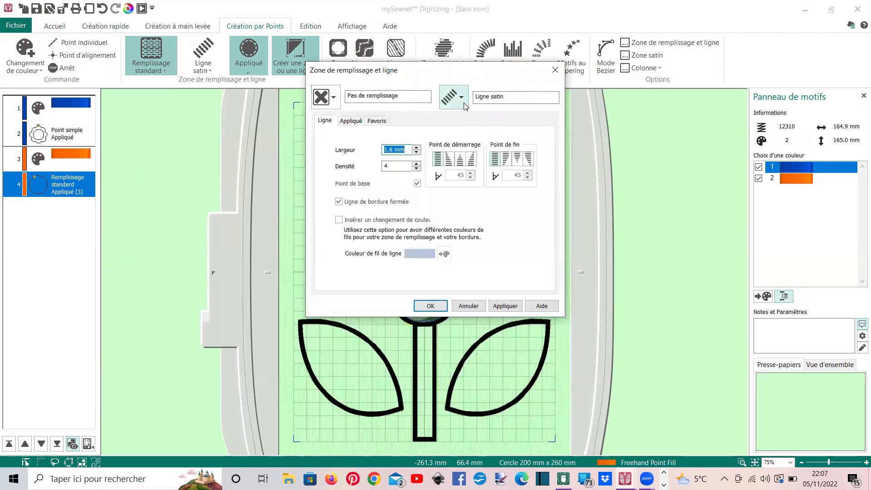
{"action": "left_click", "coordinate": [463, 101]}
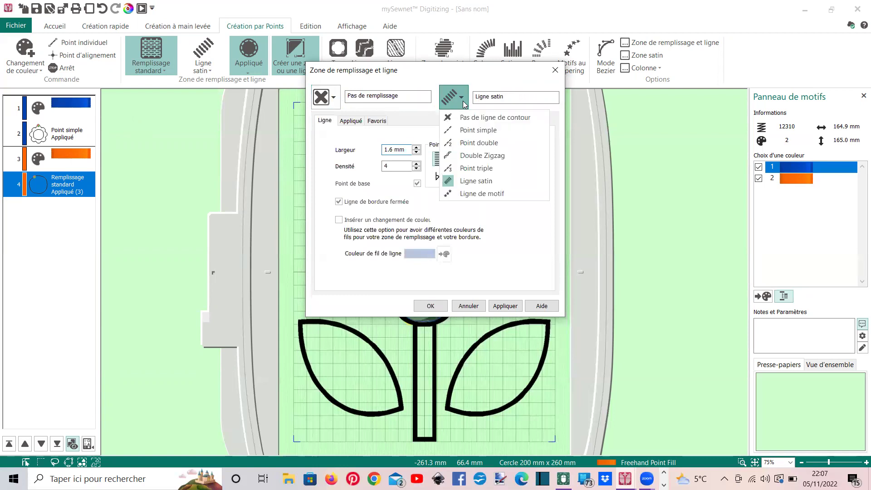
{"action": "left_click", "coordinate": [472, 131]}
{"action": "left_click", "coordinate": [351, 121]}
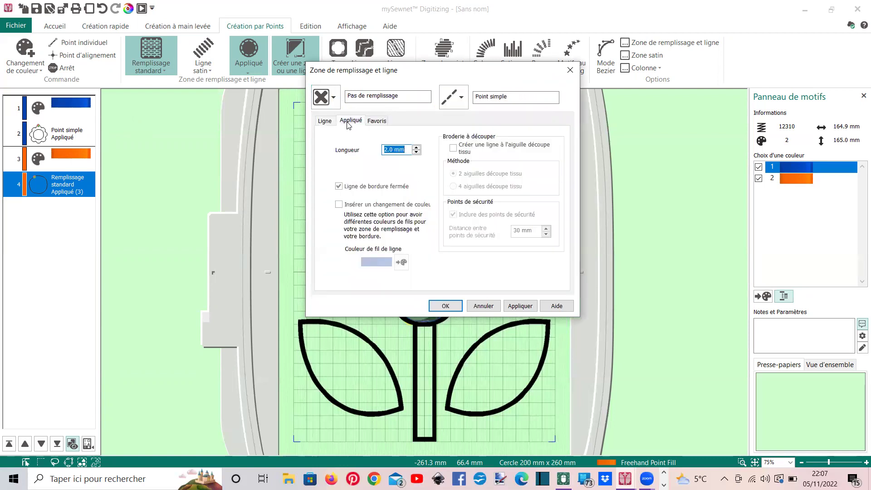
{"action": "left_click_drag", "start_coordinate": [373, 277], "coordinate": [365, 278]}
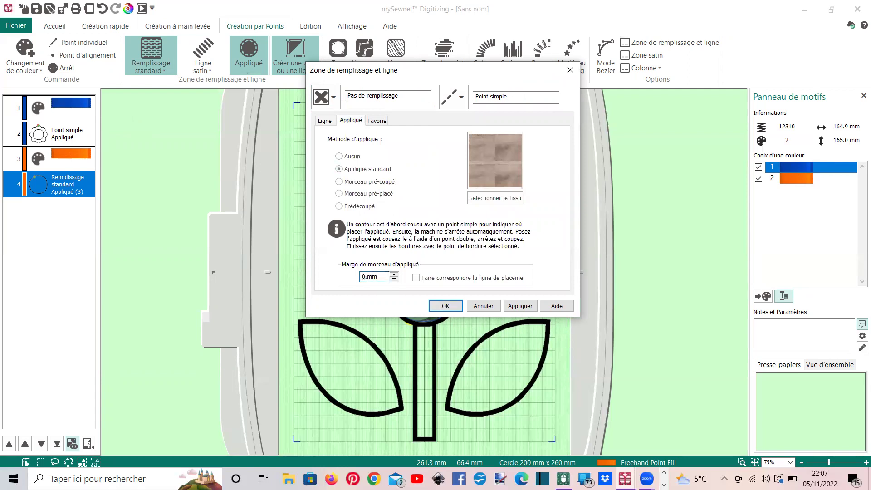
{"action": "type", "text": "0.2"}
{"action": "key", "text": "Return"}
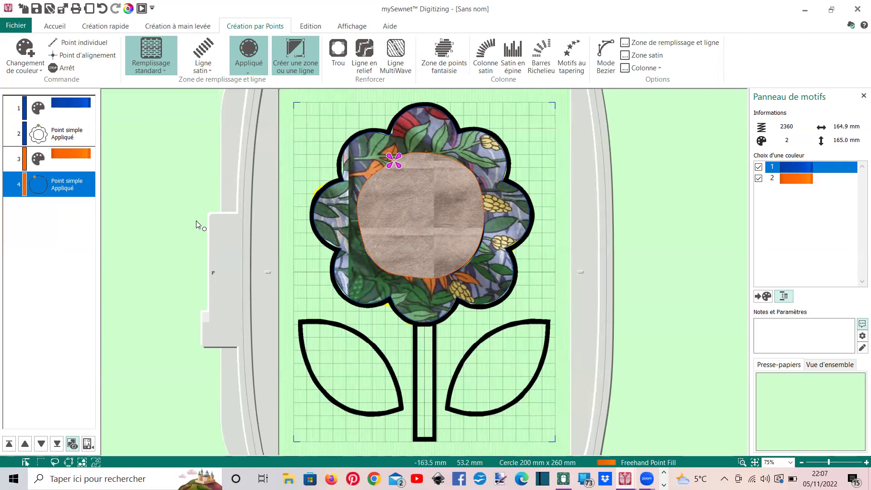
Move the centre appliqué together with its orange colour change to the start of the stitching order.
{"action": "left_click", "coordinate": [70, 182]}
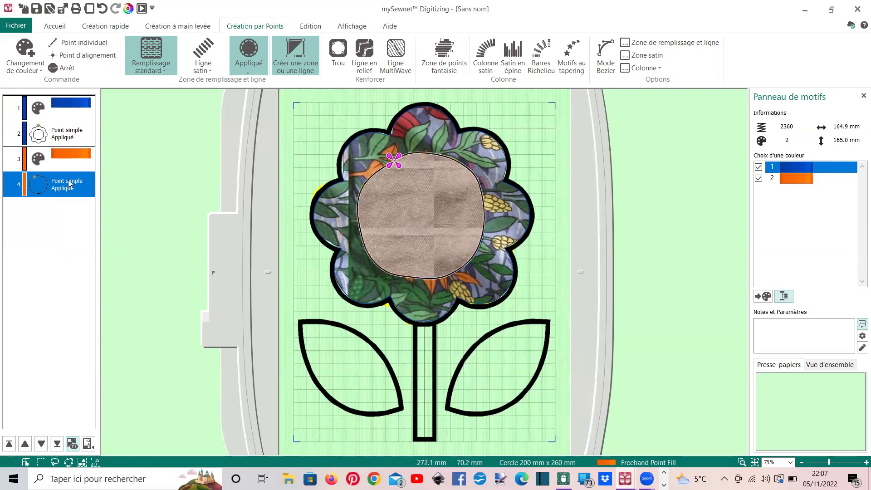
{"action": "left_click", "coordinate": [67, 159], "text": "ctrl"}
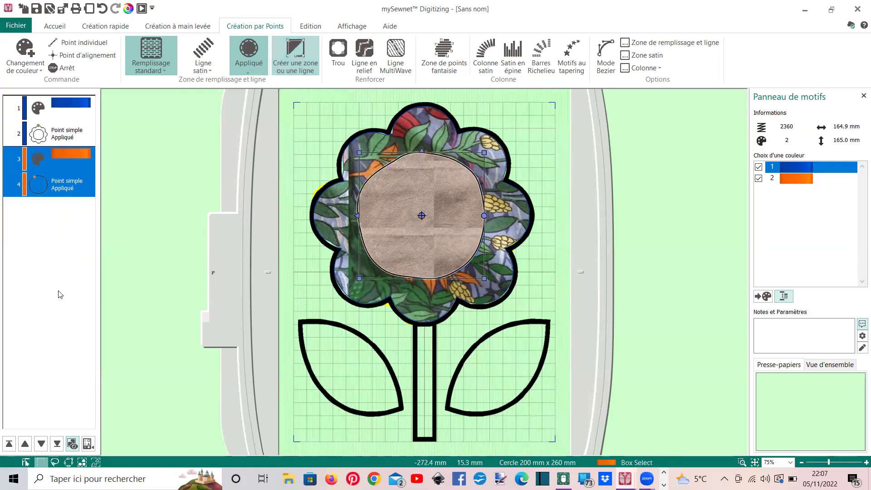
{"action": "left_click", "coordinate": [9, 443]}
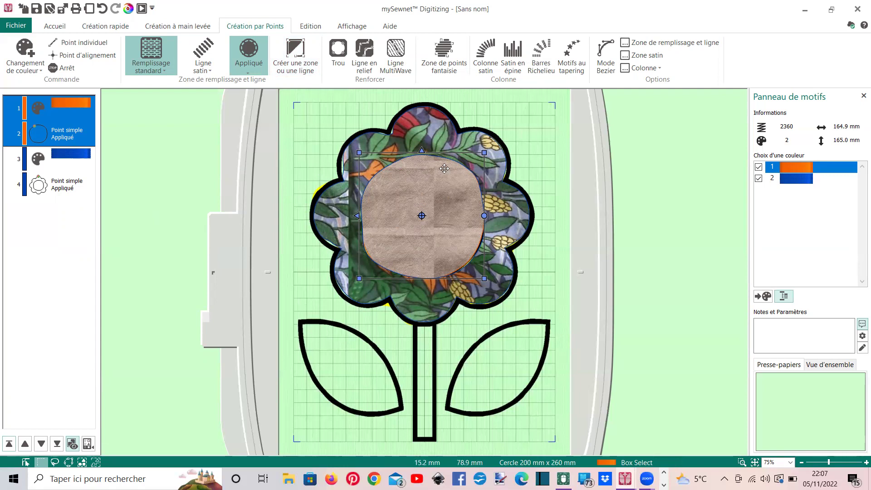
Select all visible objects and delete both the flower and centre appliqués.
{"action": "left_click", "coordinate": [65, 27]}
{"action": "left_click", "coordinate": [267, 43]}
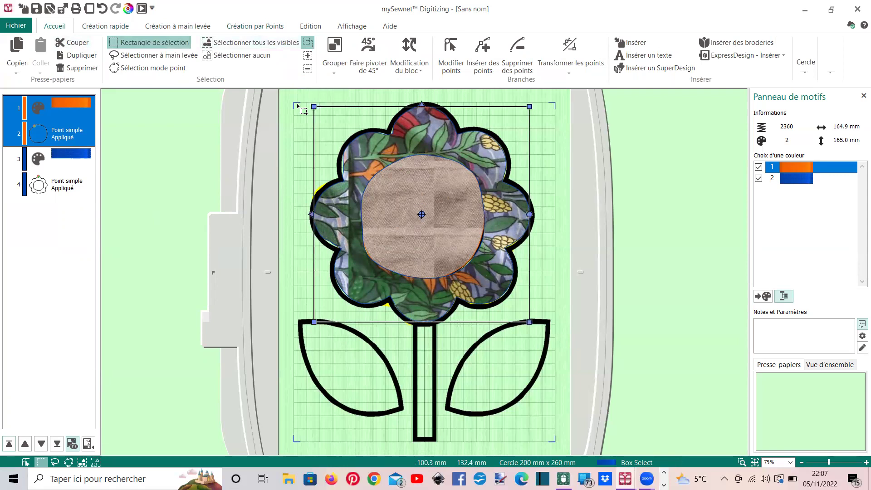
{"action": "key", "text": "Delete"}
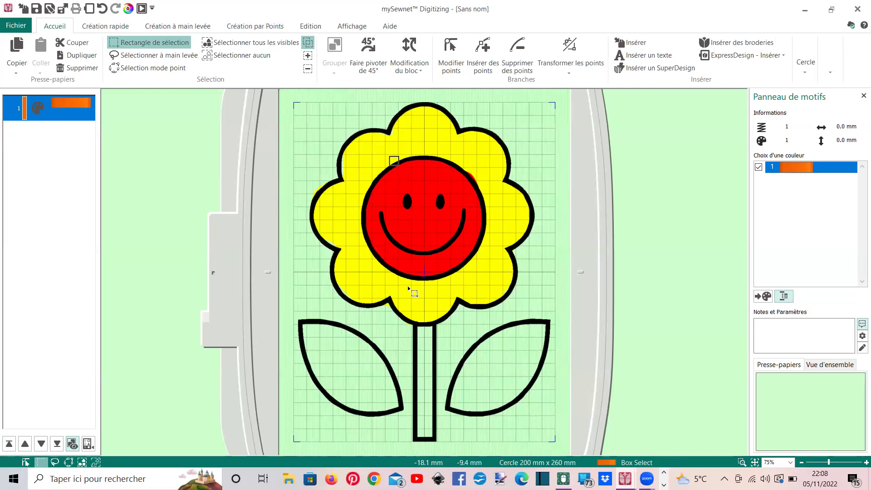
Create a QuickStitch fill with automatic hole from the yellow petals, using colour tolerance 10 and a low number of points.
{"action": "left_click", "coordinate": [103, 28]}
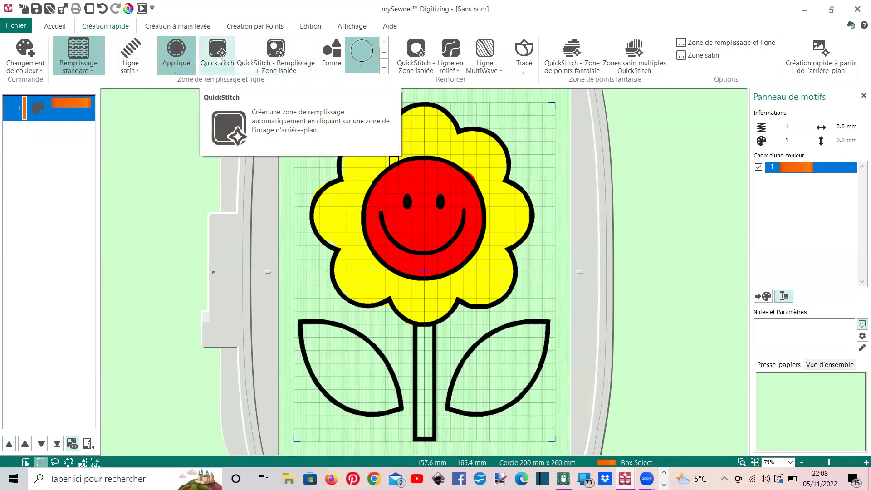
{"action": "left_click", "coordinate": [277, 57]}
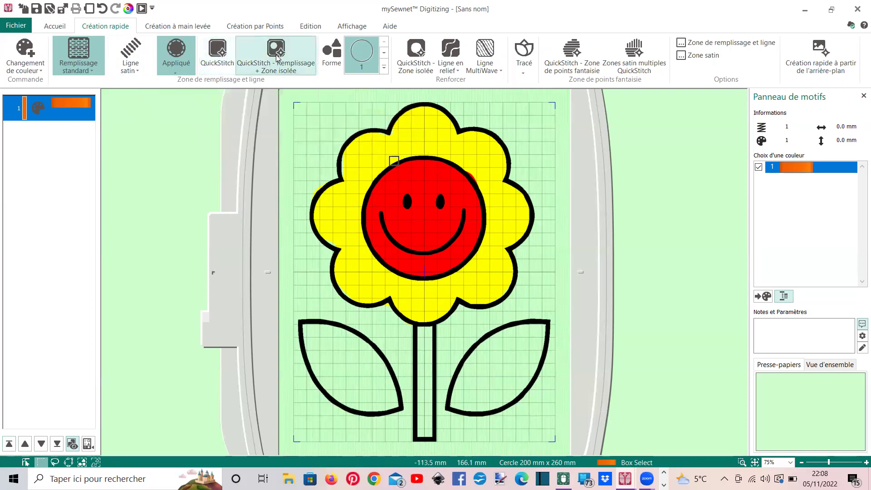
{"action": "left_click", "coordinate": [364, 152]}
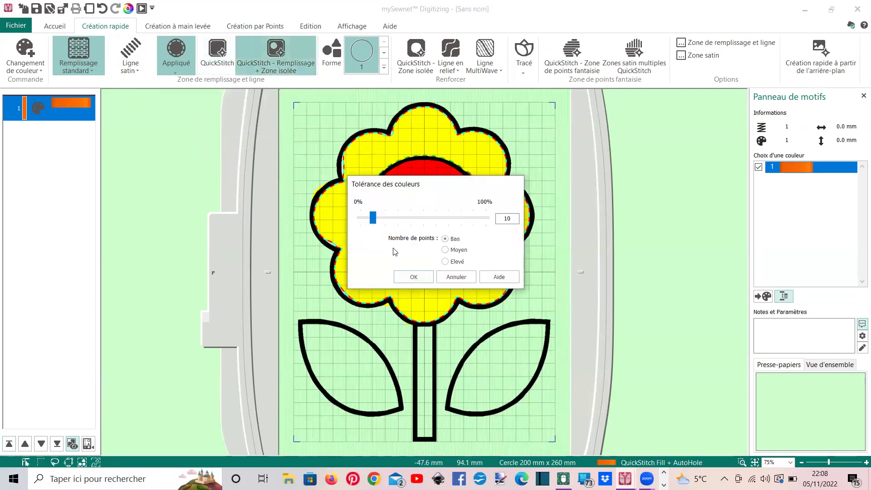
{"action": "left_click", "coordinate": [408, 277]}
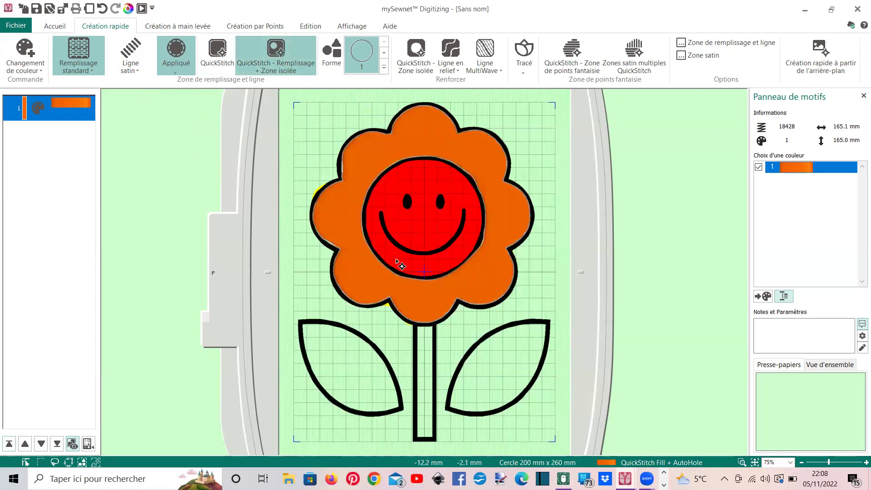
Change the petal area to no fill with a satin outline and set its appliqué piece margin to 0.2 mm.
{"action": "right_click", "coordinate": [363, 145]}
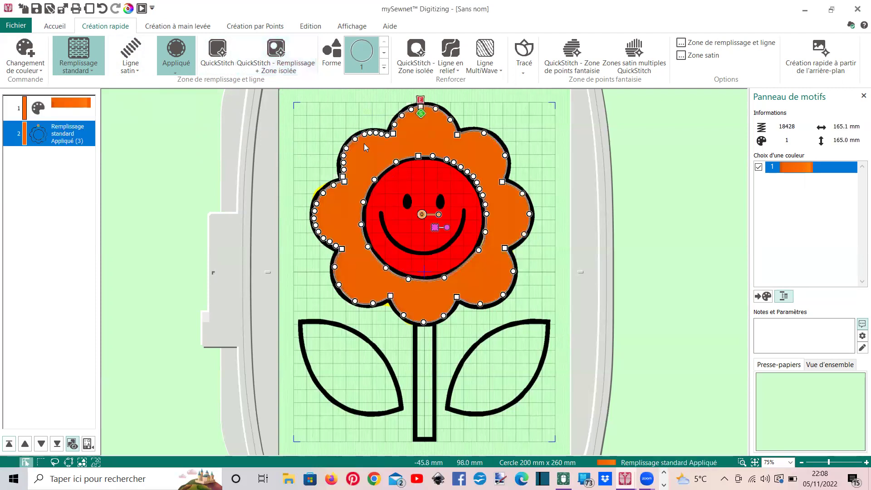
{"action": "right_click", "coordinate": [364, 144]}
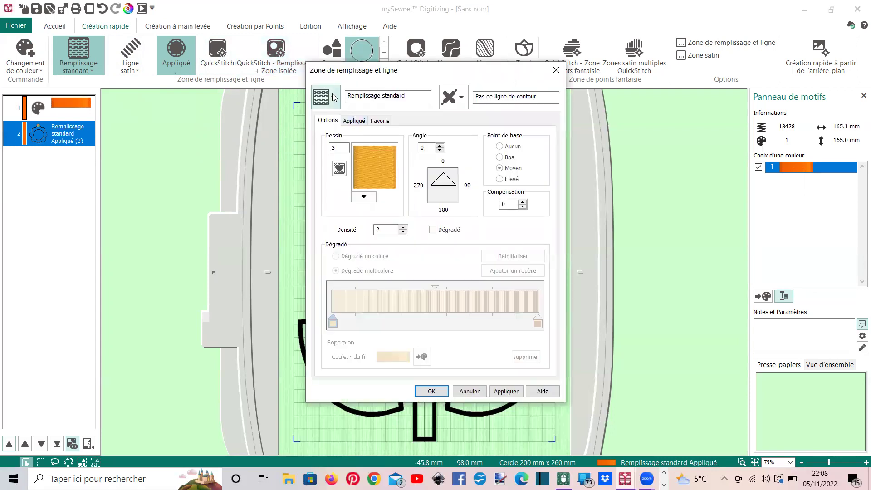
{"action": "left_click", "coordinate": [333, 97]}
{"action": "left_click", "coordinate": [352, 117]}
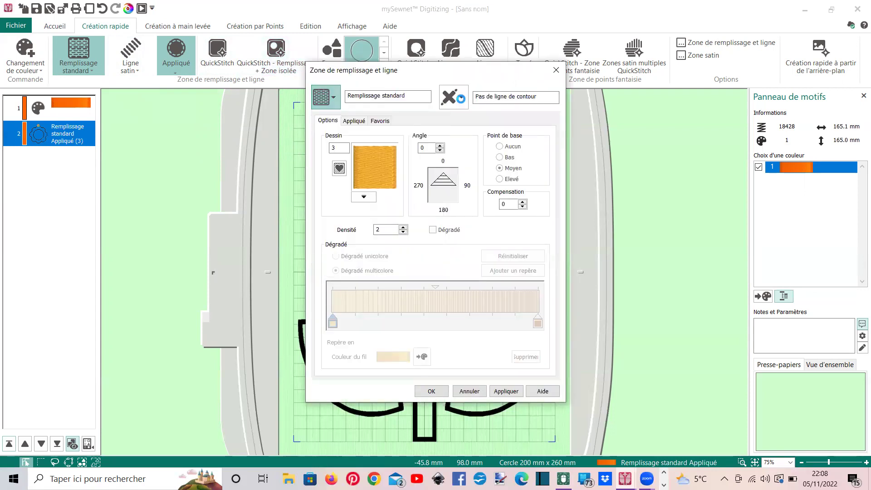
{"action": "left_click", "coordinate": [463, 98]}
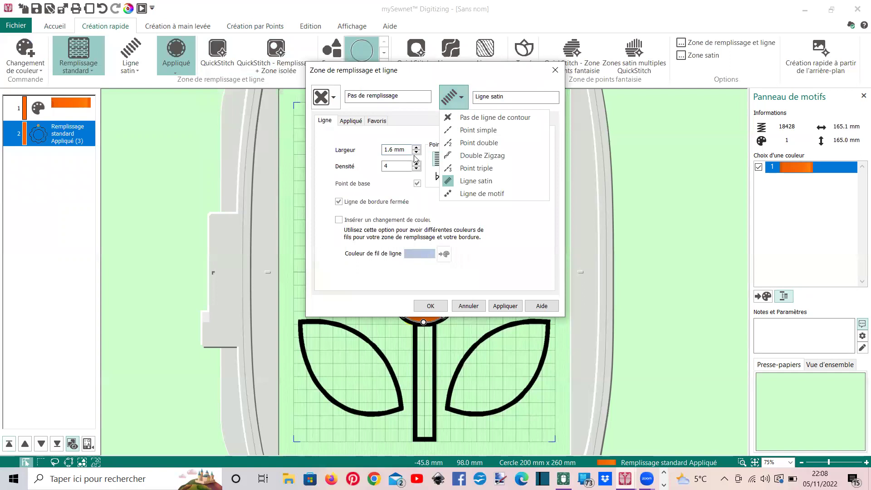
{"action": "left_click", "coordinate": [351, 120]}
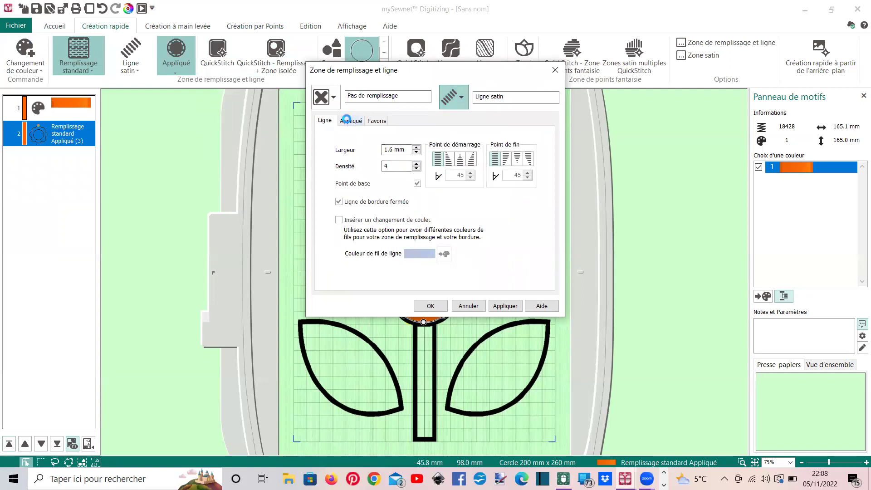
{"action": "left_click", "coordinate": [365, 174]}
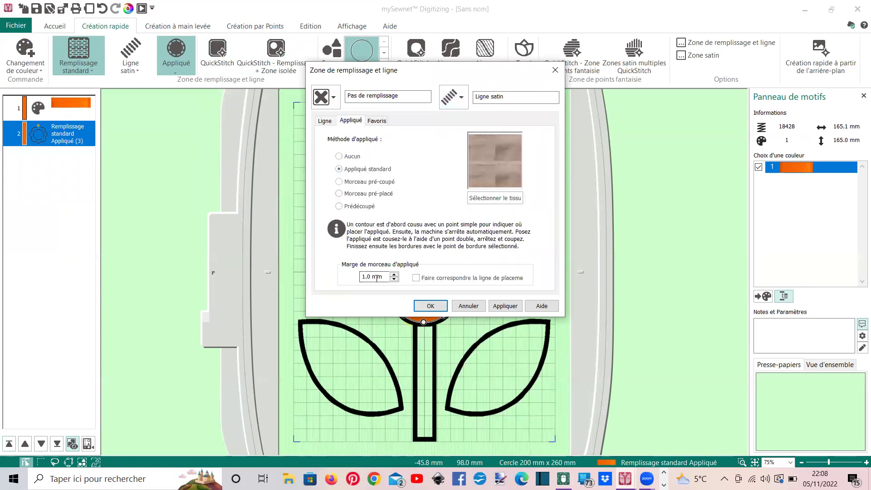
{"action": "left_click_drag", "start_coordinate": [374, 278], "coordinate": [351, 279]}
{"action": "type", "text": "0.2"}
{"action": "key", "text": "Return"}
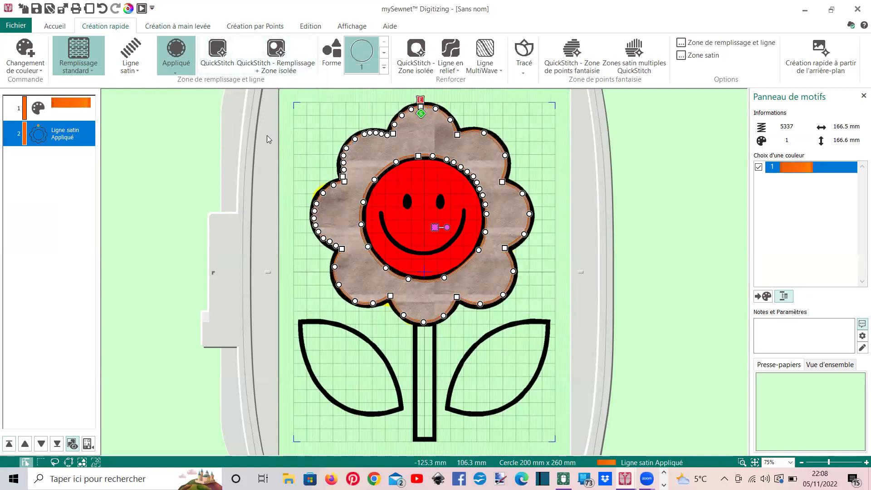
Examine the petal appliqué's available outline types and its satin line settings.
{"action": "right_click", "coordinate": [69, 134]}
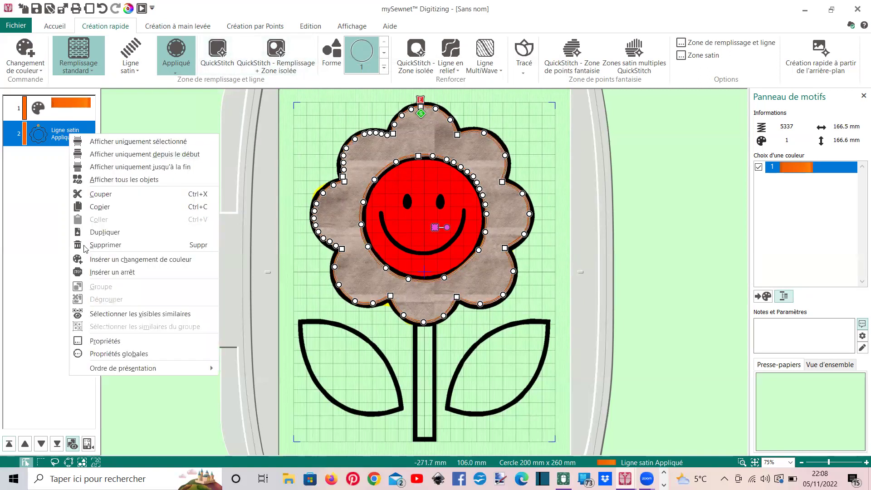
{"action": "left_click", "coordinate": [114, 341]}
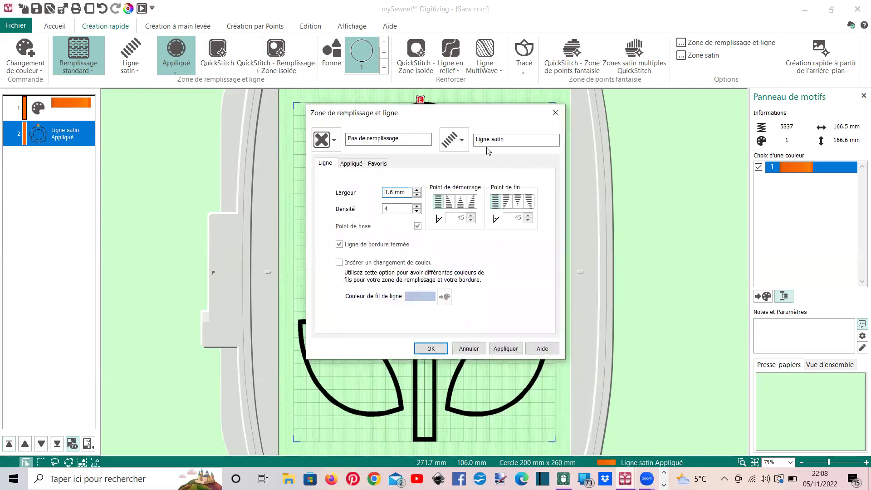
{"action": "left_click", "coordinate": [454, 140]}
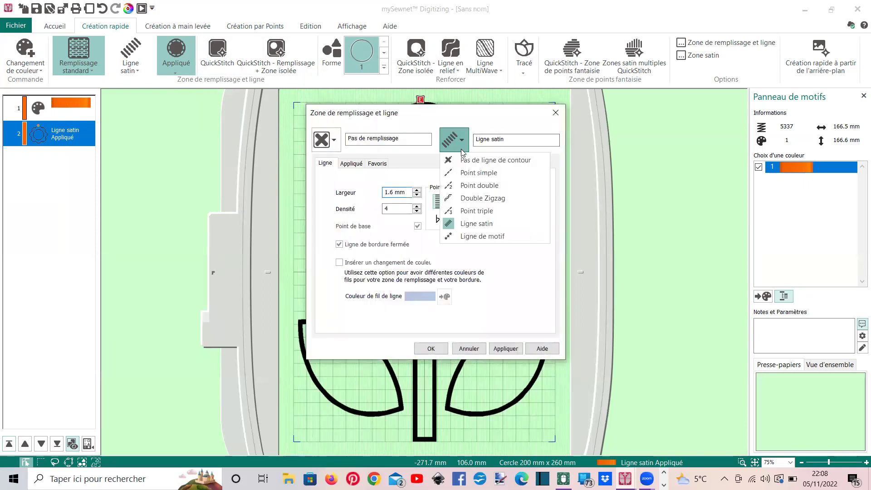
{"action": "left_click", "coordinate": [475, 225]}
{"action": "left_click", "coordinate": [429, 349]}
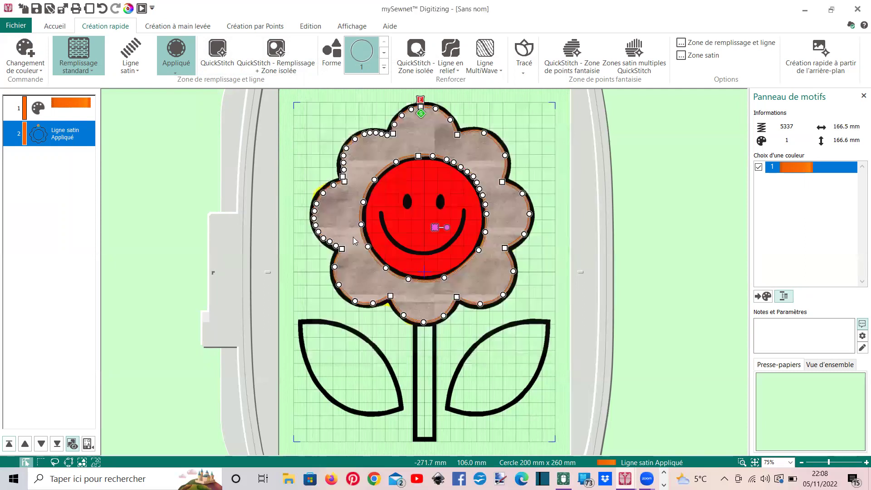
{"action": "scroll", "coordinate": [395, 206], "scroll_direction": "up", "scroll_amount": 2}
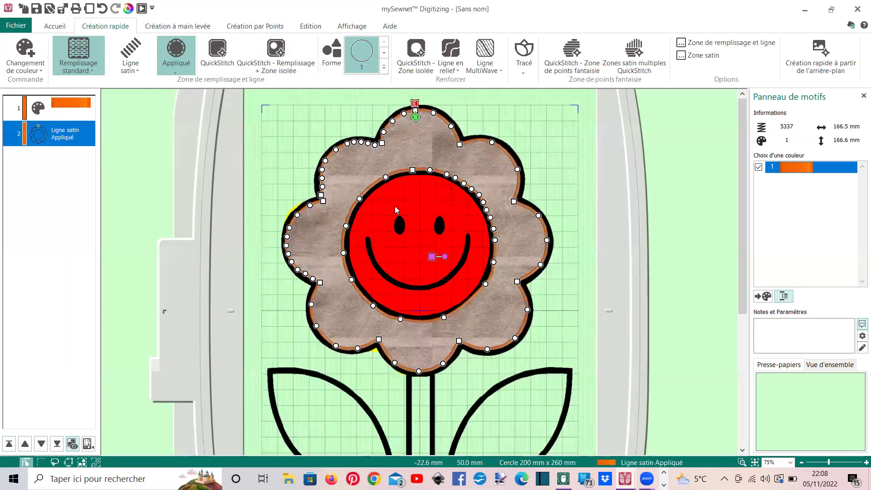
{"action": "scroll", "coordinate": [395, 206], "scroll_direction": "up", "scroll_amount": 2}
{"action": "double_click", "coordinate": [422, 137]}
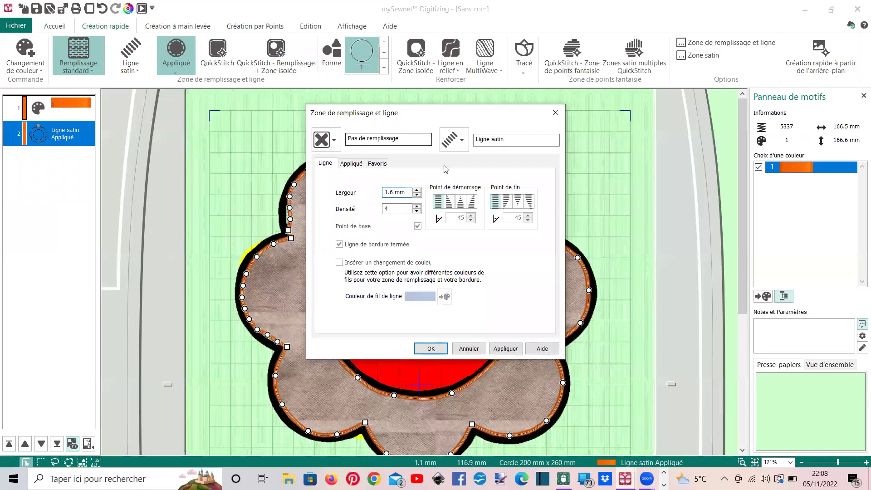
{"action": "left_click", "coordinate": [462, 148]}
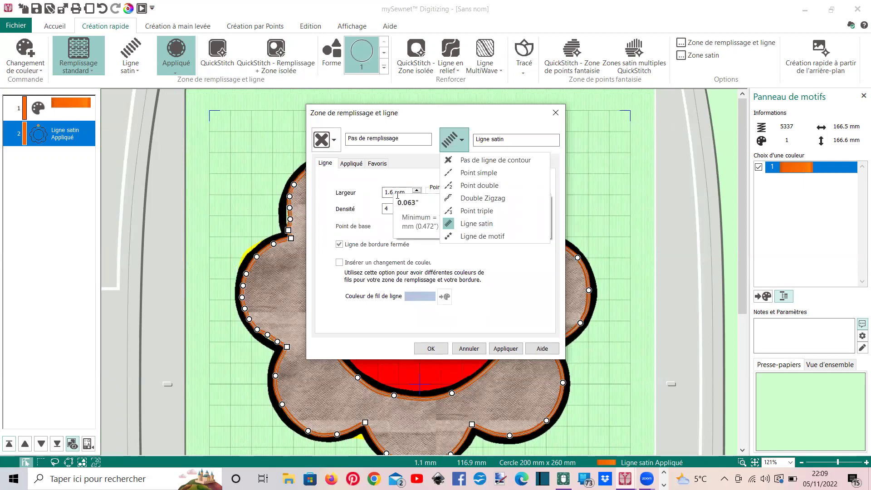
{"action": "left_click", "coordinate": [467, 348]}
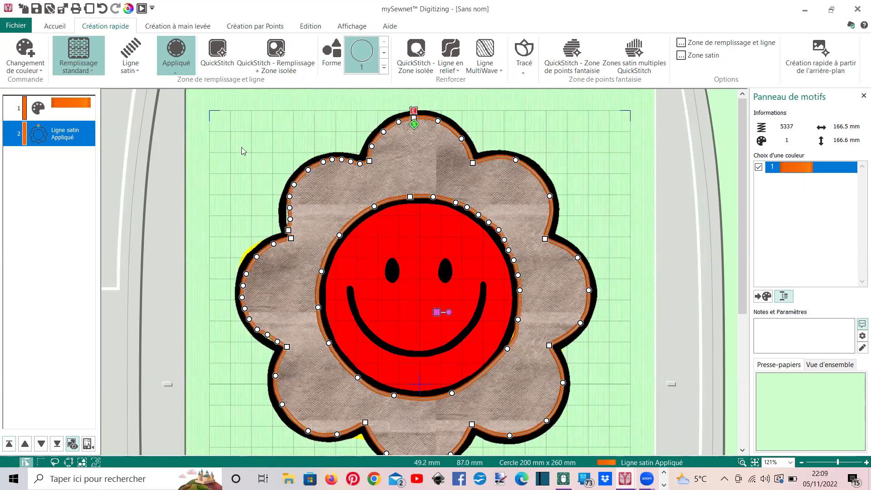
Delete the petal appliqué and create a QuickStitch fill from the flower's black outline after the orange colour change.
{"action": "key", "text": "Delete"}
{"action": "left_click", "coordinate": [61, 103]}
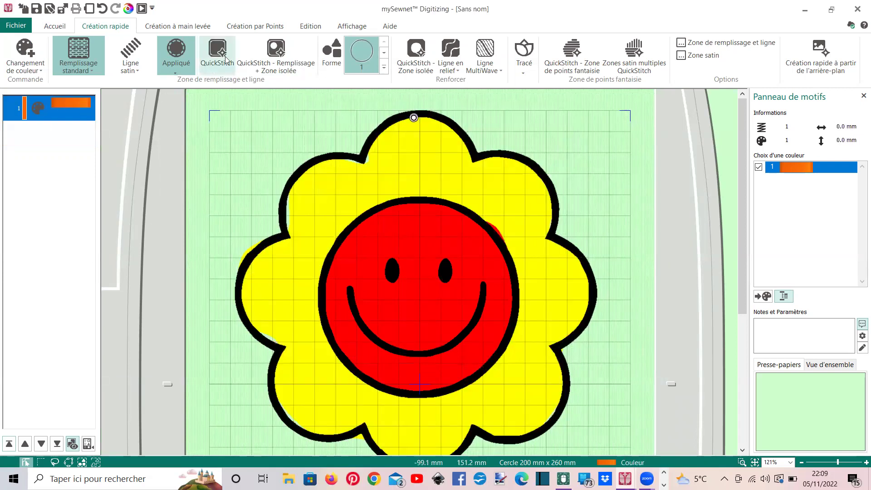
{"action": "left_click", "coordinate": [219, 54]}
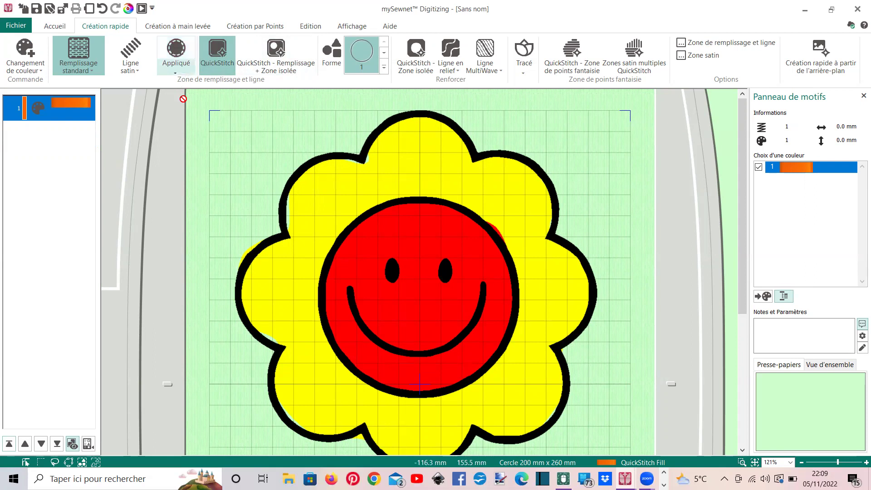
{"action": "left_click", "coordinate": [318, 162]}
{"action": "left_click", "coordinate": [405, 277]}
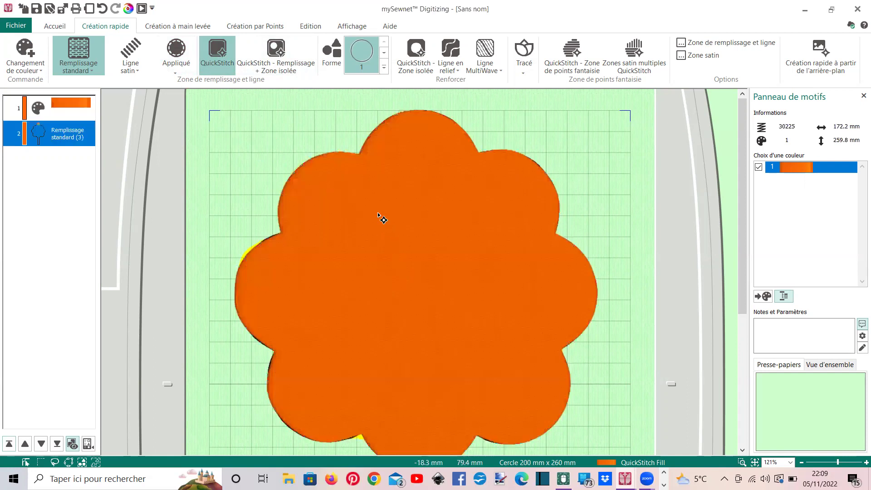
Change the flower area to no fill with a satin outline and standard appliqué, setting the appliqué piece margin to 0 mm.
{"action": "right_click", "coordinate": [62, 134]}
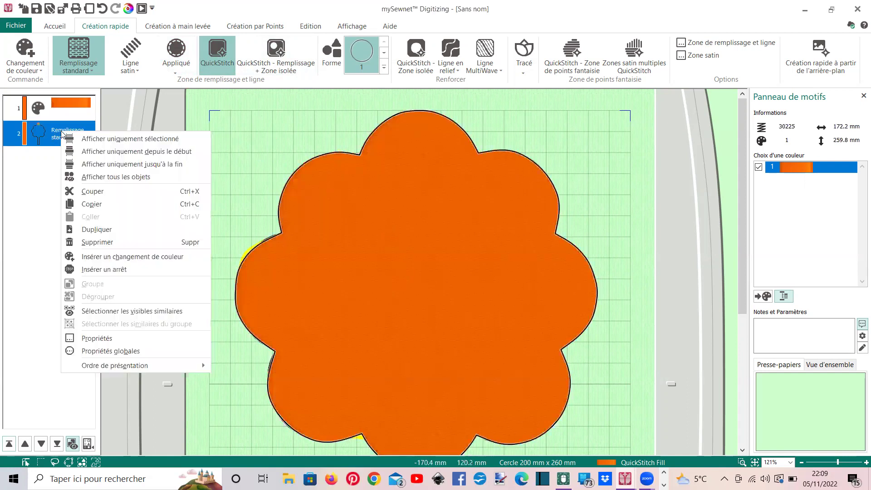
{"action": "left_click", "coordinate": [96, 338]}
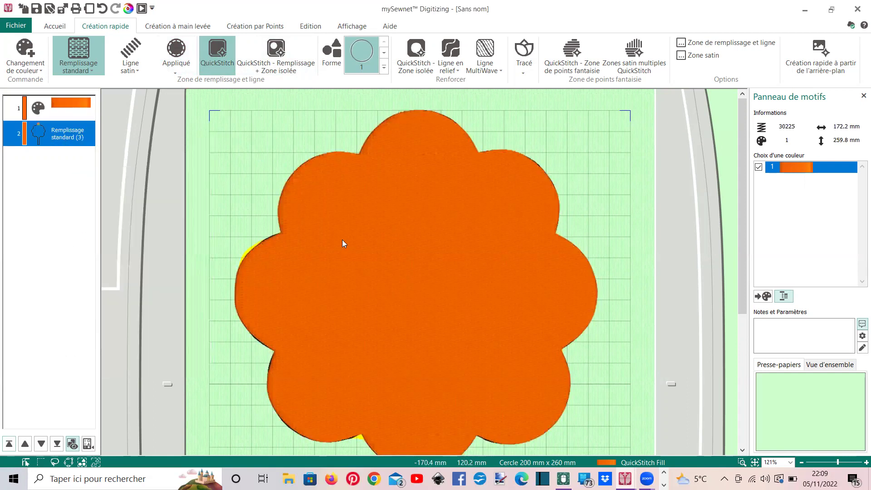
{"action": "left_click", "coordinate": [335, 98]}
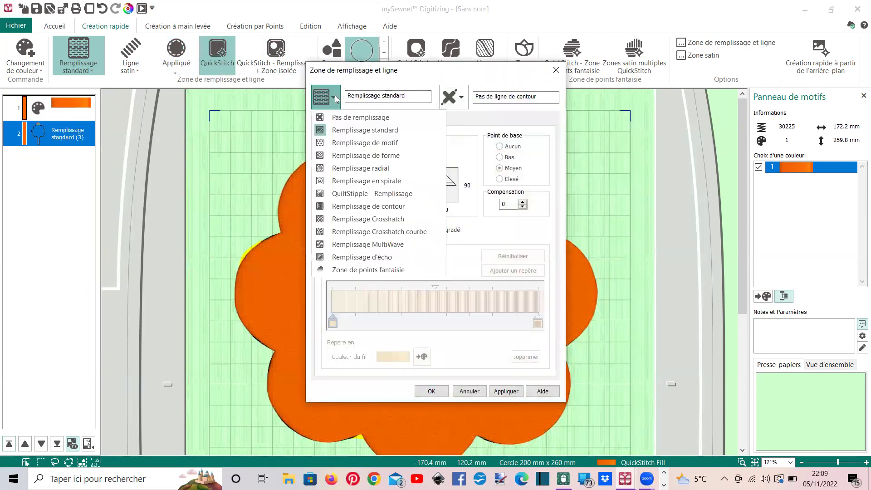
{"action": "left_click", "coordinate": [345, 115]}
{"action": "left_click", "coordinate": [461, 99]}
{"action": "left_click", "coordinate": [462, 99]}
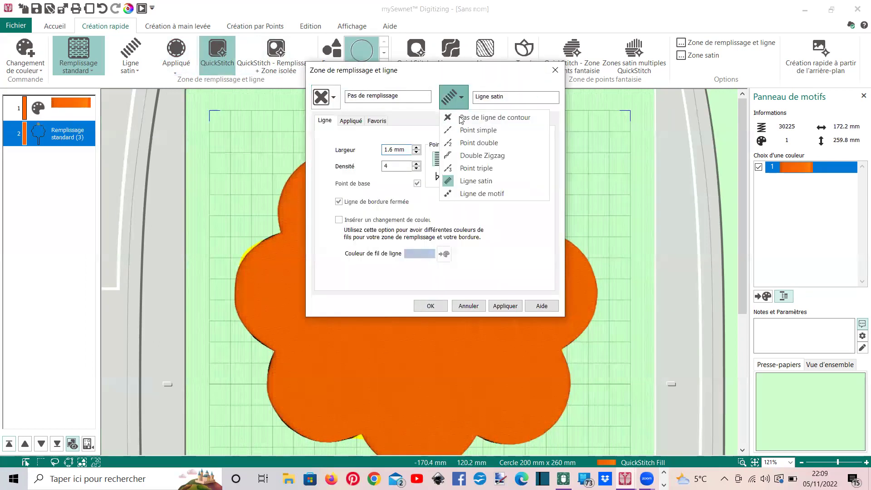
{"action": "left_click", "coordinate": [473, 181]}
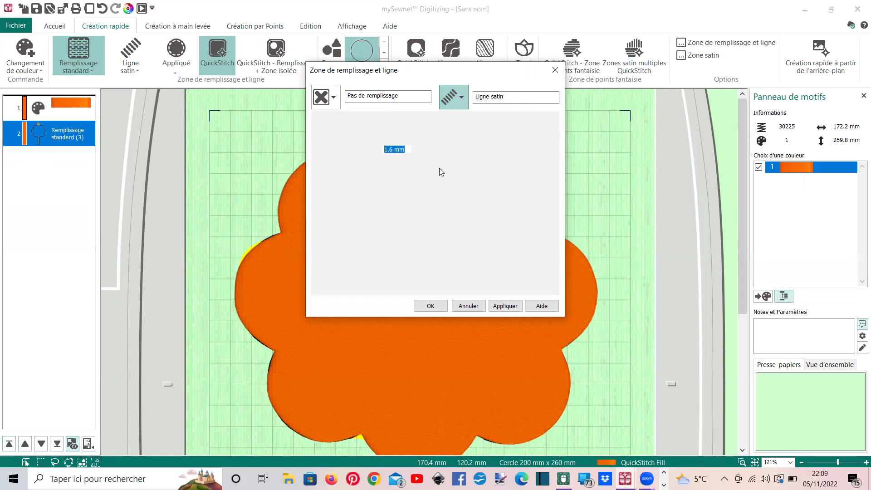
{"action": "left_click", "coordinate": [351, 121]}
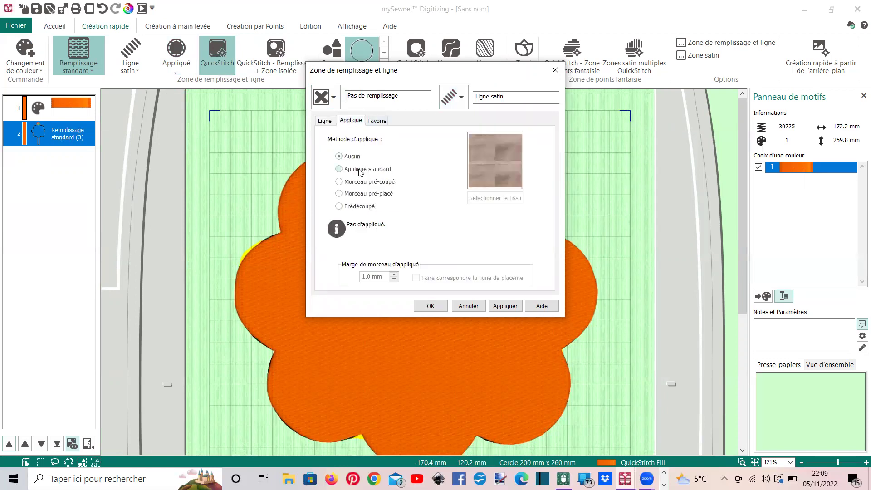
{"action": "left_click", "coordinate": [359, 170]}
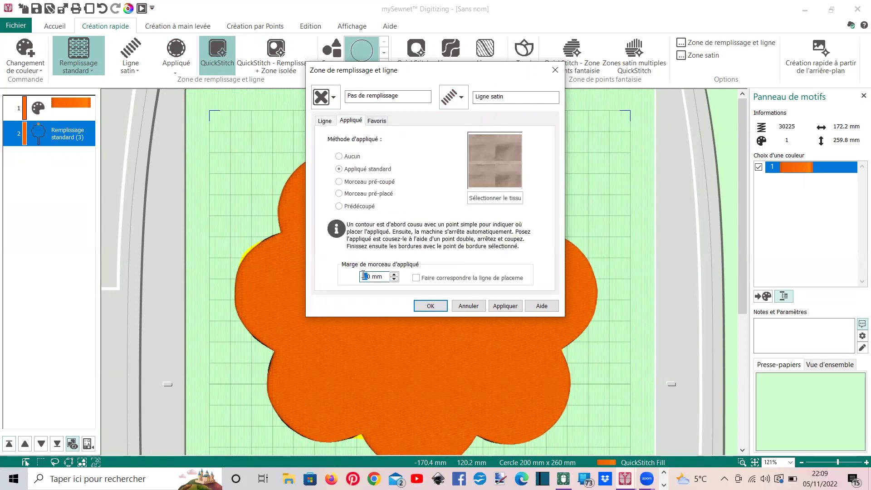
{"action": "type", "text": "0"}
{"action": "key", "text": "Return"}
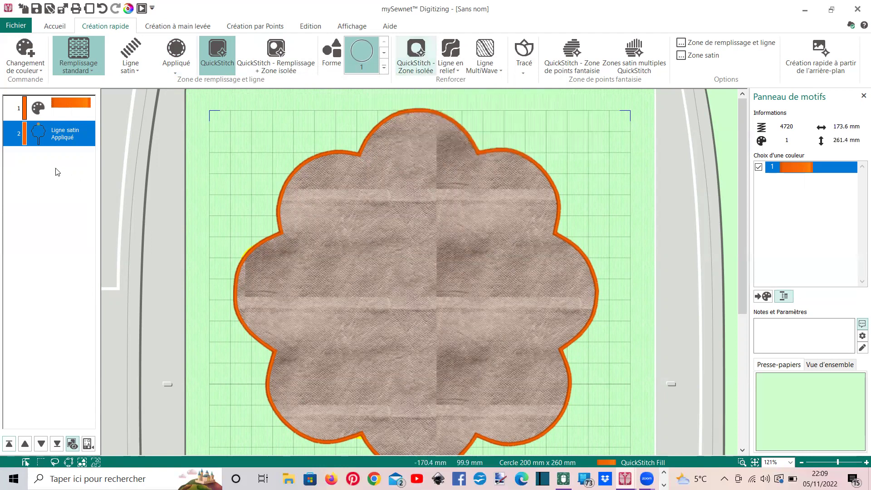
Insert a colour change to green thread 2211 Nile after the flower appliqué.
{"action": "left_click", "coordinate": [66, 135]}
{"action": "right_click", "coordinate": [66, 134]}
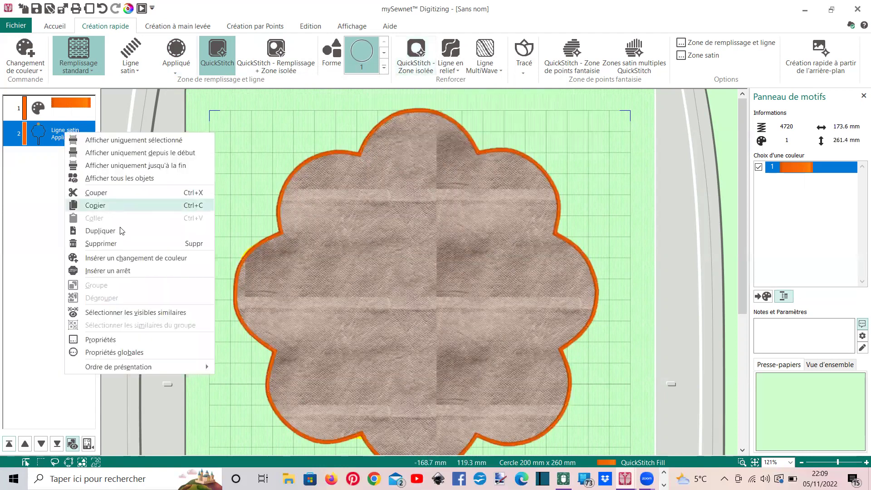
{"action": "left_click", "coordinate": [132, 258]}
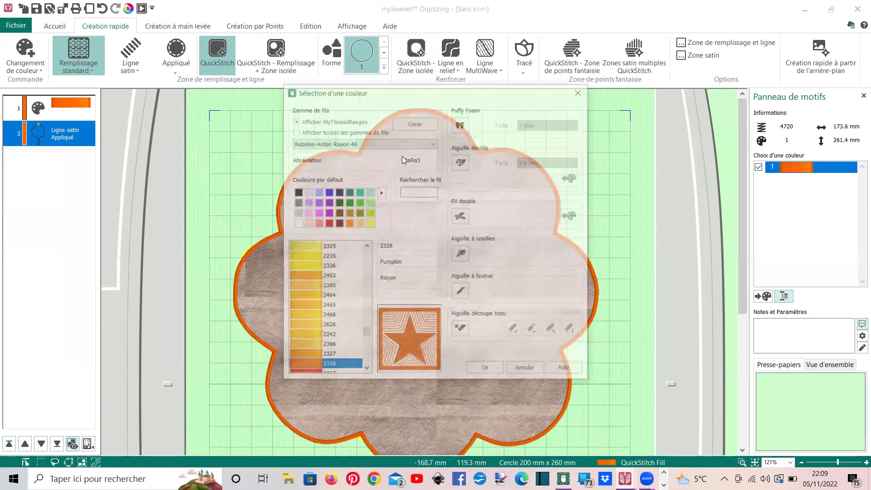
{"action": "left_click", "coordinate": [369, 203]}
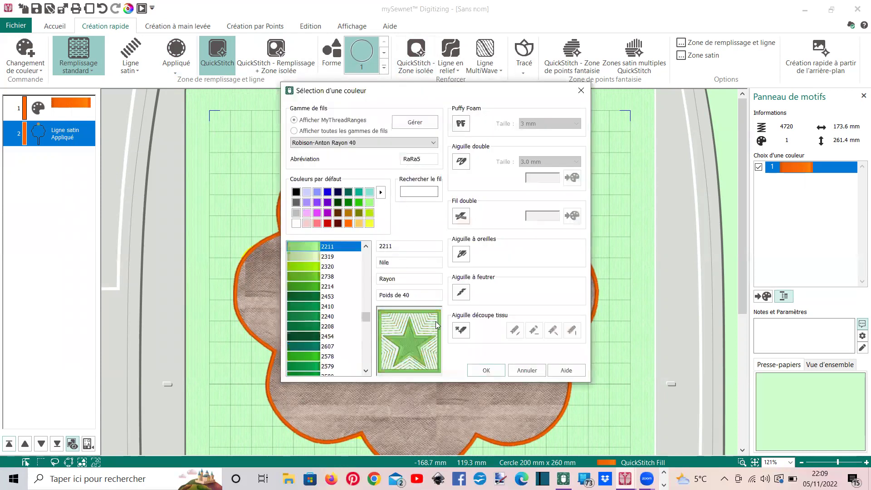
{"action": "left_click", "coordinate": [471, 365]}
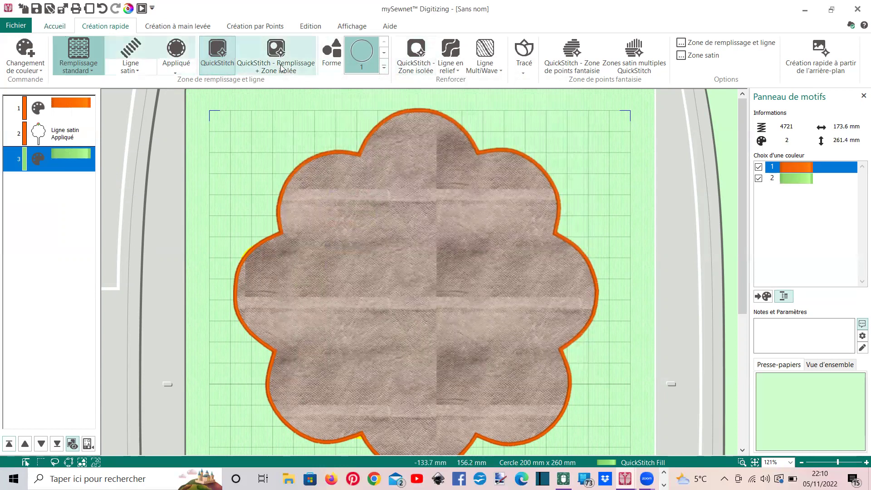
Cut a QuickStitch hole in the flower appliqué from the red centre, using colour tolerance 10 and a low number of points.
{"action": "left_click", "coordinate": [49, 133]}
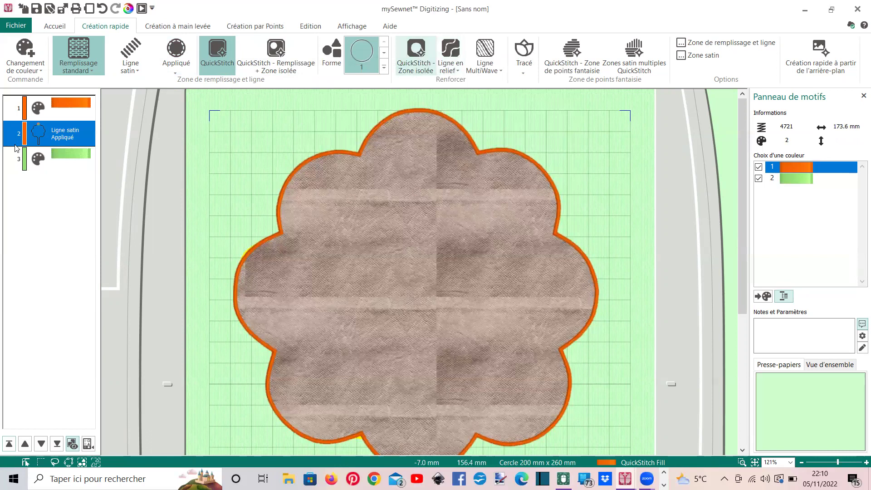
{"action": "left_click", "coordinate": [416, 55]}
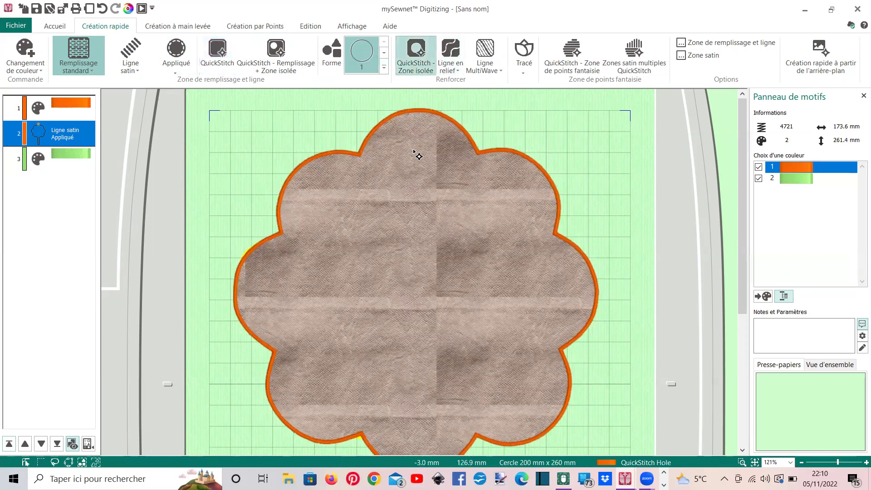
{"action": "left_click", "coordinate": [346, 29]}
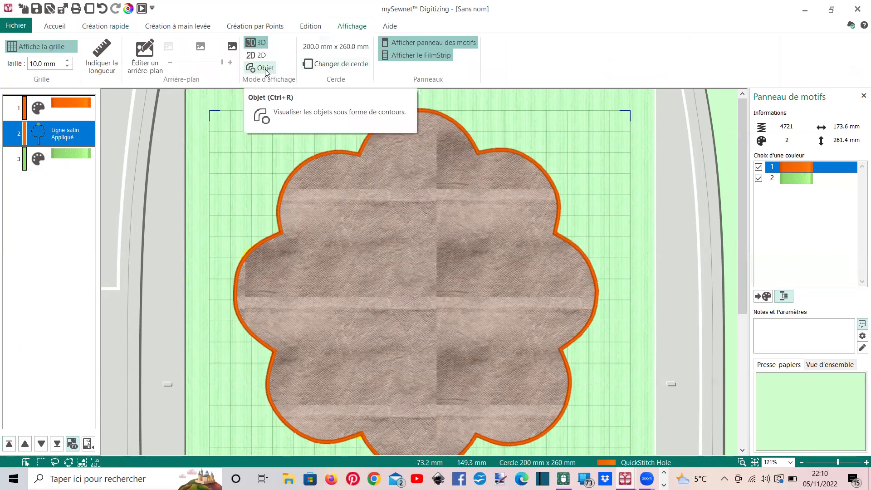
{"action": "left_click", "coordinate": [266, 69]}
{"action": "left_click", "coordinate": [374, 238]}
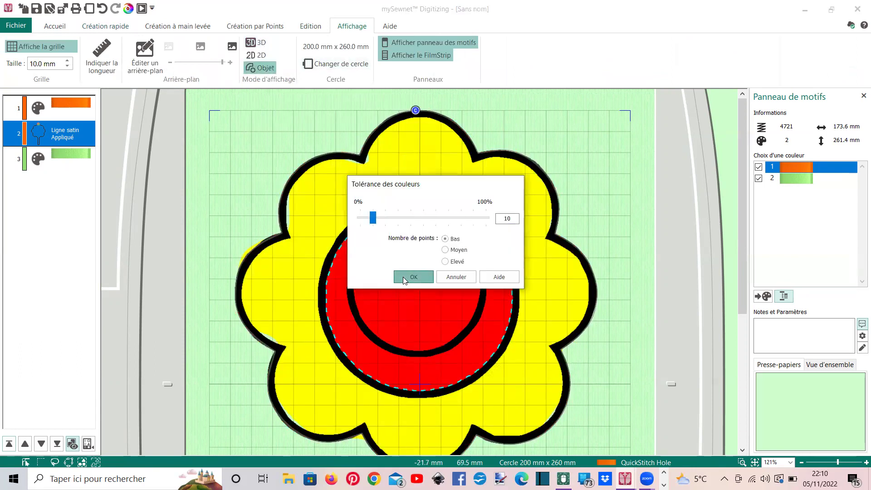
{"action": "left_click", "coordinate": [404, 277]}
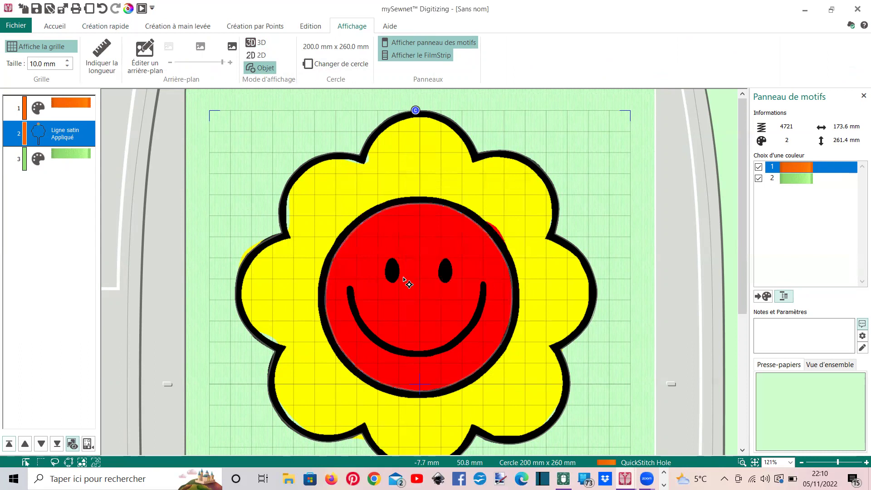
{"action": "left_click", "coordinate": [257, 43]}
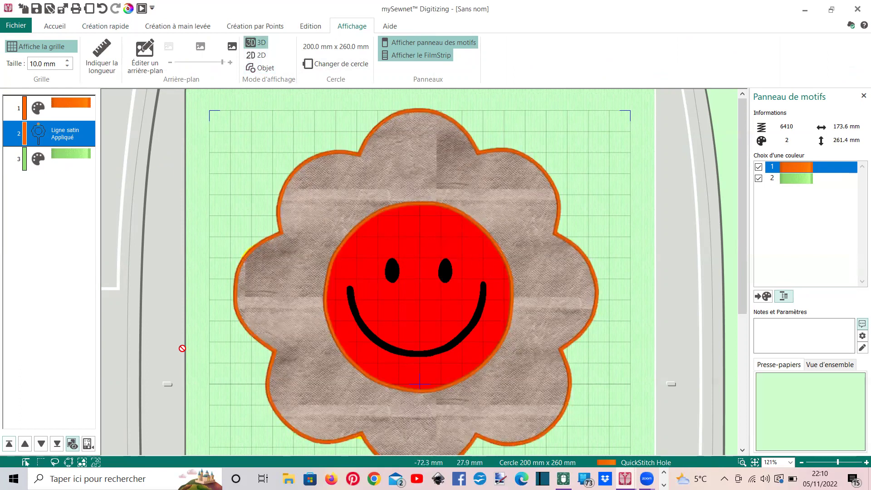
{"action": "left_click", "coordinate": [60, 154]}
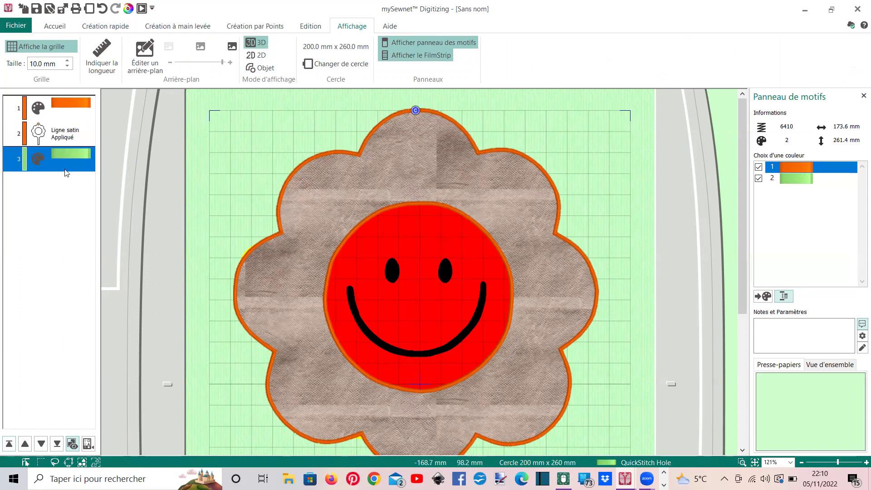
{"action": "left_click", "coordinate": [93, 27]}
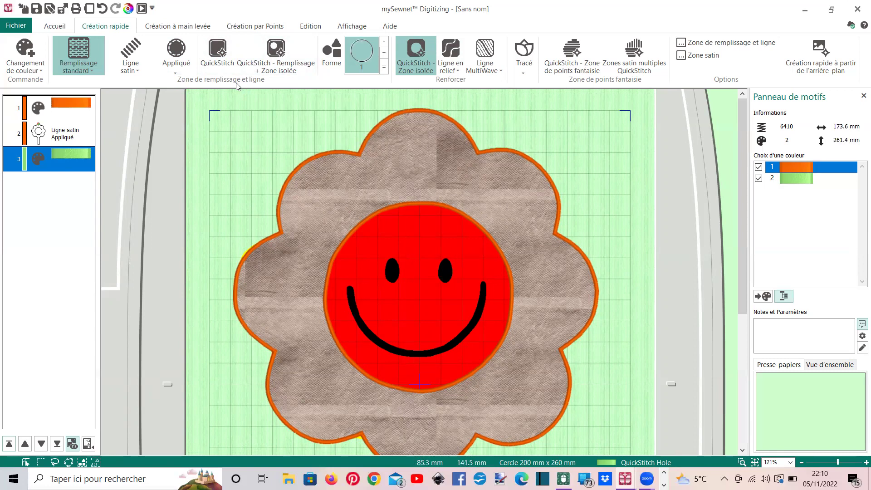
{"action": "left_click", "coordinate": [222, 48]}
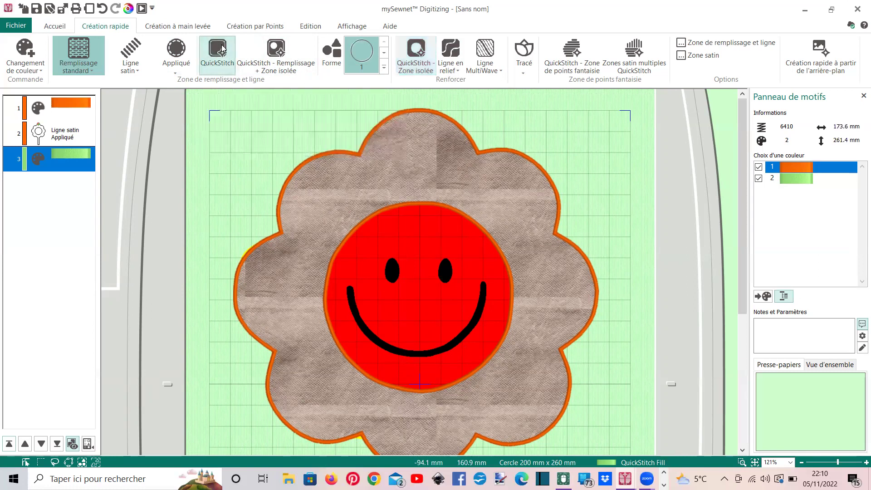
{"action": "left_click", "coordinate": [386, 223]}
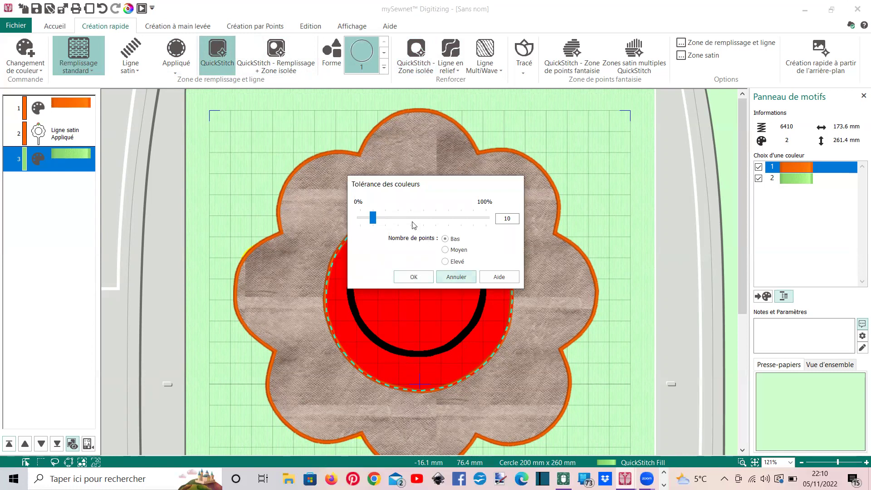
{"action": "left_click_drag", "start_coordinate": [389, 189], "coordinate": [582, 196]}
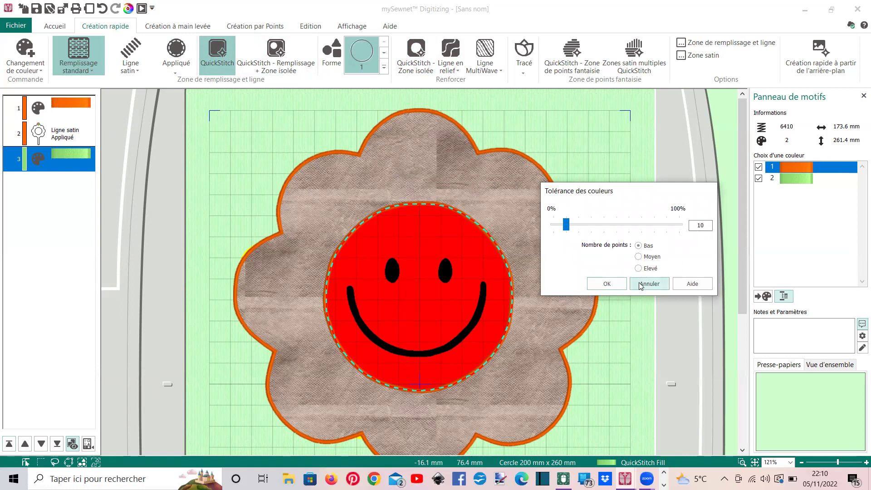
{"action": "left_click", "coordinate": [641, 284]}
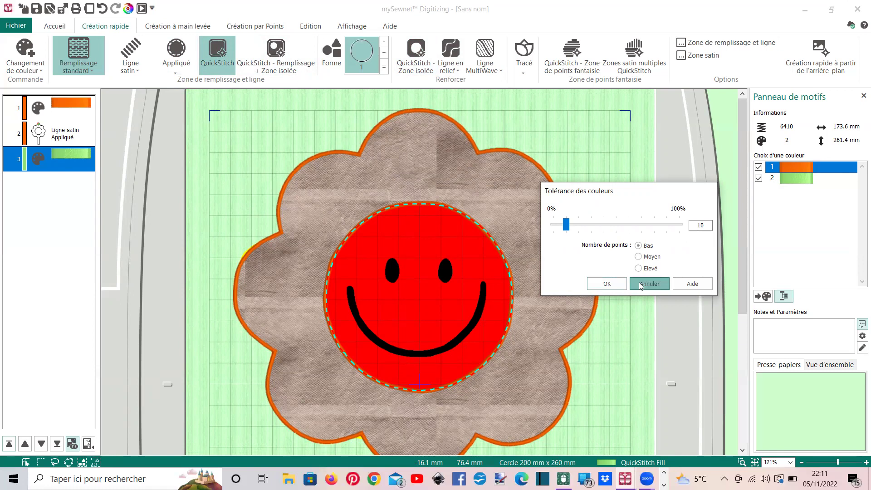
Change the green colour change after the flower appliqué to black-blue thread 2215 Navy.
{"action": "right_click", "coordinate": [73, 168]}
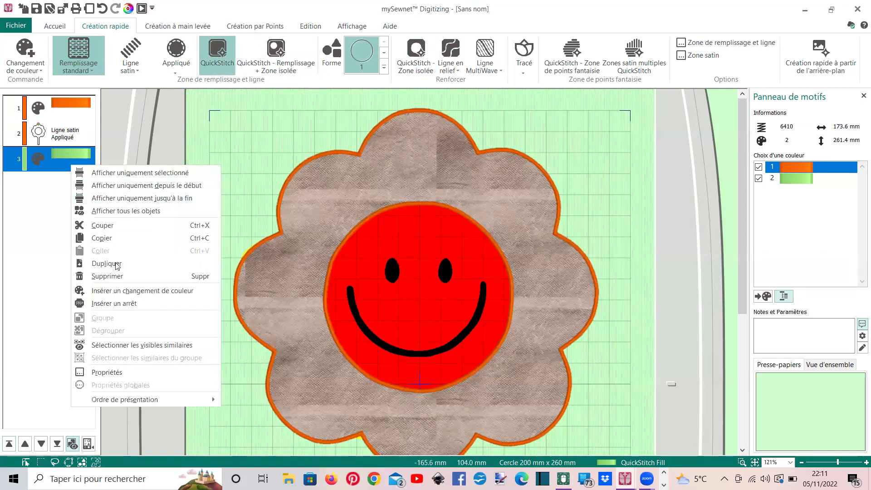
{"action": "left_click", "coordinate": [328, 312]}
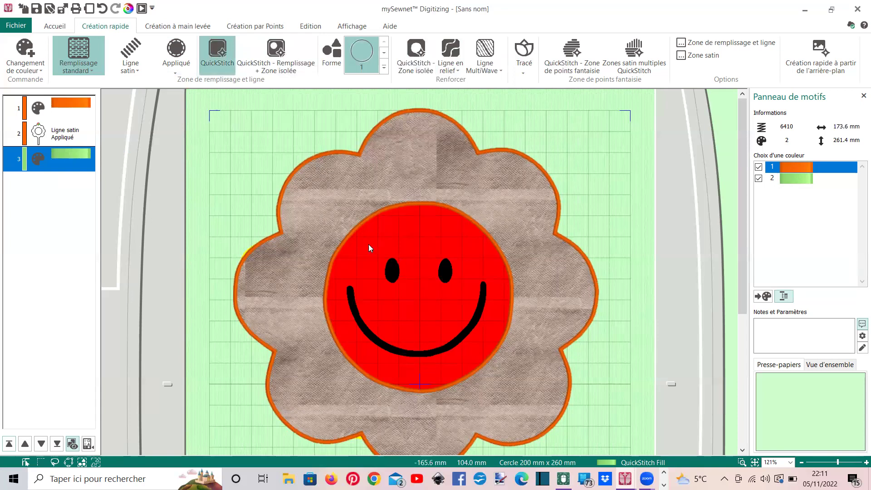
{"action": "left_click", "coordinate": [296, 192]}
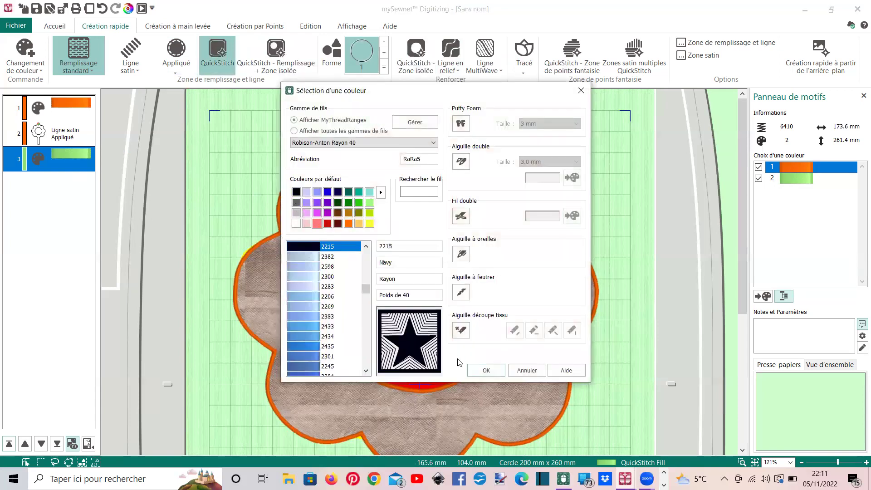
{"action": "left_click", "coordinate": [485, 370]}
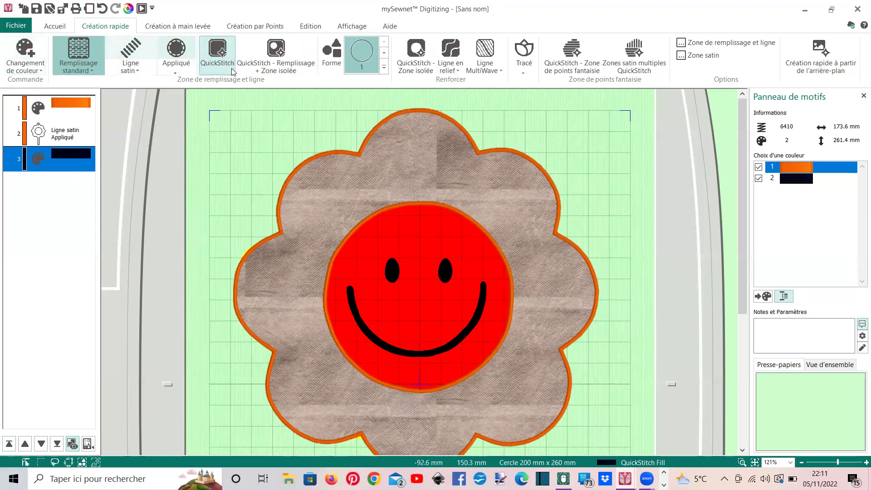
Create QuickStitch fills with automatic holes from the face's two black eyes and its smile.
{"action": "left_click", "coordinate": [276, 55]}
{"action": "left_click", "coordinate": [390, 271]}
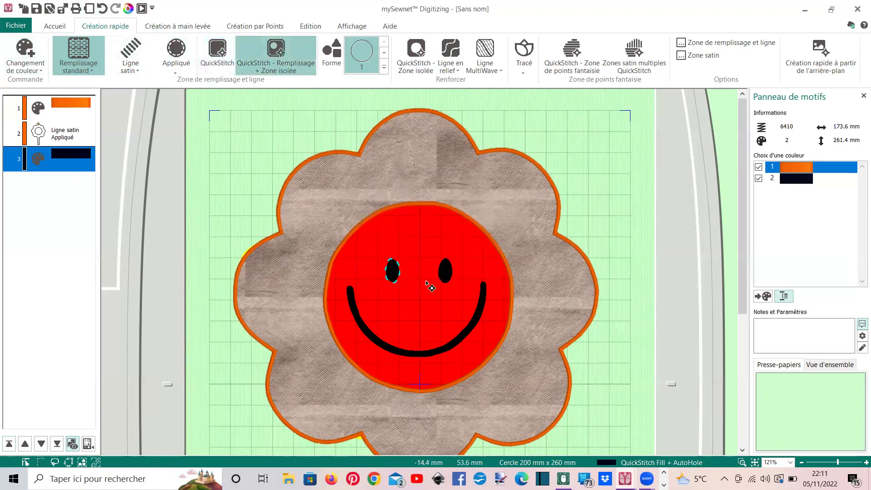
{"action": "left_click", "coordinate": [423, 358]}
{"action": "left_click", "coordinate": [420, 356]}
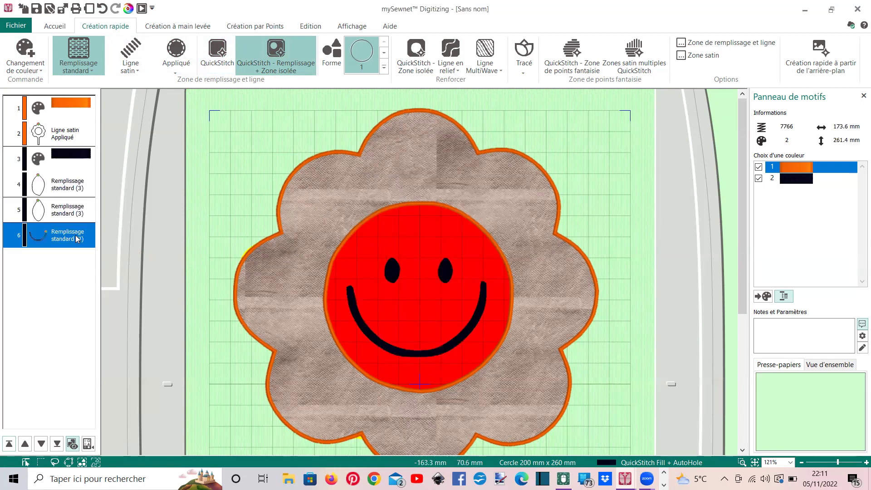
Insert a colour change to light green thread after the smile's fill.
{"action": "right_click", "coordinate": [75, 235]}
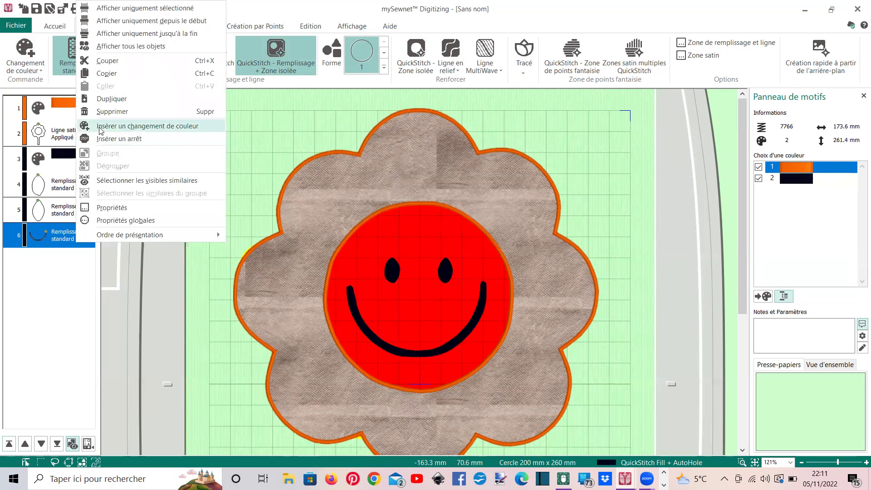
{"action": "left_click", "coordinate": [101, 128]}
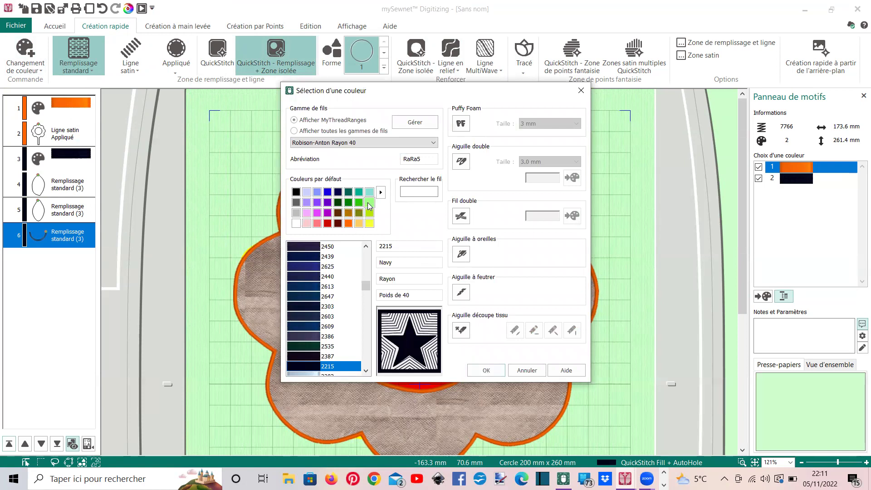
{"action": "left_click", "coordinate": [369, 206]}
{"action": "left_click", "coordinate": [485, 370]}
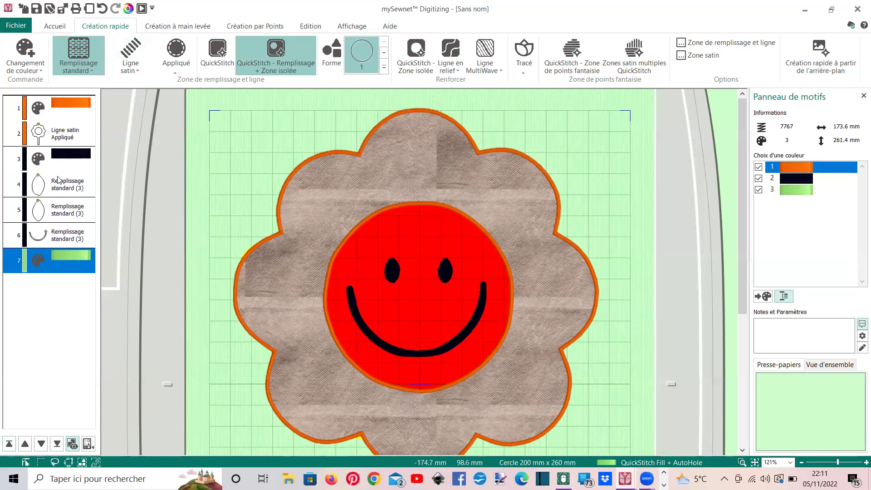
Try to create a QuickStitch fill with automatic holes from the red centre, leaving out the eyes and smile.
{"action": "left_click", "coordinate": [212, 54]}
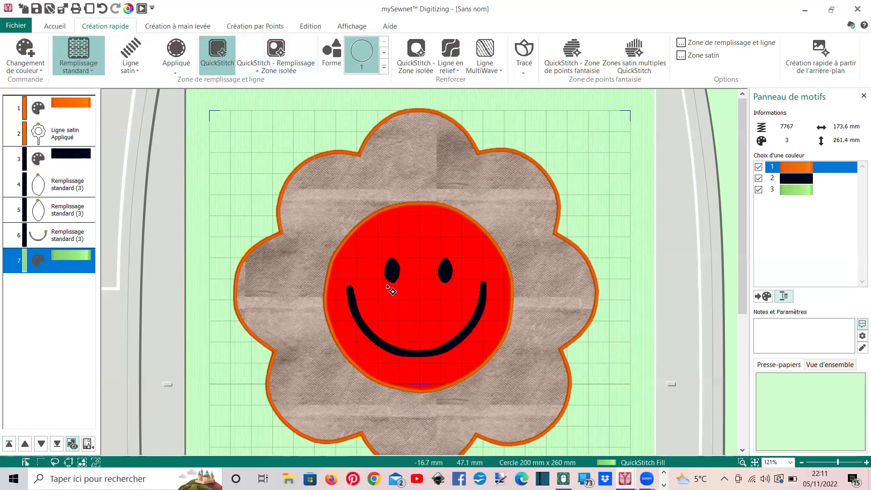
{"action": "left_click", "coordinate": [271, 54]}
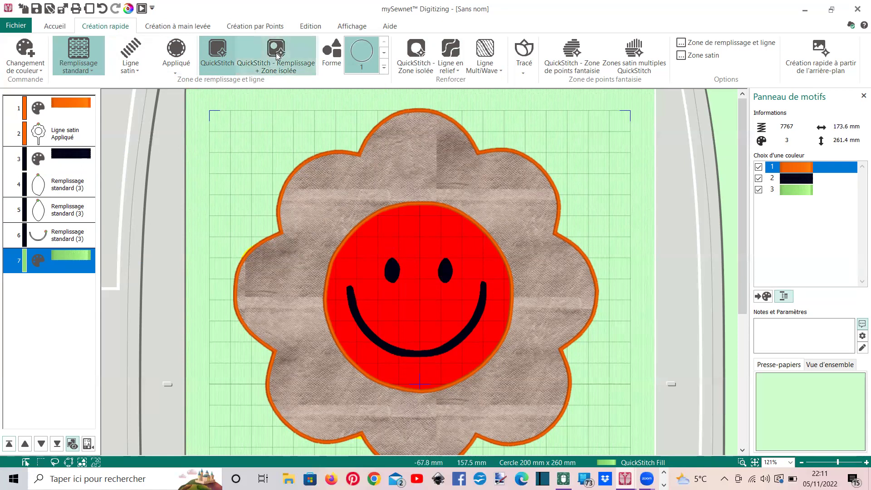
{"action": "left_click", "coordinate": [416, 229]}
{"action": "key", "text": "Return"}
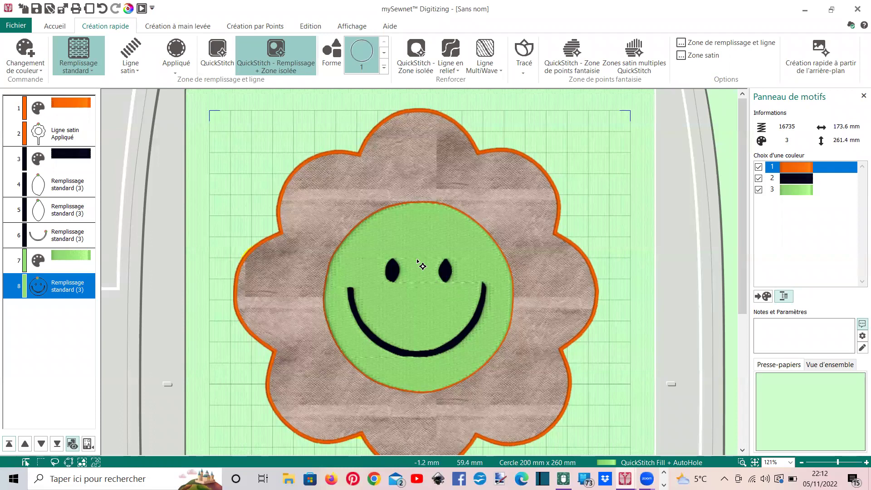
Make the green face fill a standard appliqué using the yellow, green and blue patterned fabric.
{"action": "key", "text": "Escape"}
{"action": "double_click", "coordinate": [456, 313]}
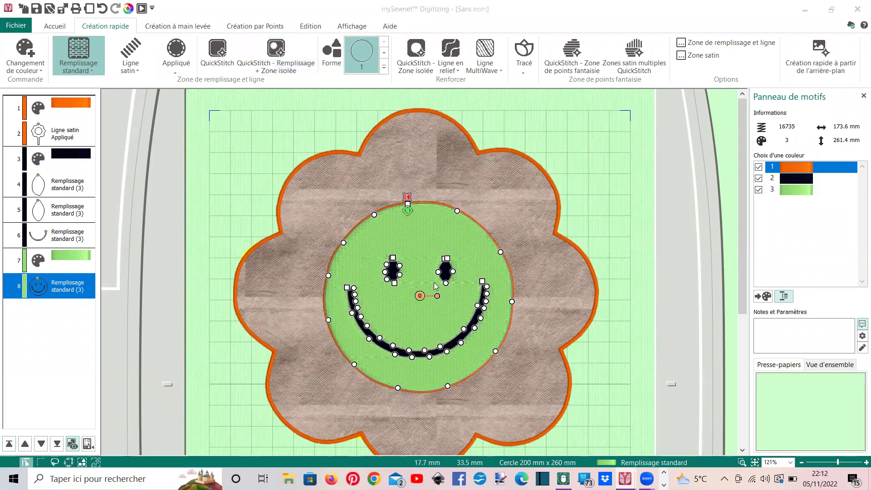
{"action": "left_click", "coordinate": [358, 121]}
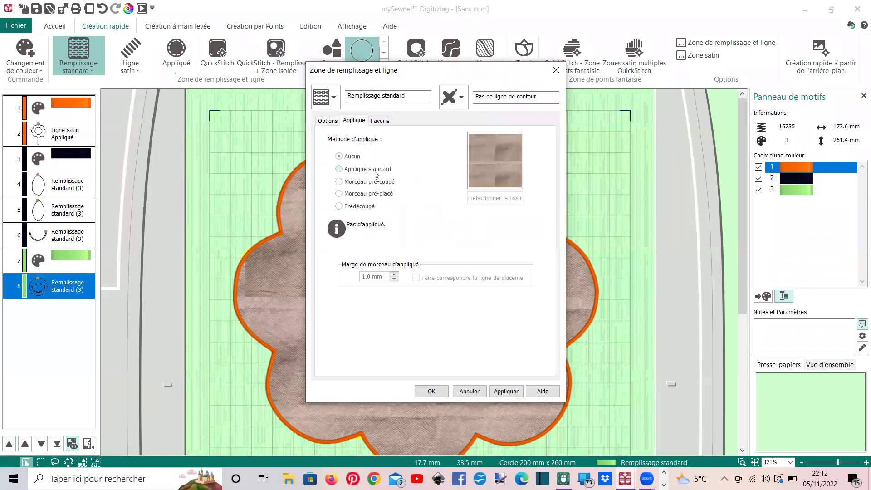
{"action": "left_click", "coordinate": [373, 169]}
{"action": "left_click", "coordinate": [487, 198]}
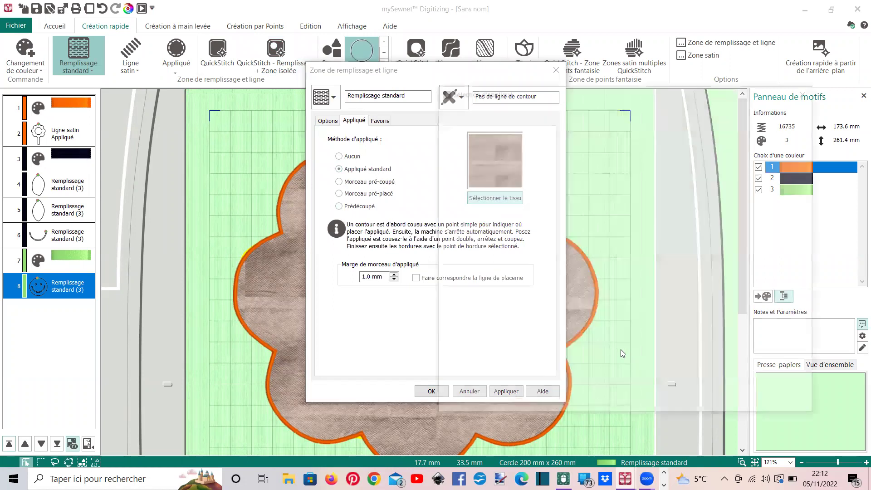
{"action": "left_click", "coordinate": [734, 373]}
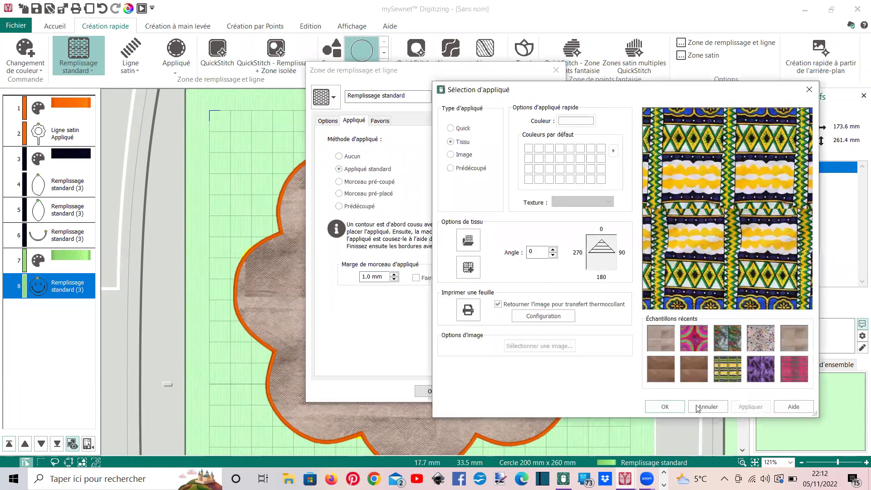
{"action": "left_click", "coordinate": [663, 407]}
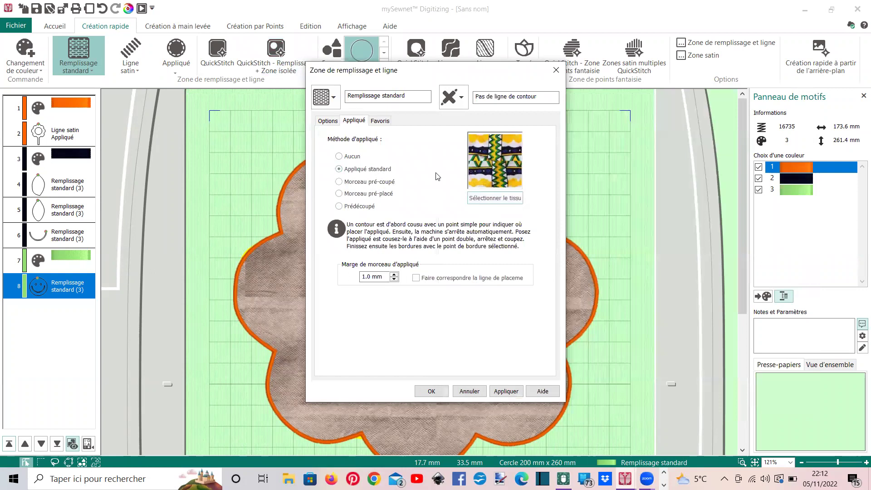
Set the face appliqué to no fill with a single-stitch outline and apply its properties.
{"action": "left_click", "coordinate": [334, 97]}
{"action": "left_click", "coordinate": [335, 117]}
{"action": "left_click", "coordinate": [454, 96]}
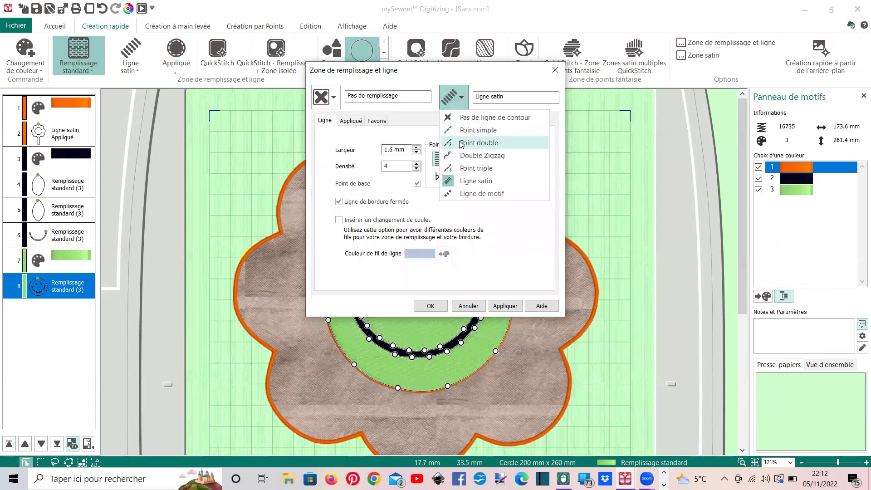
{"action": "left_click", "coordinate": [490, 125]}
{"action": "left_click", "coordinate": [443, 306]}
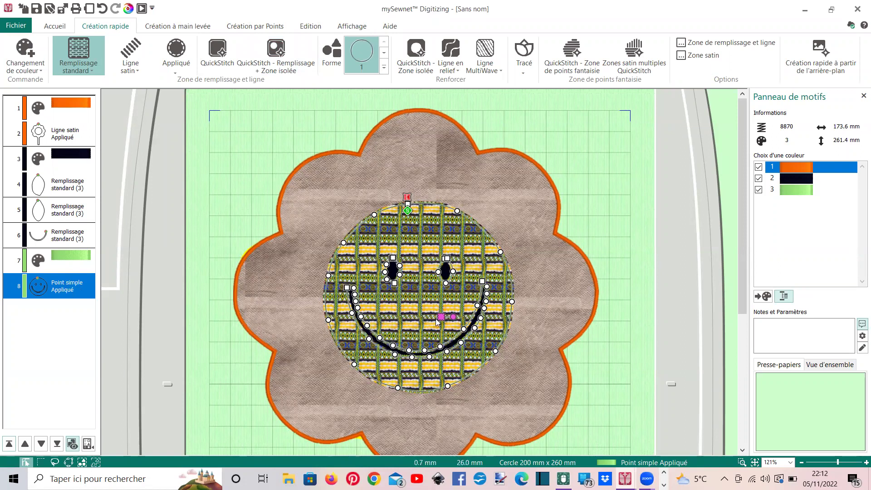
Examine the appliqué's cut-outs around the eyes and smile, and delete the patterned face appliqué.
{"action": "scroll", "coordinate": [478, 296], "scroll_direction": "up", "scroll_amount": 2}
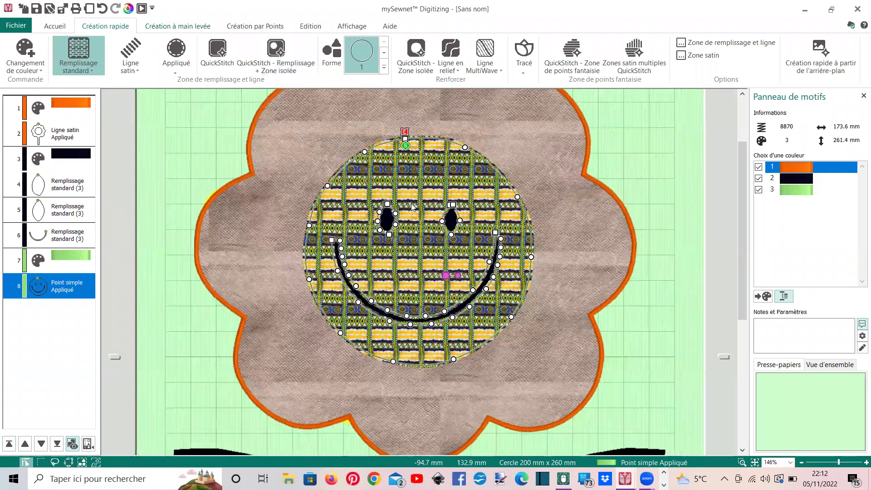
{"action": "left_click", "coordinate": [499, 269]}
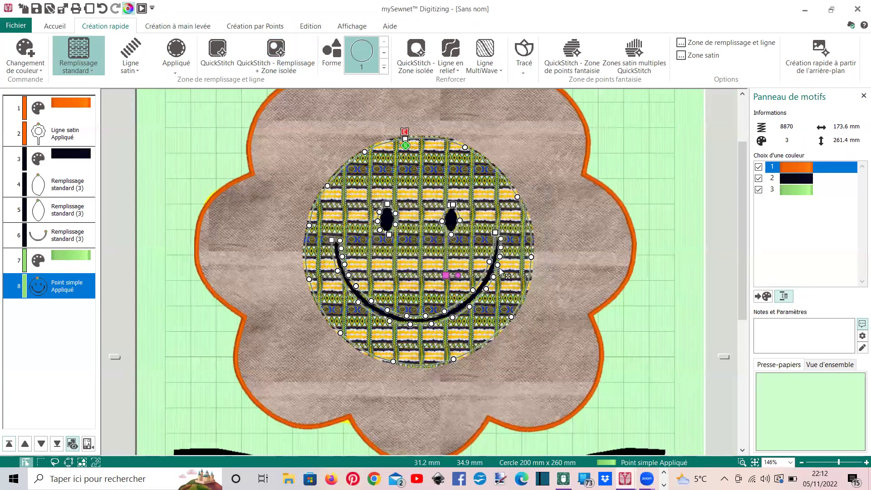
{"action": "scroll", "coordinate": [316, 247], "scroll_direction": "up", "scroll_amount": 5}
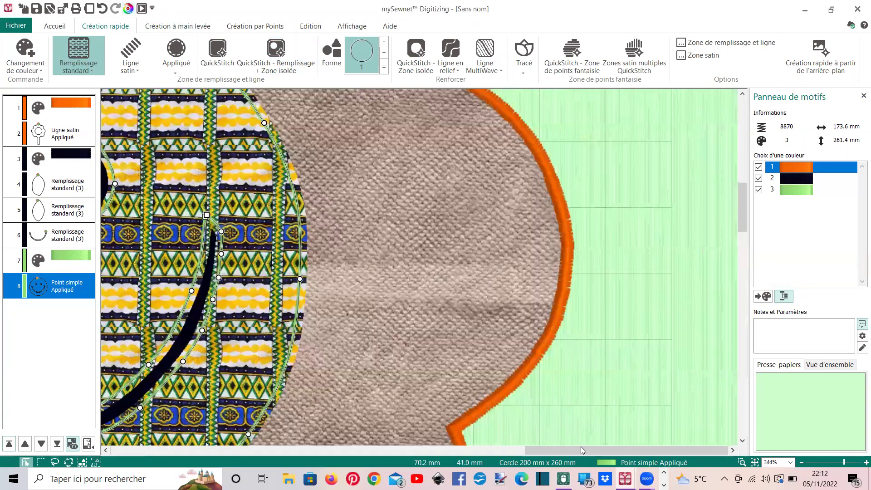
{"action": "scroll", "coordinate": [580, 448], "scroll_direction": "up", "scroll_amount": 3}
{"action": "scroll", "coordinate": [439, 250], "scroll_direction": "left", "scroll_amount": 5}
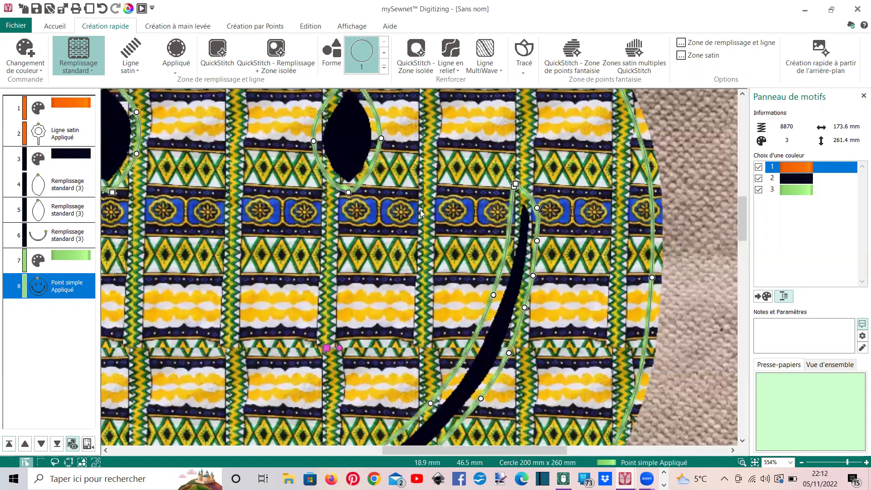
{"action": "scroll", "coordinate": [379, 271], "scroll_direction": "down", "scroll_amount": 1}
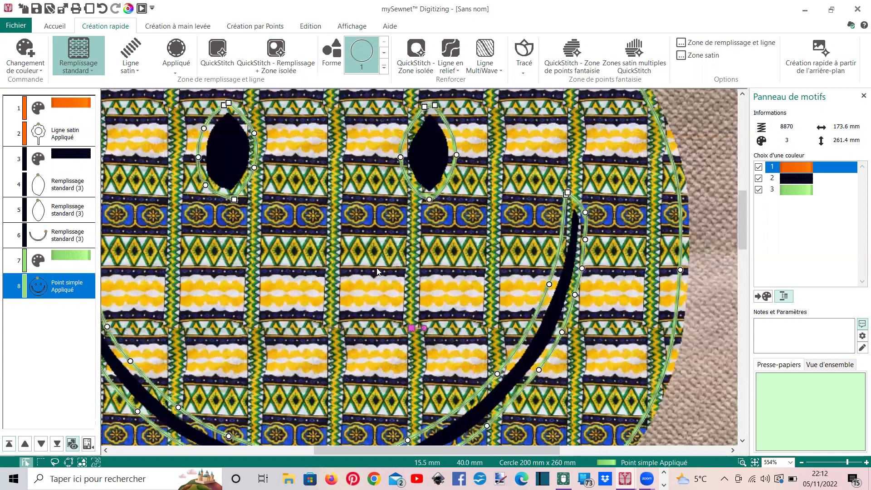
{"action": "scroll", "coordinate": [361, 251], "scroll_direction": "down", "scroll_amount": 8}
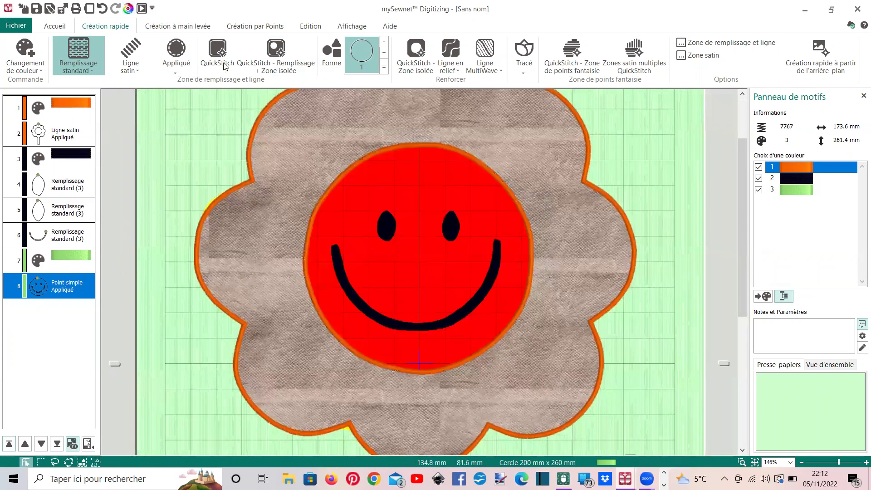
{"action": "key", "text": "Delete"}
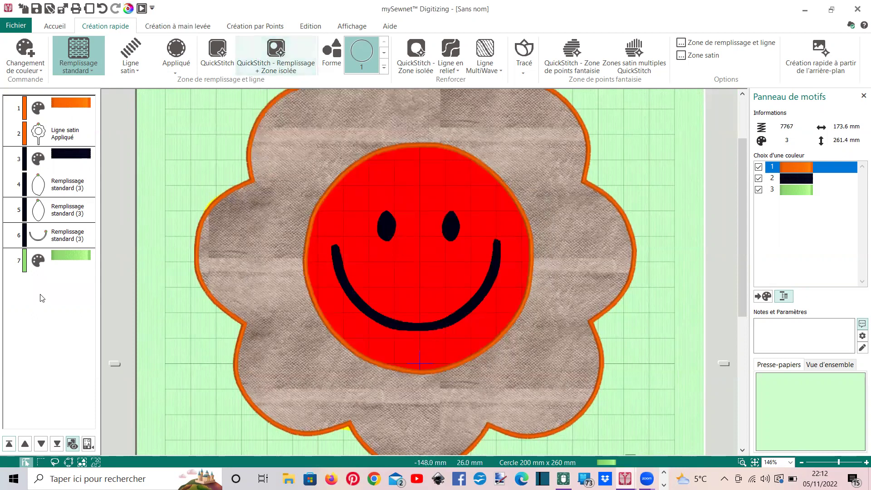
Create a QuickStitch fill of the whole red centre after the green colour change, using colour tolerance 10 and a low number of points.
{"action": "left_click", "coordinate": [67, 253]}
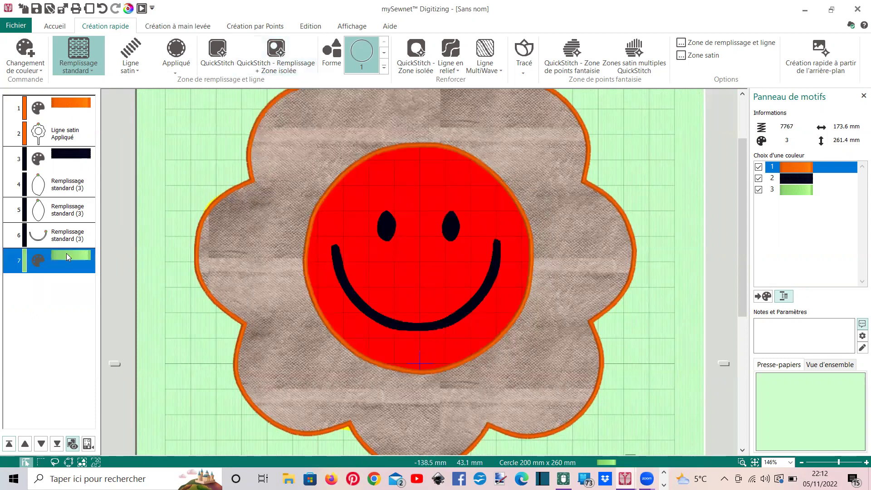
{"action": "left_click", "coordinate": [217, 51]}
{"action": "left_click", "coordinate": [355, 205]}
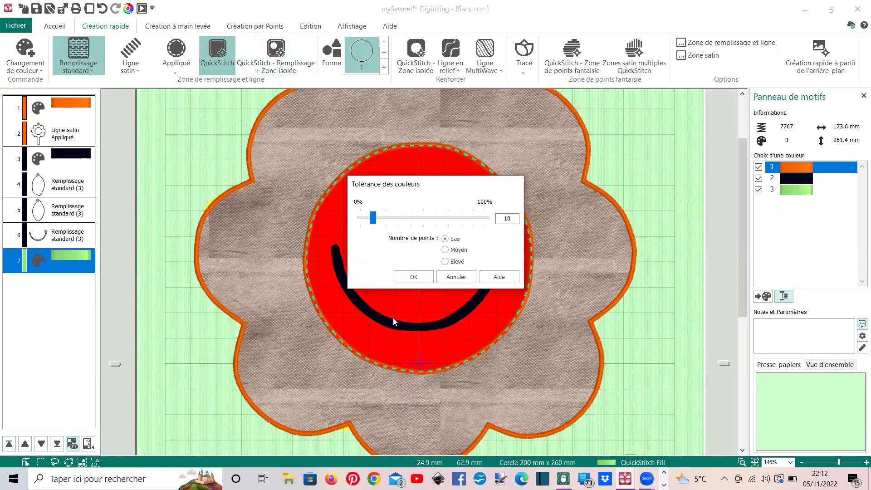
{"action": "left_click", "coordinate": [416, 278]}
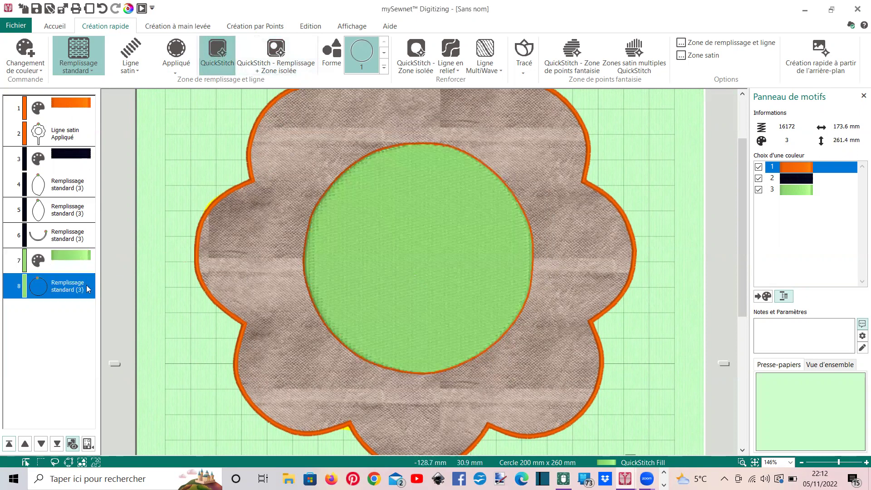
Change the green centre circle to no fill with a single-stitch outline.
{"action": "right_click", "coordinate": [79, 285]}
{"action": "left_click", "coordinate": [115, 250]}
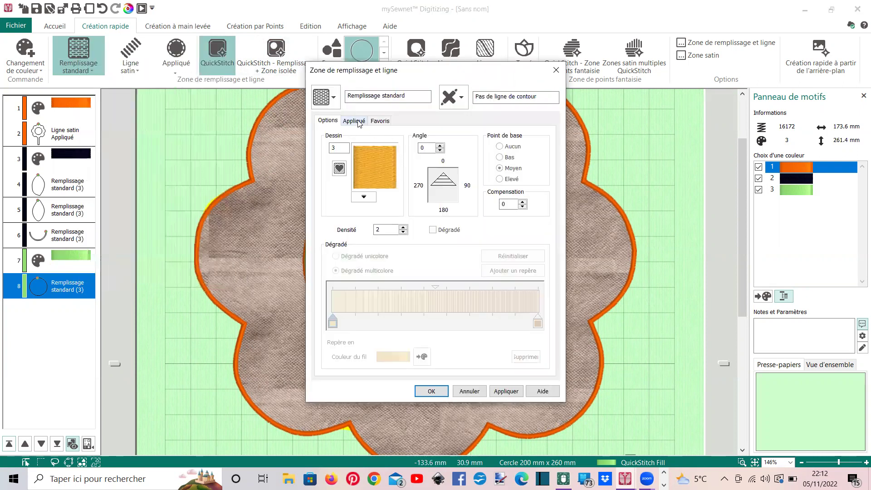
{"action": "left_click", "coordinate": [326, 96]}
{"action": "left_click", "coordinate": [326, 96]}
{"action": "left_click", "coordinate": [463, 100]}
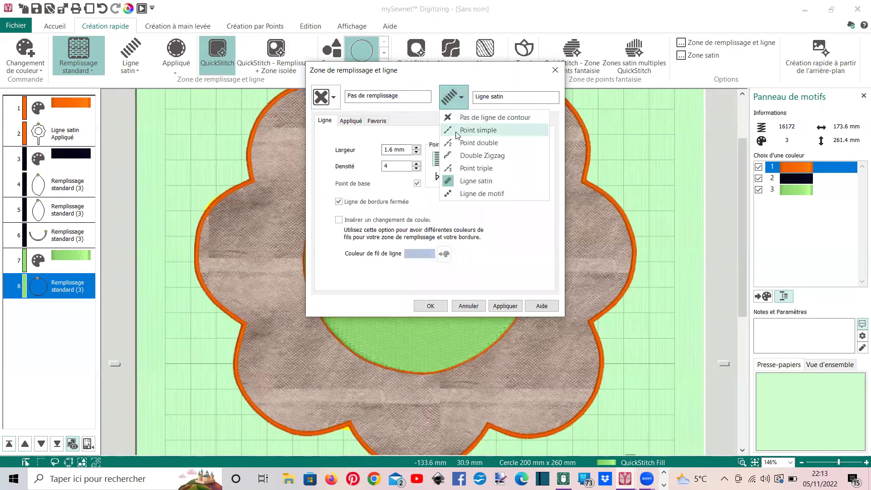
{"action": "left_click", "coordinate": [457, 136]}
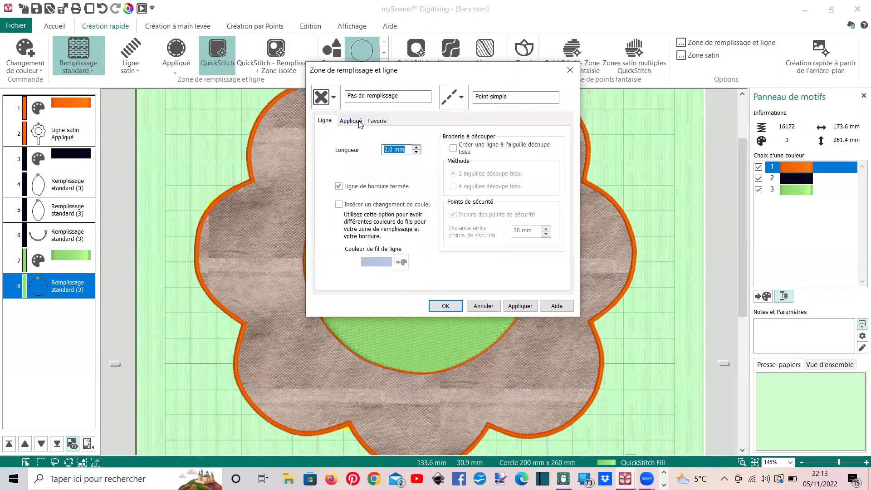
Make the centre circle a standard appliqué with a 0.2 mm piece margin and the brown woven fabric.
{"action": "left_click", "coordinate": [351, 120]}
{"action": "left_click", "coordinate": [366, 170]}
{"action": "left_click_drag", "start_coordinate": [371, 278], "coordinate": [354, 282]}
{"action": "type", "text": "0.2"}
{"action": "left_click", "coordinate": [495, 198]}
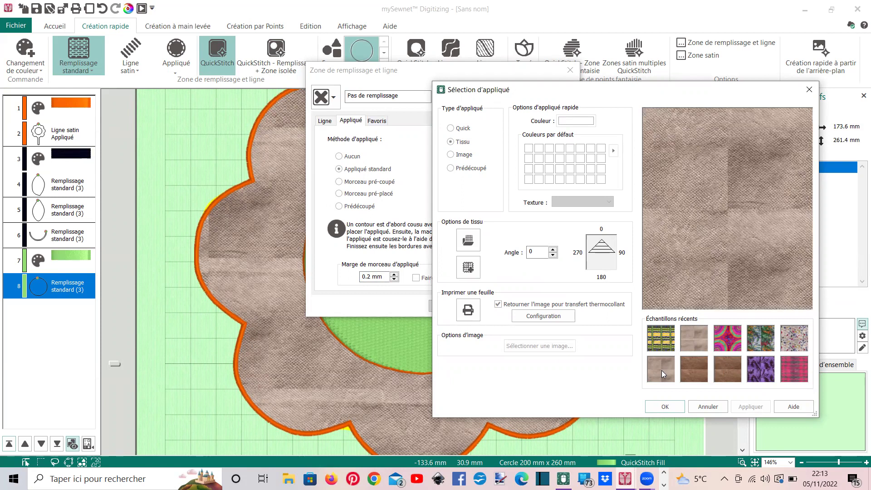
{"action": "left_click", "coordinate": [699, 370]}
{"action": "left_click", "coordinate": [665, 407]}
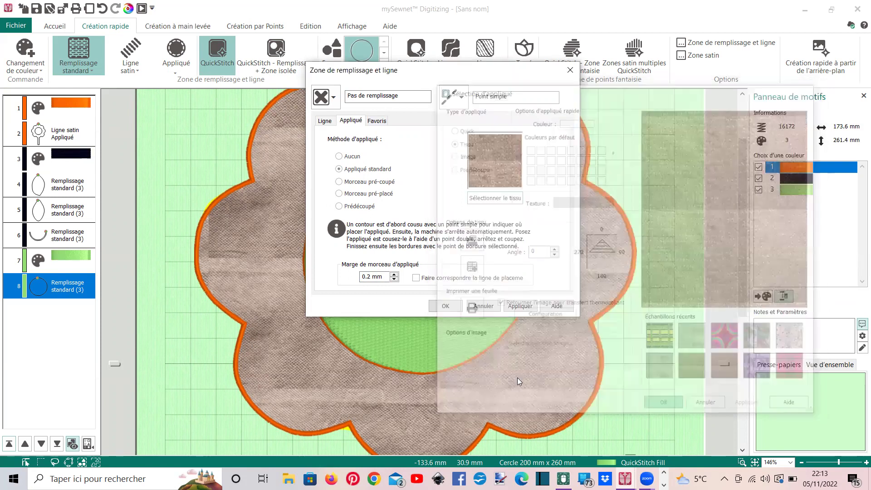
{"action": "left_click", "coordinate": [439, 304]}
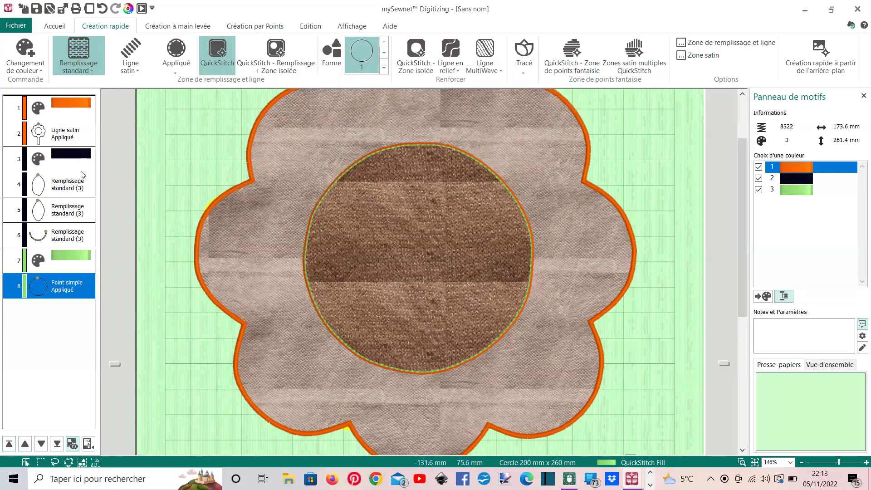
Move the navy colour change together with both eyes and the smile to the end of the stitch order.
{"action": "left_click", "coordinate": [69, 158]}
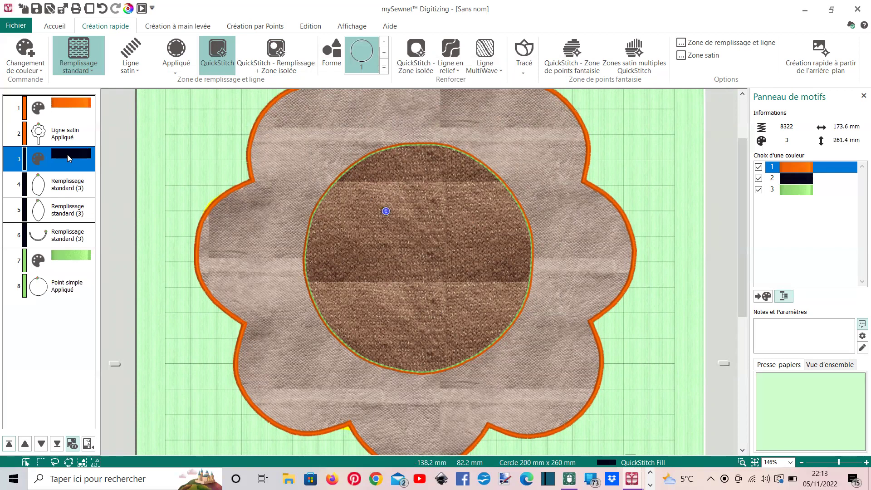
{"action": "left_click", "coordinate": [67, 239], "text": "shift"}
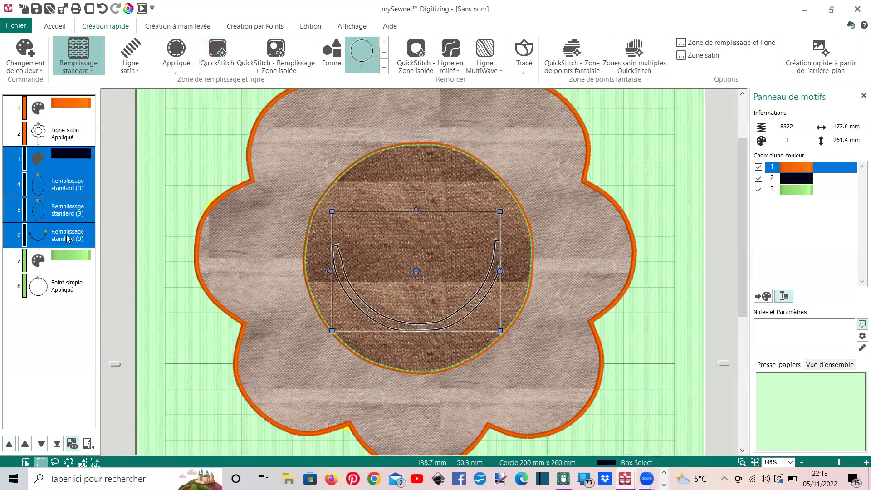
{"action": "left_click", "coordinate": [56, 443]}
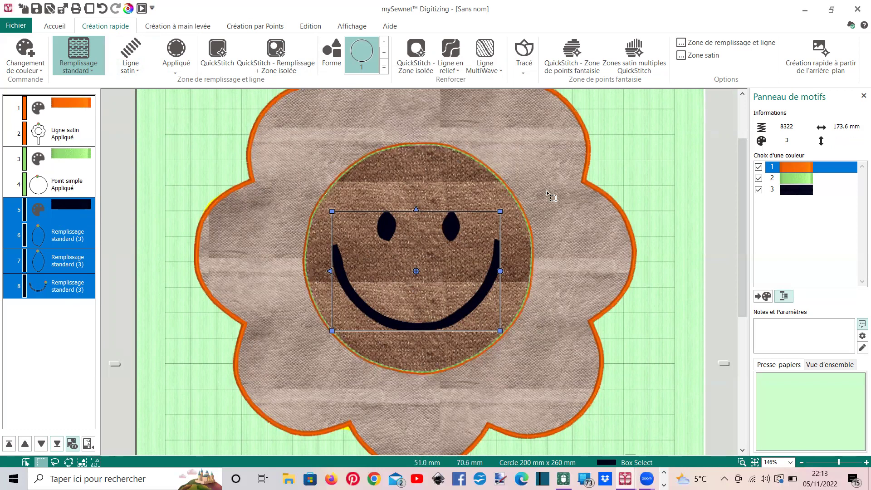
{"action": "scroll", "coordinate": [406, 153], "scroll_direction": "up", "scroll_amount": 3}
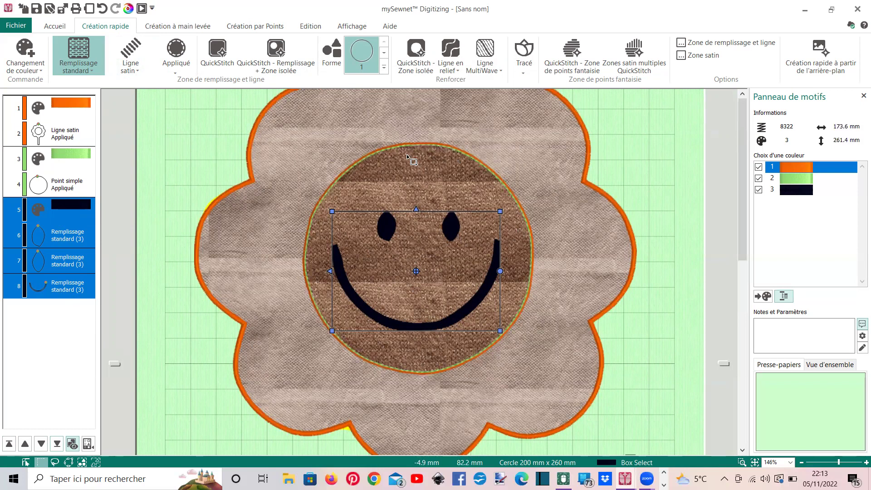
{"action": "scroll", "coordinate": [406, 154], "scroll_direction": "up", "scroll_amount": 3}
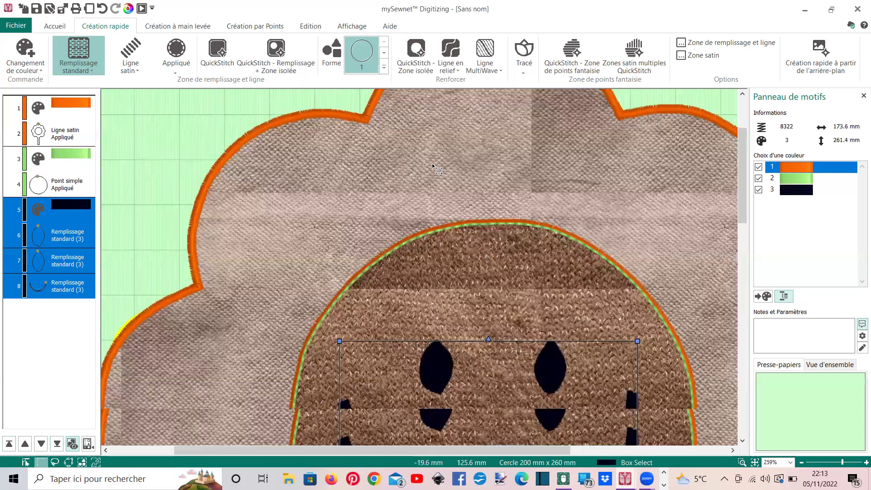
{"action": "scroll", "coordinate": [426, 169], "scroll_direction": "down", "scroll_amount": 2}
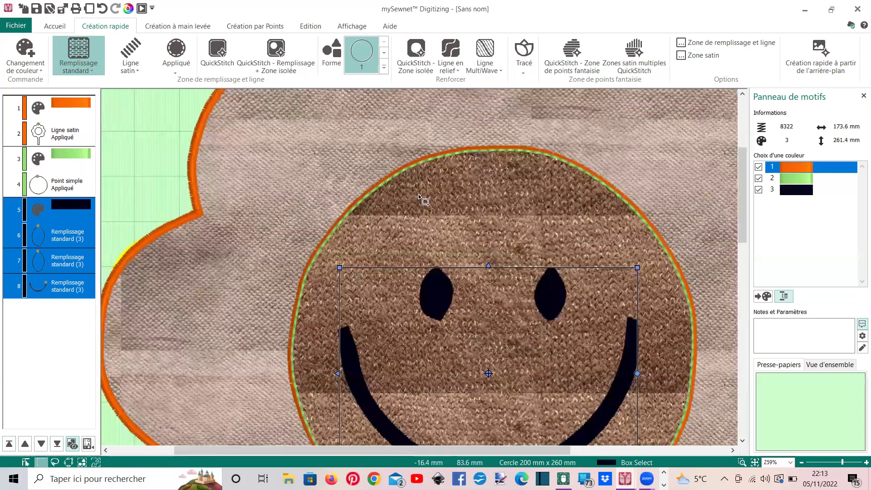
Move the green colour change and the centre circle appliqué to the start of the stitch order.
{"action": "left_click", "coordinate": [63, 187]}
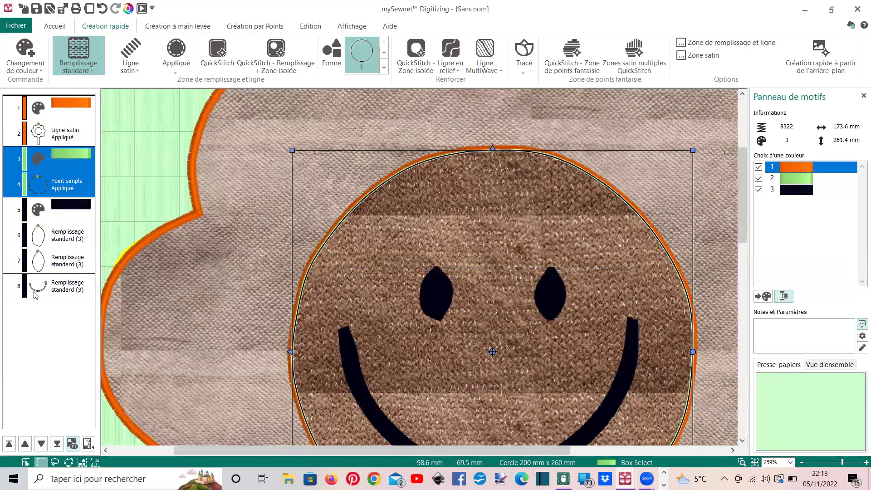
{"action": "left_click", "coordinate": [10, 443]}
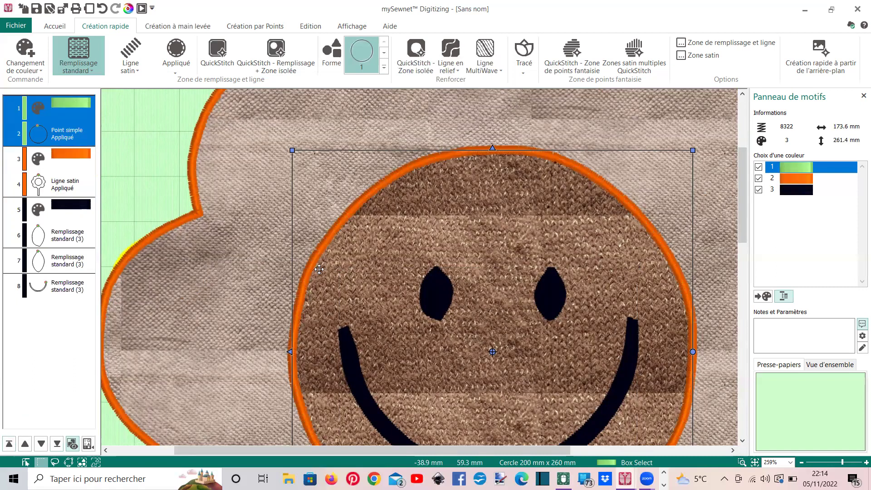
{"action": "scroll", "coordinate": [318, 269], "scroll_direction": "down", "scroll_amount": 2}
{"action": "scroll", "coordinate": [319, 268], "scroll_direction": "down", "scroll_amount": 1}
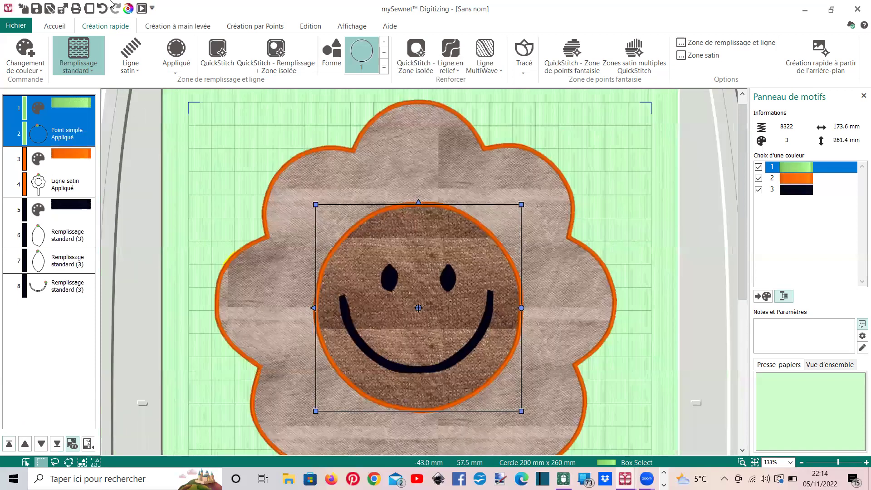
Try to play the design's stitch-out, and resize the whole design to fit the 200 mm x 260 mm hoop.
{"action": "left_click", "coordinate": [142, 11]}
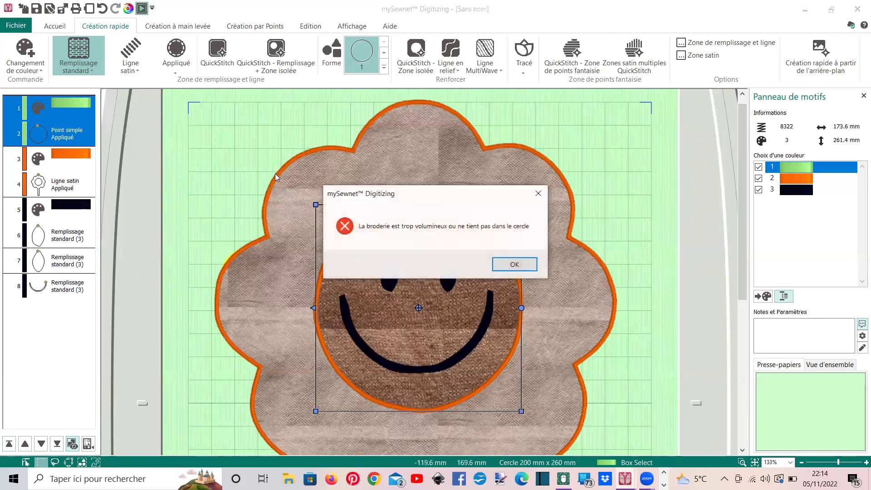
{"action": "left_click", "coordinate": [515, 266]}
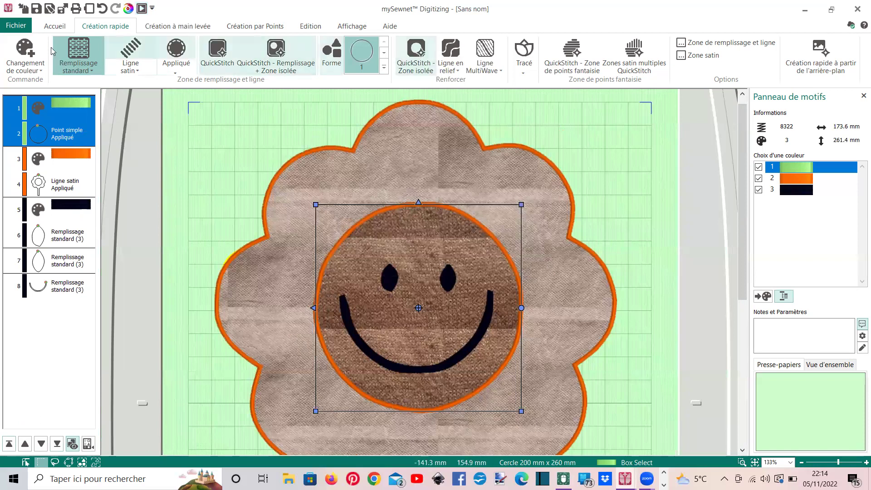
{"action": "left_click", "coordinate": [48, 30]}
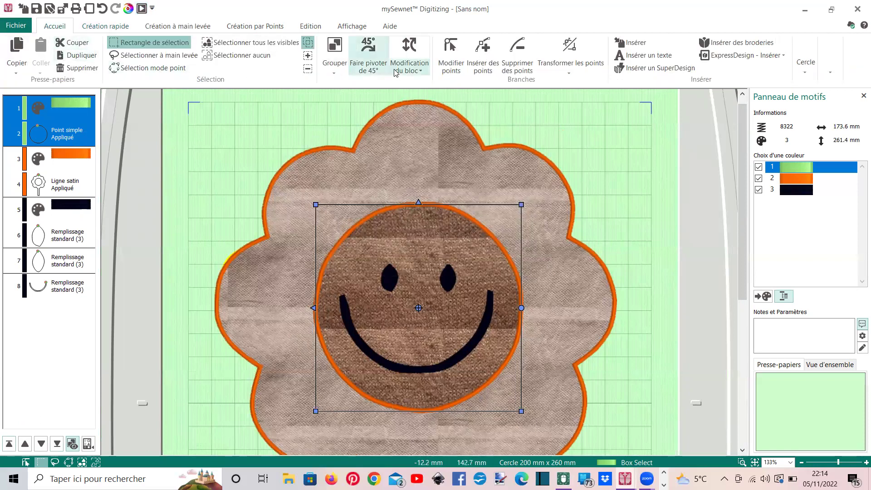
{"action": "left_click", "coordinate": [411, 69]}
{"action": "left_click", "coordinate": [422, 98]}
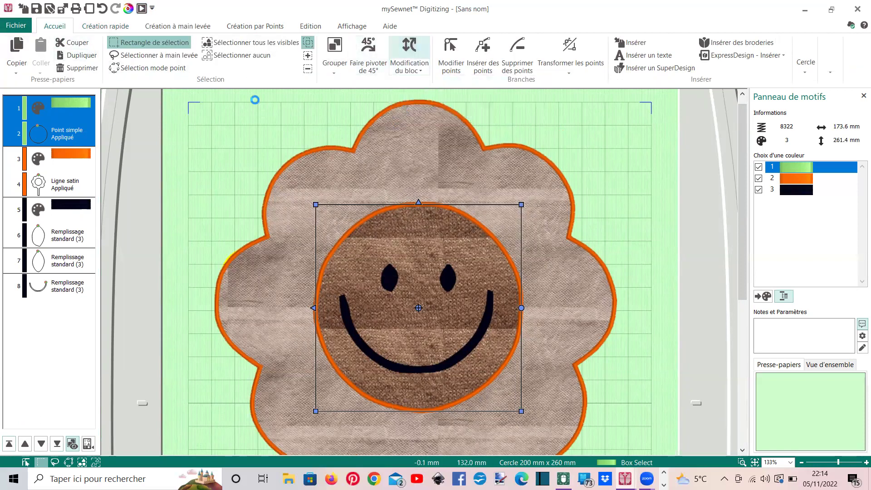
View the design in the realistic preview, and play its stitch-out through the centre and flower appliqués in the design player.
{"action": "left_click", "coordinate": [128, 8]}
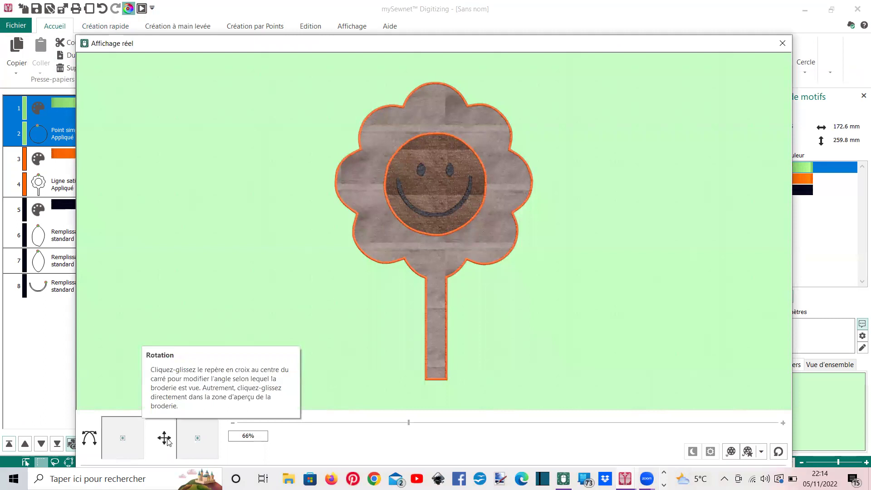
{"action": "left_click", "coordinate": [782, 44]}
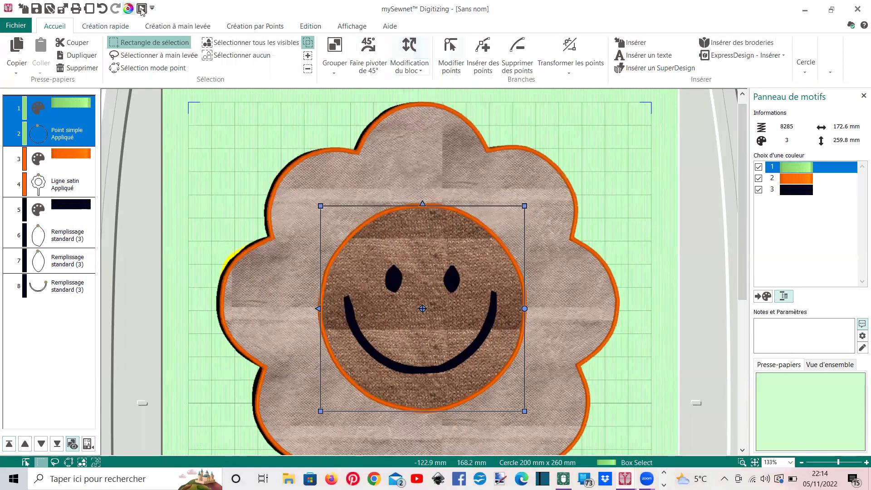
{"action": "left_click", "coordinate": [142, 8]}
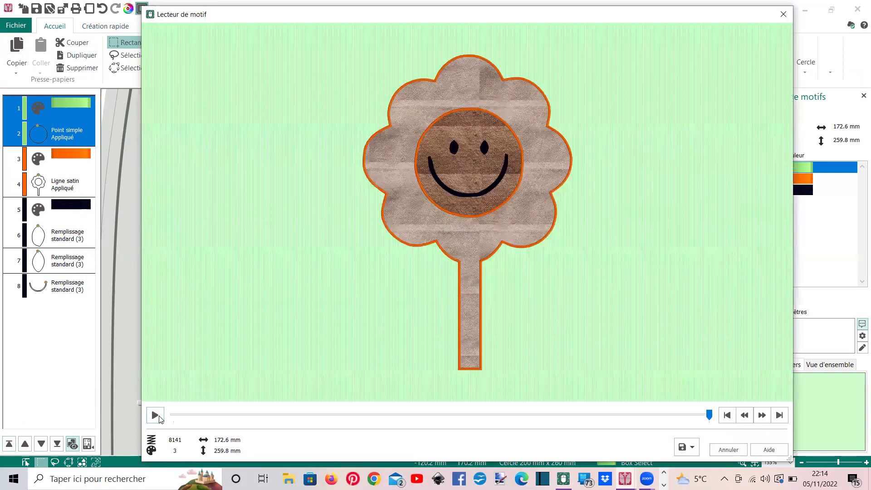
{"action": "left_click", "coordinate": [162, 416]}
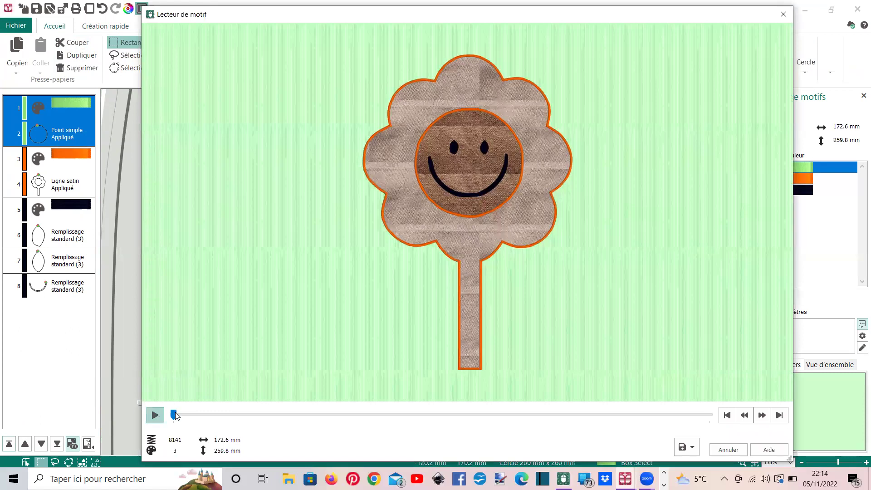
{"action": "left_click", "coordinate": [199, 415]}
{"action": "left_click", "coordinate": [185, 418]}
{"action": "left_click_drag", "start_coordinate": [194, 422], "coordinate": [201, 421]}
{"action": "left_click", "coordinate": [222, 424]}
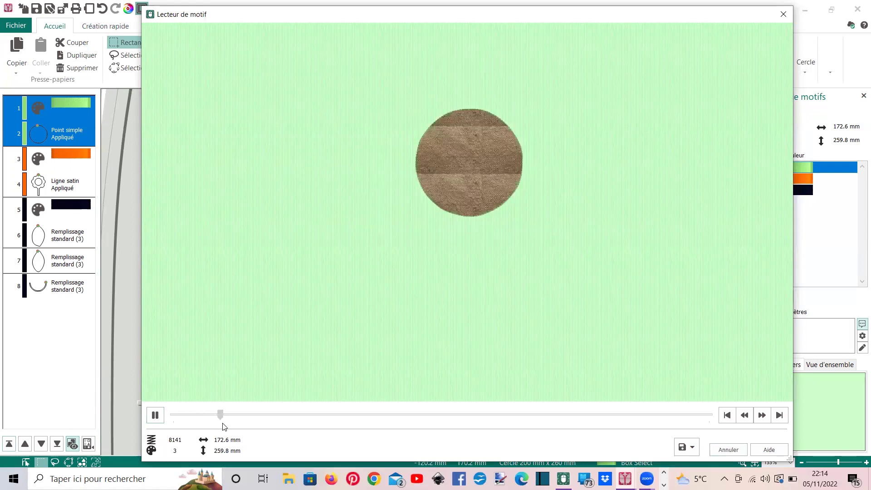
{"action": "left_click", "coordinate": [241, 425]}
{"action": "left_click", "coordinate": [257, 428]}
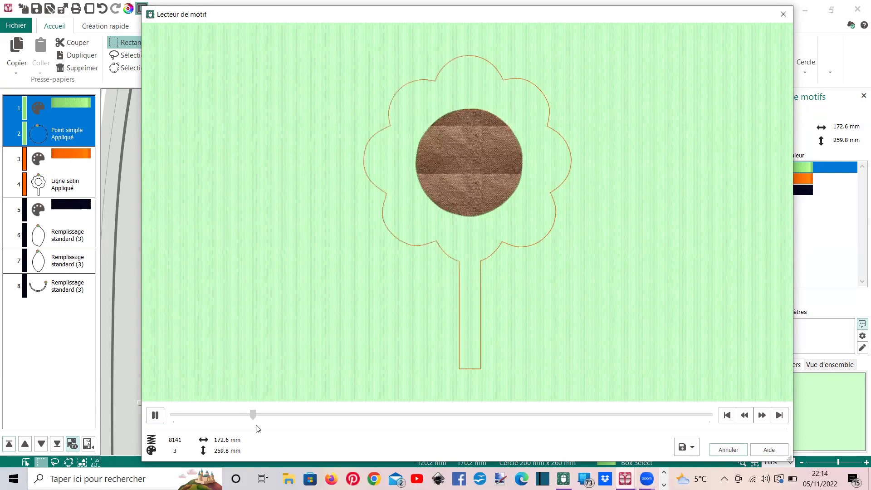
{"action": "left_click", "coordinate": [272, 431]}
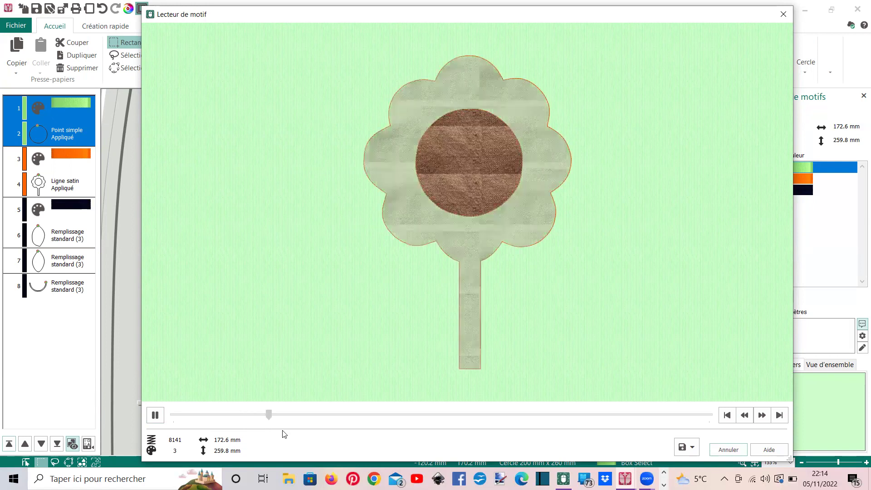
{"action": "left_click", "coordinate": [284, 434]}
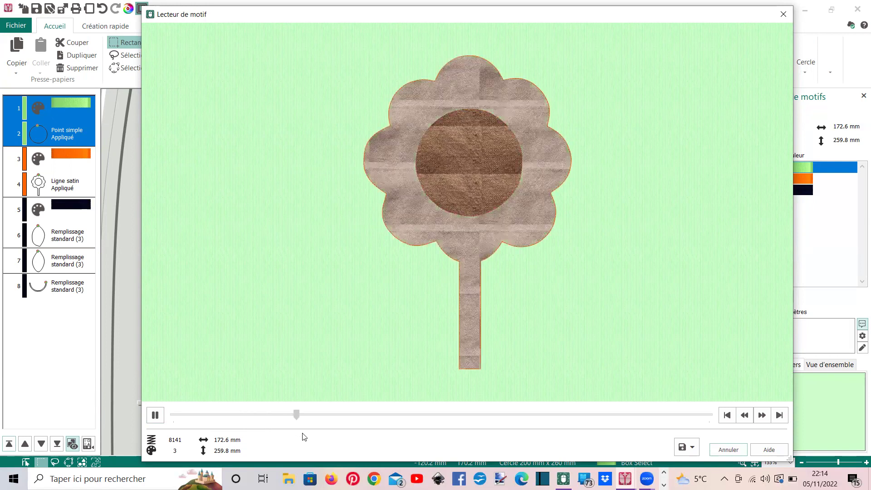
{"action": "left_click", "coordinate": [403, 436]}
{"action": "left_click", "coordinate": [783, 15]}
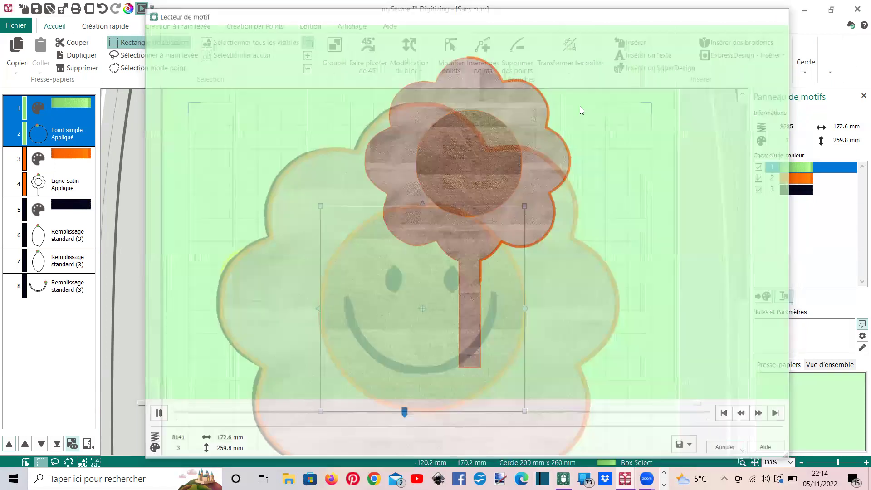
Delete the satin-bordered flower appliqué in orange thread, keeping the centre circle, eyes and smile.
{"action": "scroll", "coordinate": [418, 216], "scroll_direction": "down", "scroll_amount": 2}
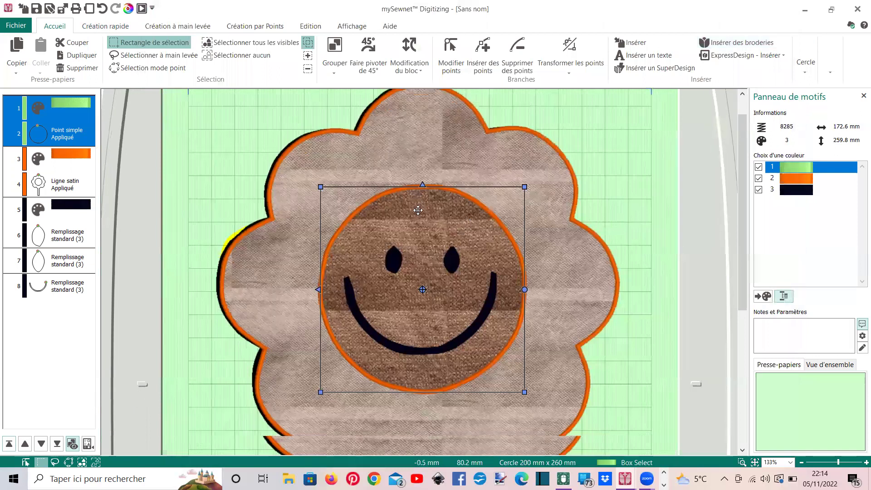
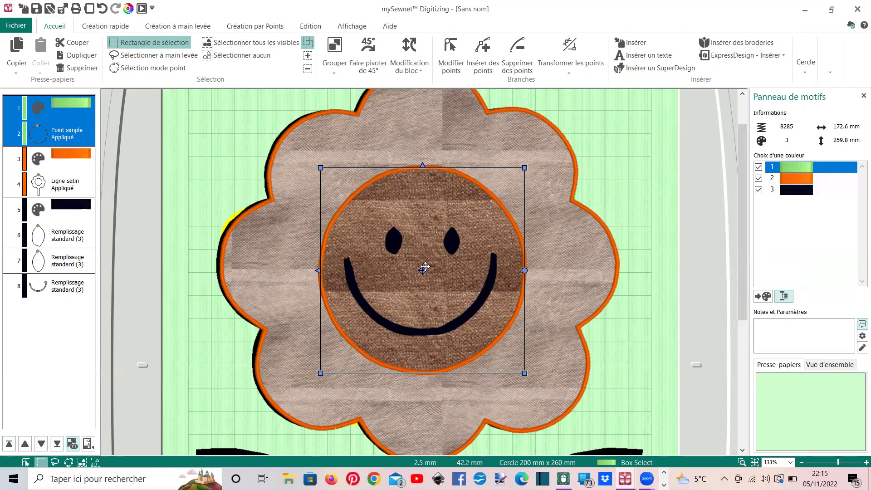
{"action": "scroll", "coordinate": [425, 267], "scroll_direction": "down", "scroll_amount": 6}
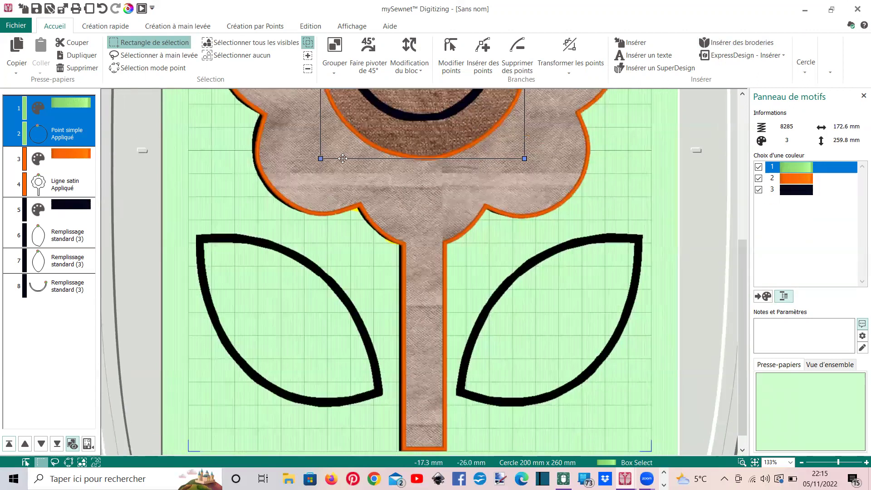
{"action": "scroll", "coordinate": [342, 158], "scroll_direction": "up", "scroll_amount": 1}
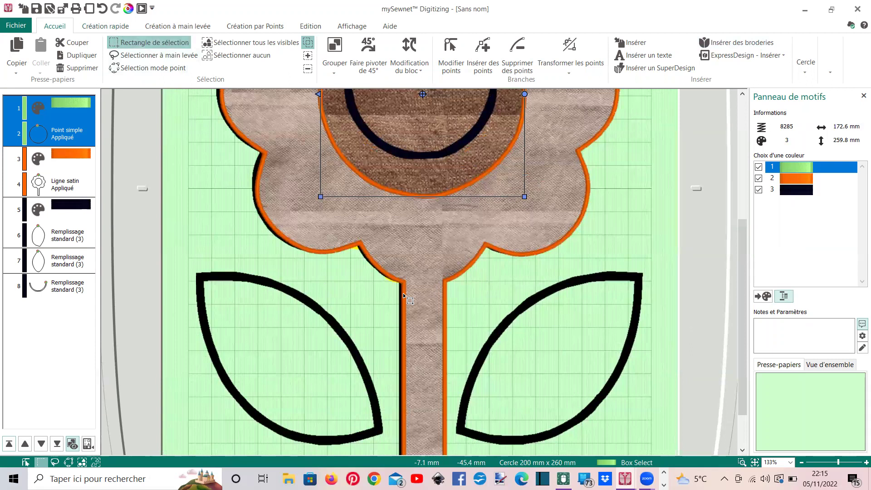
{"action": "scroll", "coordinate": [405, 295], "scroll_direction": "down", "scroll_amount": 1}
{"action": "scroll", "coordinate": [404, 295], "scroll_direction": "down", "scroll_amount": 1}
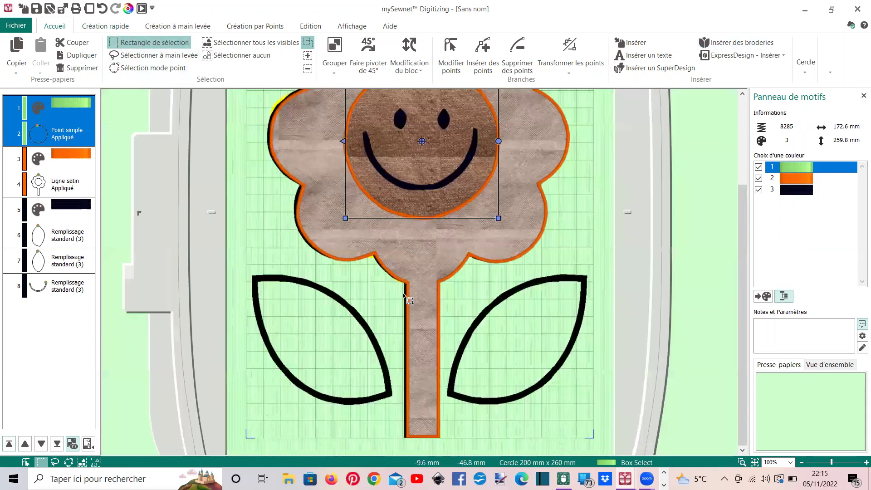
{"action": "scroll", "coordinate": [403, 296], "scroll_direction": "down", "scroll_amount": 1}
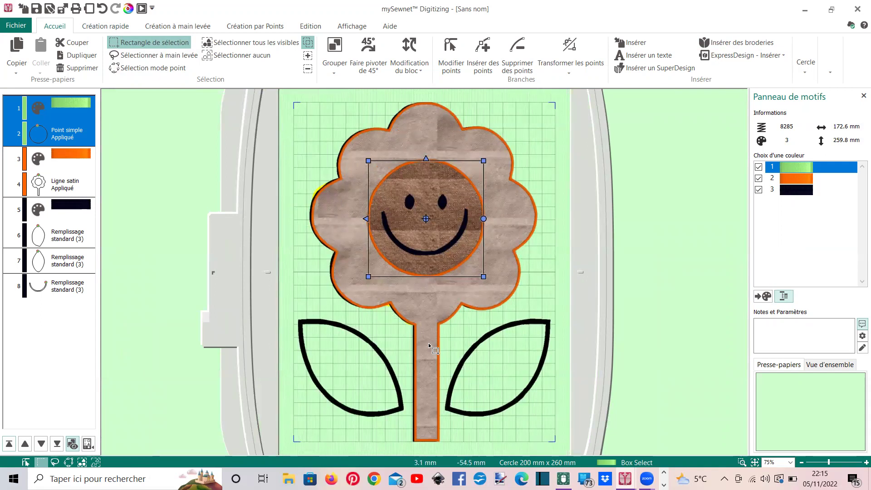
{"action": "left_click", "coordinate": [53, 188]}
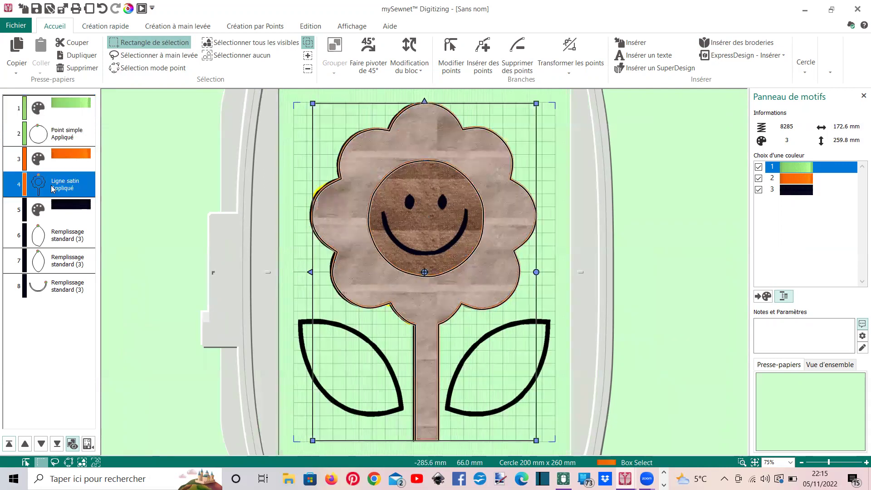
{"action": "key", "text": "Delete"}
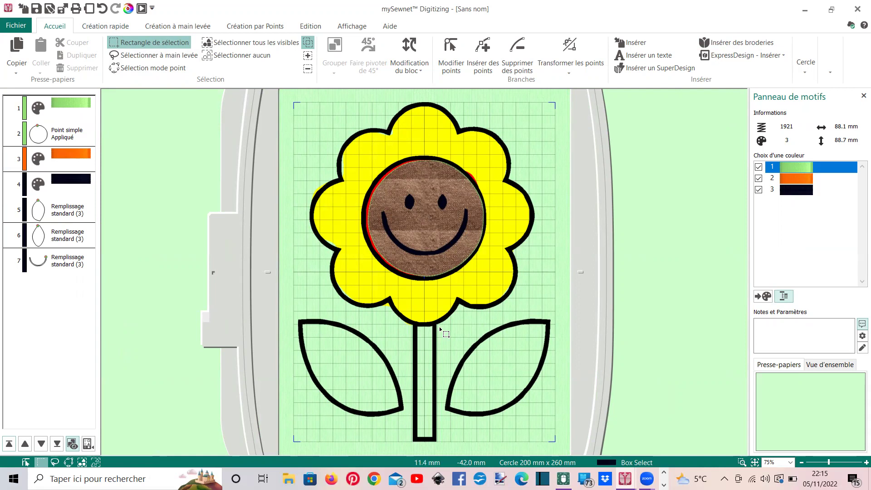
Switch to the 120 mm x 120 mm hoop design with the uncoloured flower and open its background for painting in mySewnet Draw & Paint.
{"action": "left_click", "coordinate": [249, 27]}
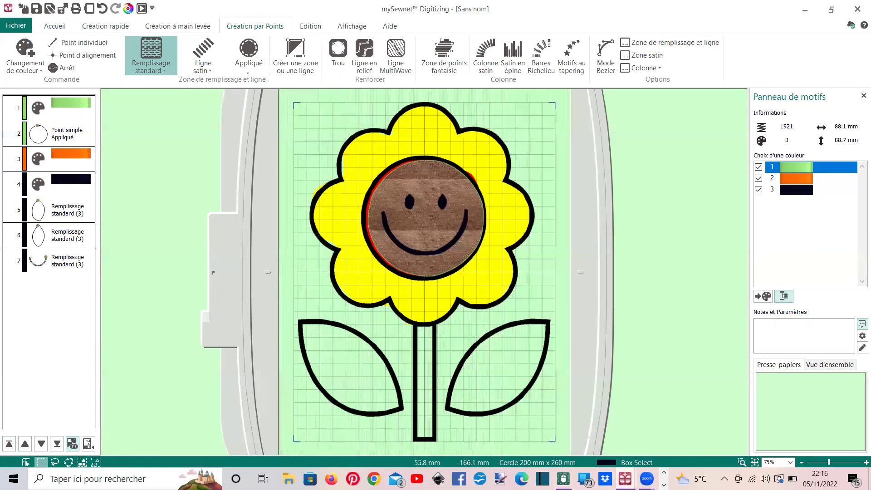
{"action": "mouse_move", "coordinate": [625, 479]}
{"action": "left_click", "coordinate": [502, 431]}
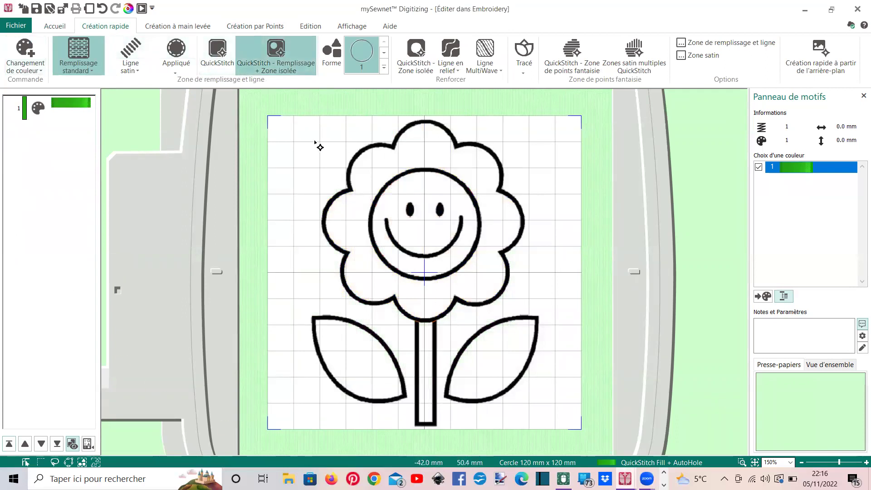
{"action": "left_click", "coordinate": [351, 26]}
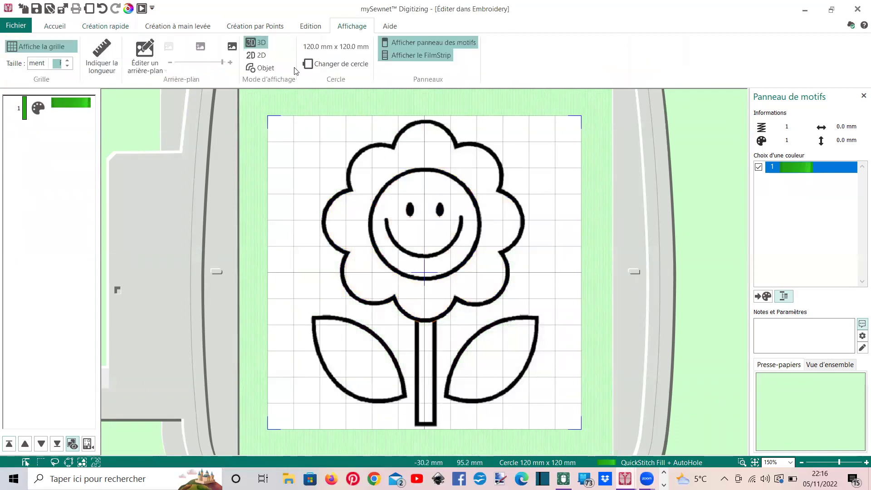
{"action": "left_click", "coordinate": [156, 42]}
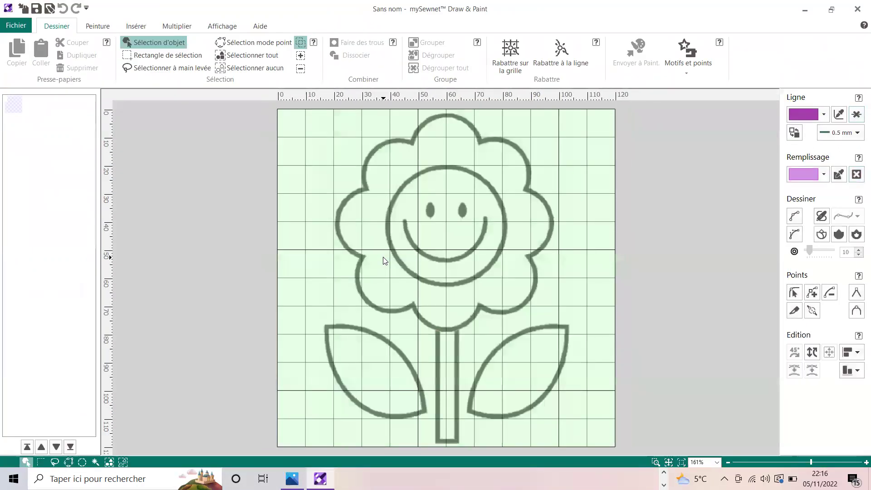
{"action": "left_click", "coordinate": [102, 28]}
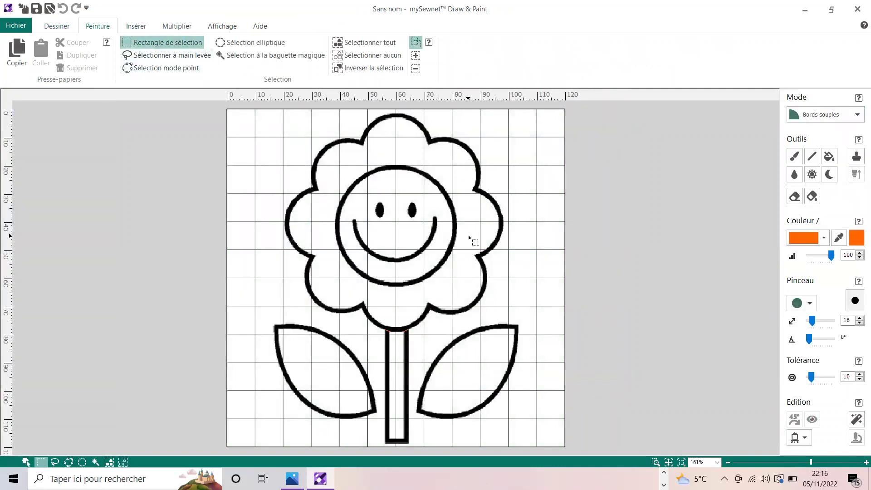
Set the Line tool's width to 3 and paint an orange line across the stem's right outline where it meets the flower.
{"action": "left_click", "coordinate": [655, 462]}
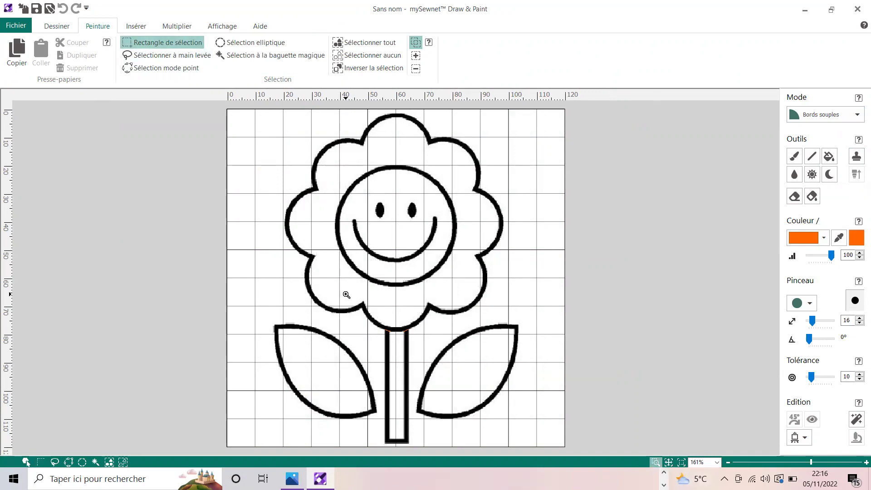
{"action": "left_click_drag", "start_coordinate": [349, 291], "coordinate": [473, 346]}
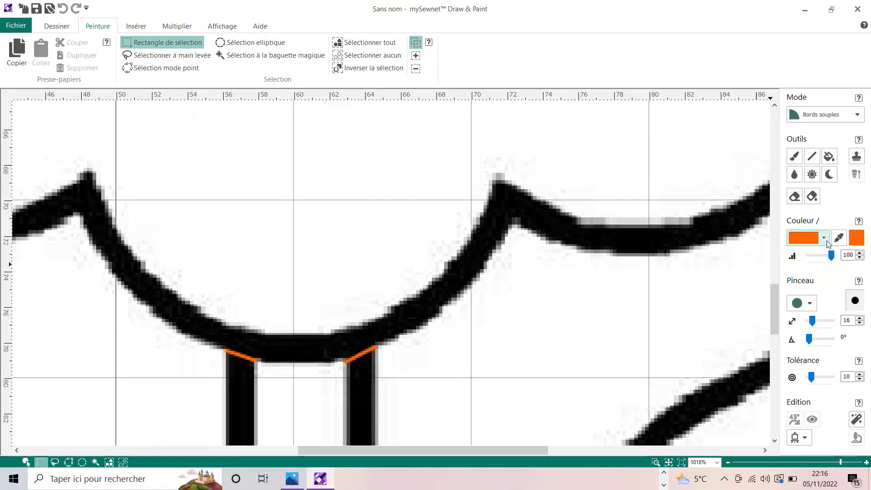
{"action": "left_click", "coordinate": [812, 157]}
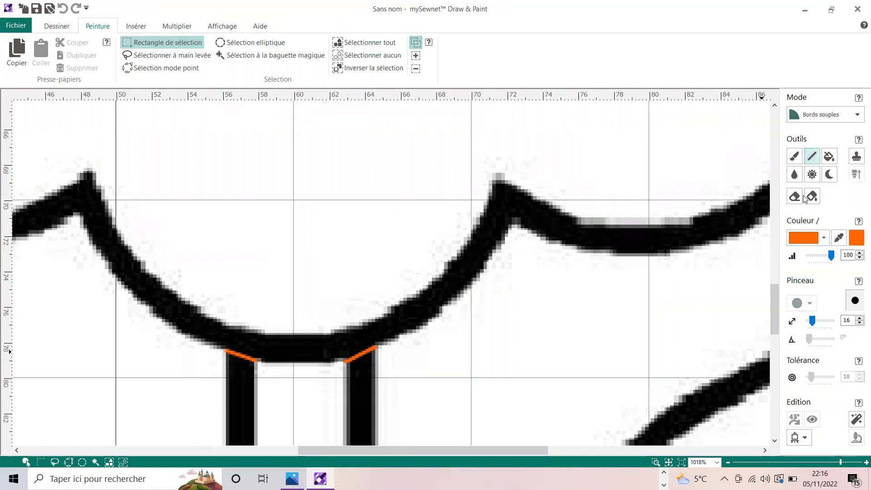
{"action": "double_click", "coordinate": [850, 322]}
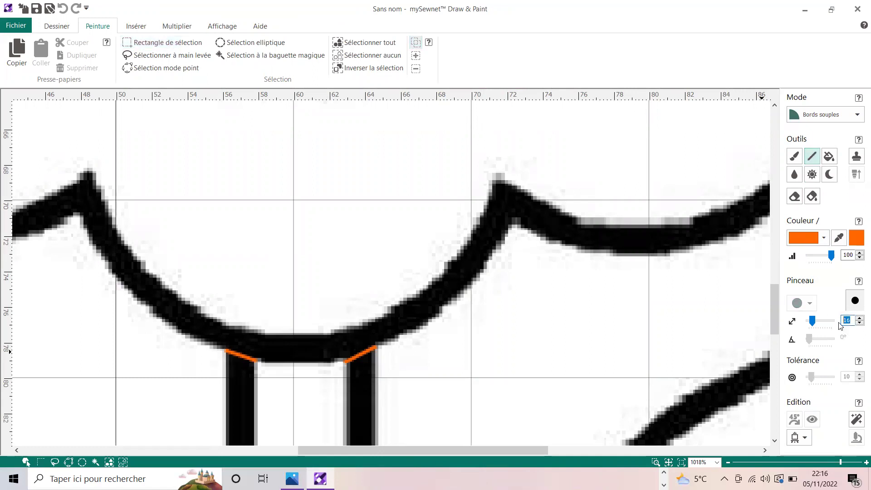
{"action": "type", "text": "3"}
{"action": "key", "text": "Return"}
{"action": "left_click_drag", "start_coordinate": [376, 347], "coordinate": [345, 364]}
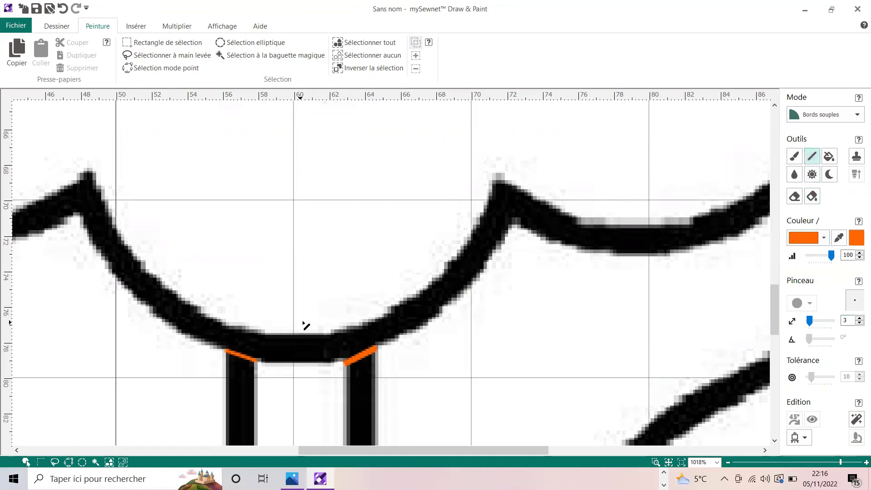
Draw two short orange lines across the stem's right outline, at about 92 mm and 97 mm on the vertical ruler.
{"action": "scroll", "coordinate": [318, 386], "scroll_direction": "down", "scroll_amount": 5}
{"action": "left_click_drag", "start_coordinate": [391, 256], "coordinate": [323, 263]}
{"action": "left_click_drag", "start_coordinate": [388, 348], "coordinate": [335, 355]}
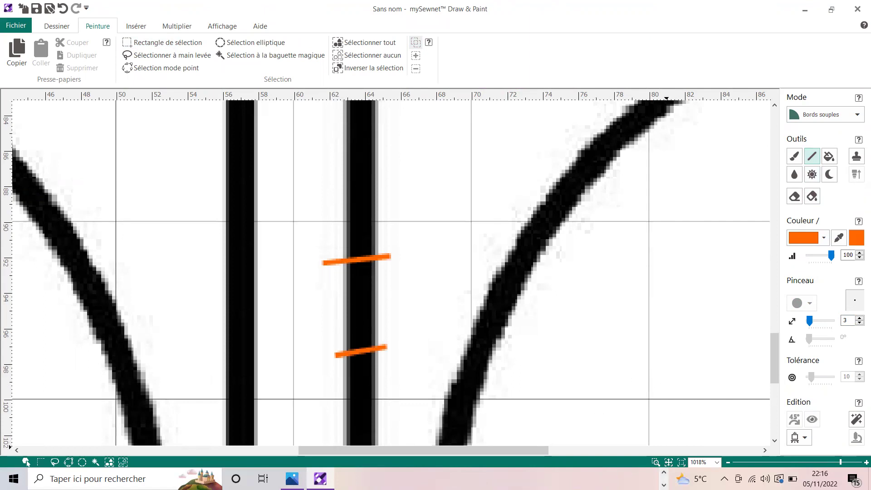
Switch back to the 120 mm x 120 mm hoop design in mySewnet Digitizing with the repainted flower background.
{"action": "mouse_move", "coordinate": [622, 475]}
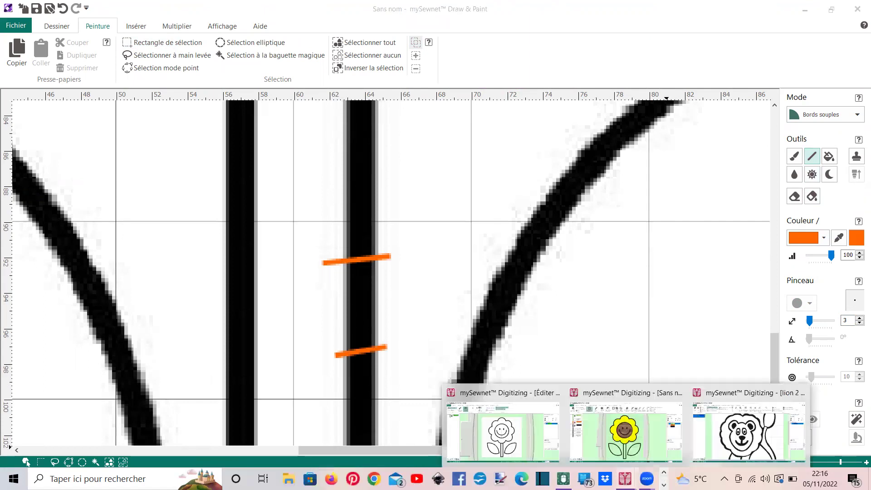
{"action": "left_click", "coordinate": [460, 445]}
{"action": "left_click", "coordinate": [438, 57]}
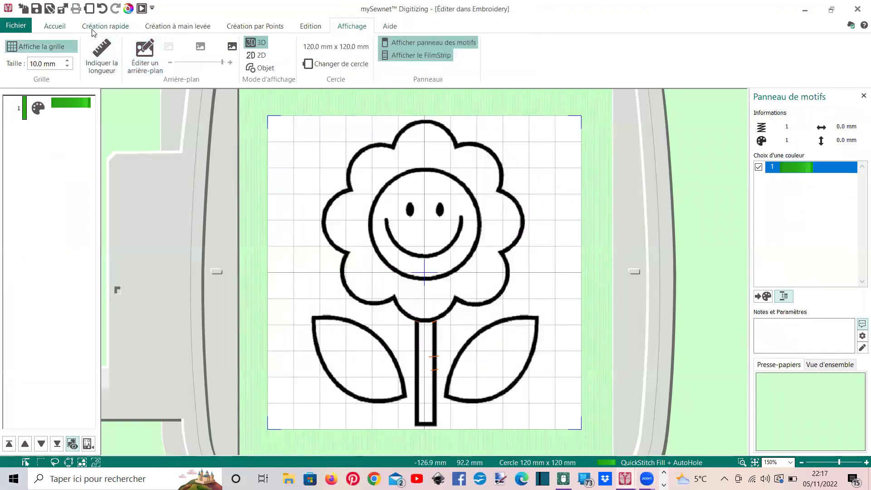
Create a QuickStitch standard fill over the whole flower from its black outline, using colour tolerance 10 and a low number of points.
{"action": "left_click", "coordinate": [104, 26]}
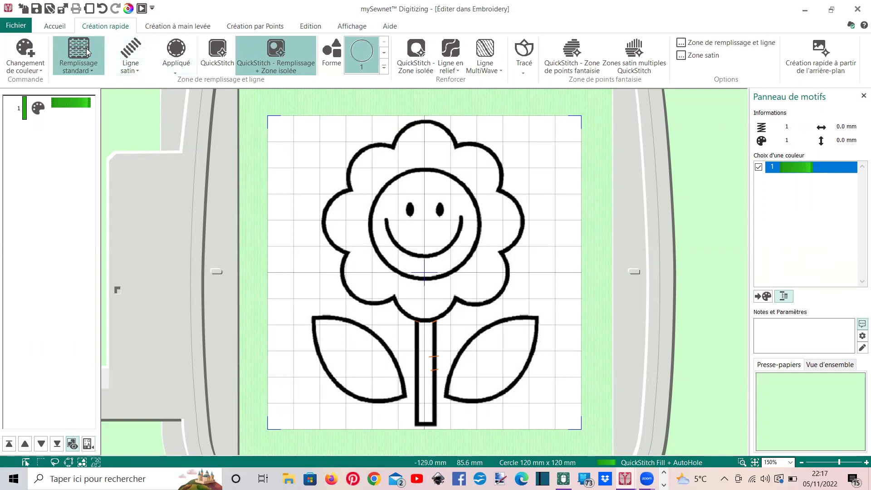
{"action": "left_click", "coordinate": [220, 63]}
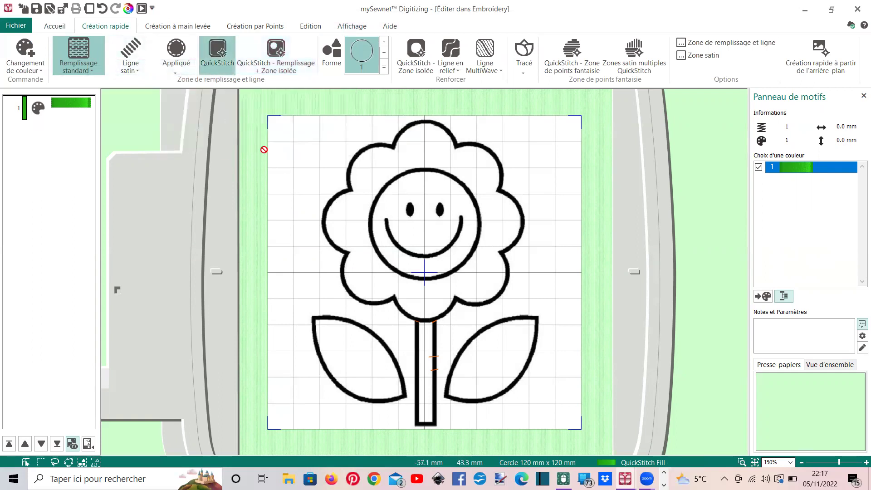
{"action": "left_click", "coordinate": [356, 212]}
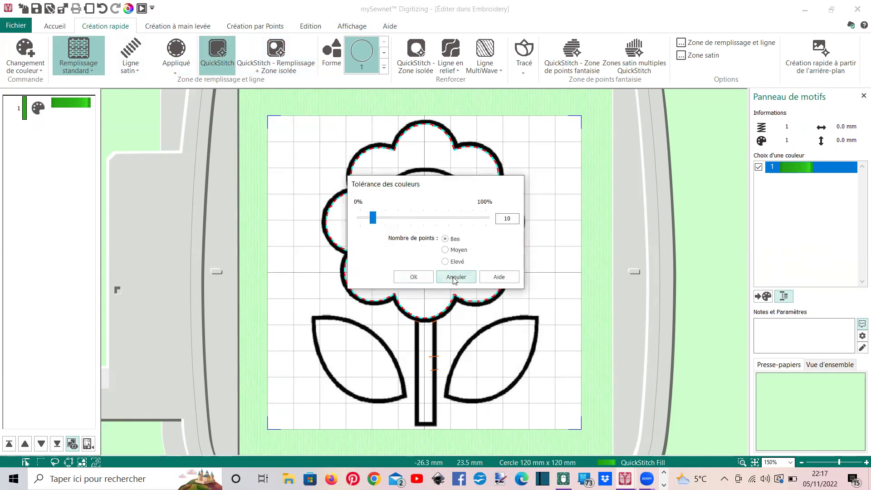
{"action": "left_click", "coordinate": [454, 277]}
{"action": "left_click", "coordinate": [376, 147]}
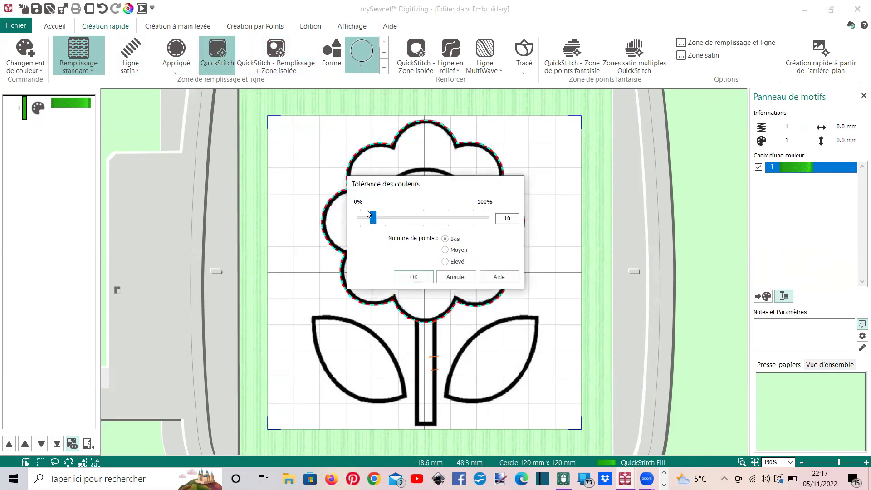
{"action": "left_click", "coordinate": [407, 277]}
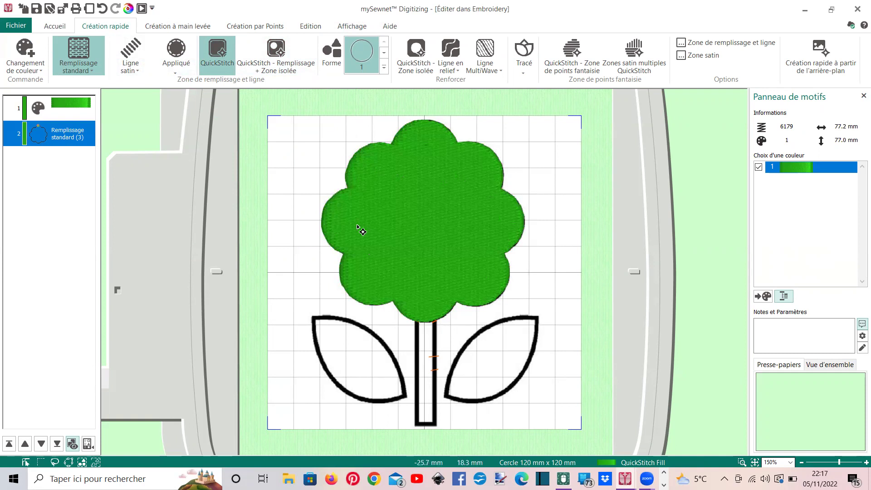
Make the flower fill a standard appliqué with a piece margin of 0.2 mm.
{"action": "key", "text": "Escape"}
{"action": "double_click", "coordinate": [366, 262]}
{"action": "left_click", "coordinate": [354, 120]}
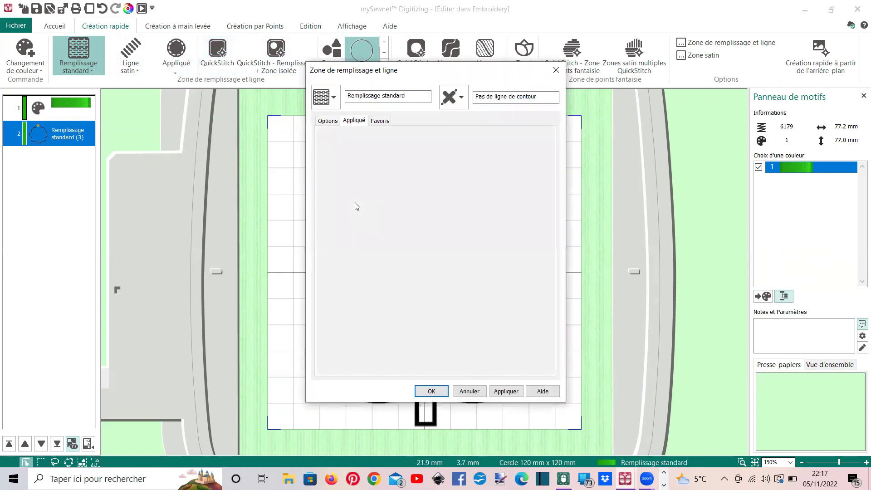
{"action": "left_click", "coordinate": [357, 170]}
{"action": "left_click", "coordinate": [368, 278]}
{"action": "left_click_drag", "start_coordinate": [368, 278], "coordinate": [356, 282]}
{"action": "type", "text": "0.2mm"}
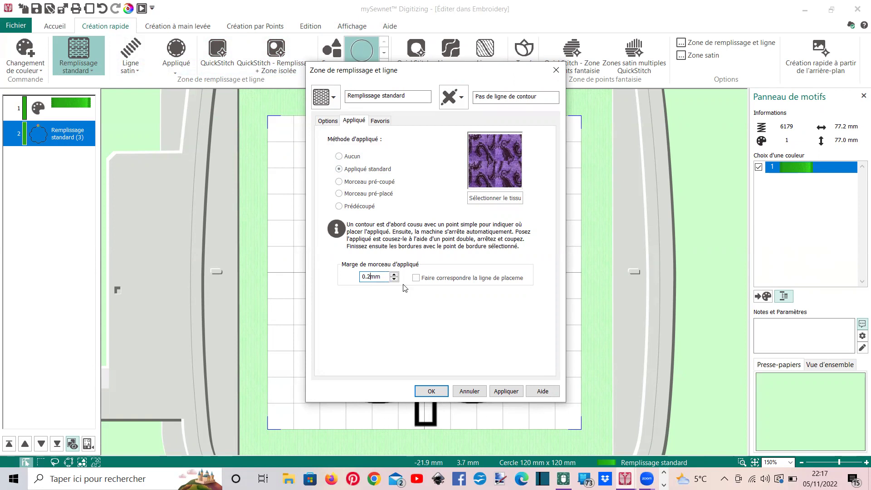
{"action": "key", "text": "Return"}
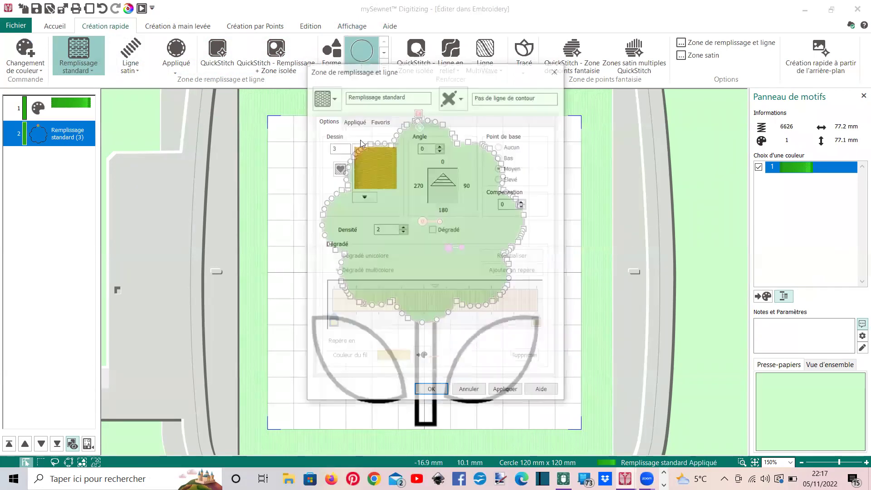
Remove the flower appliqué's fill and give it a satin line border 1.6 mm wide with density 4.
{"action": "left_click", "coordinate": [334, 97]}
{"action": "left_click", "coordinate": [347, 117]}
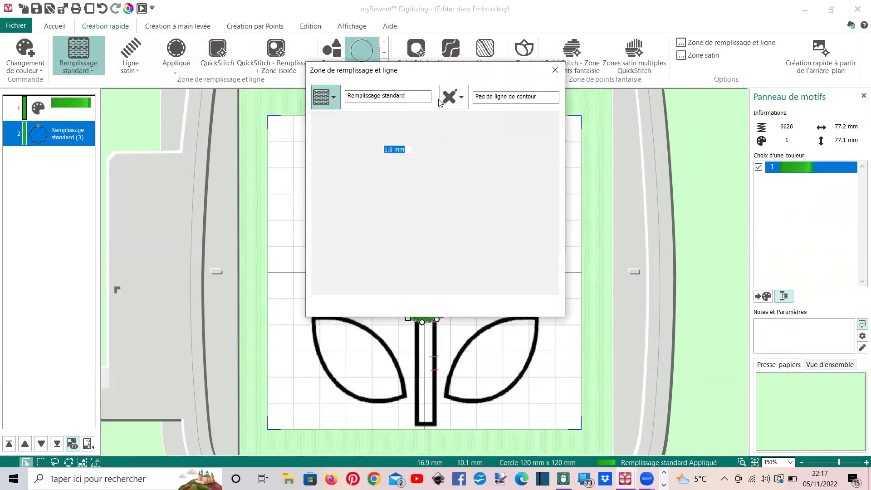
{"action": "left_click", "coordinate": [461, 102]}
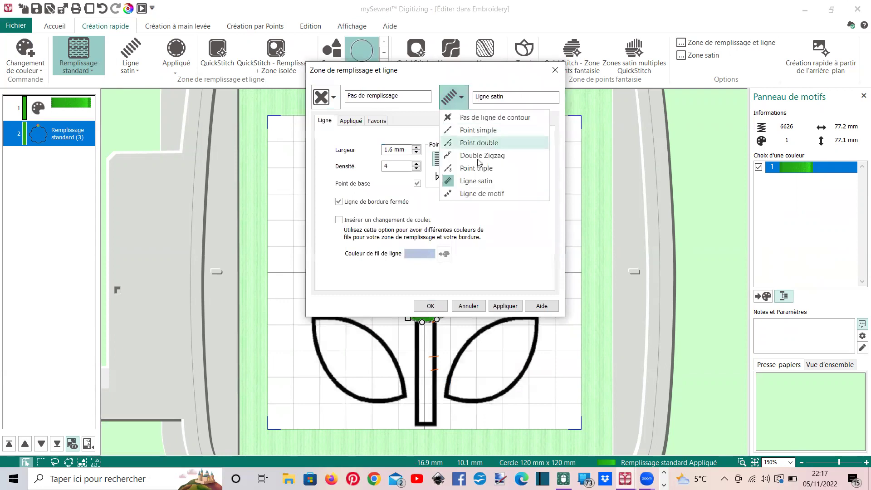
{"action": "left_click", "coordinate": [482, 180]}
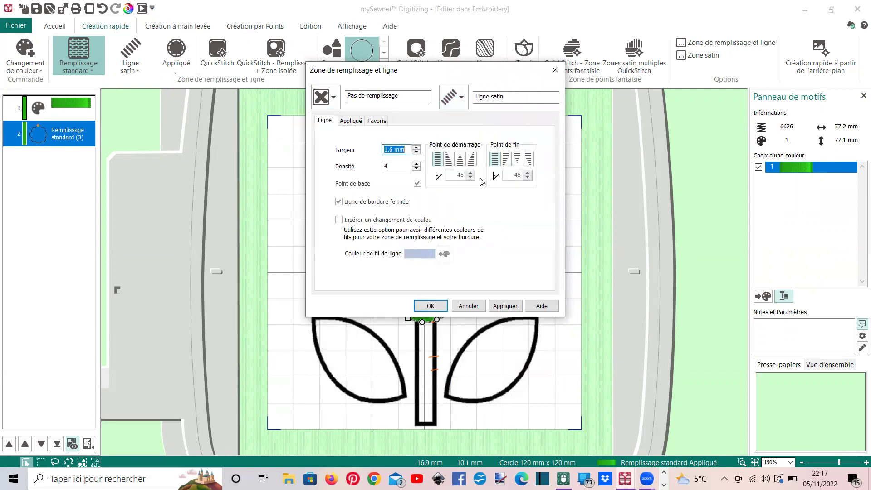
{"action": "key", "text": "Return"}
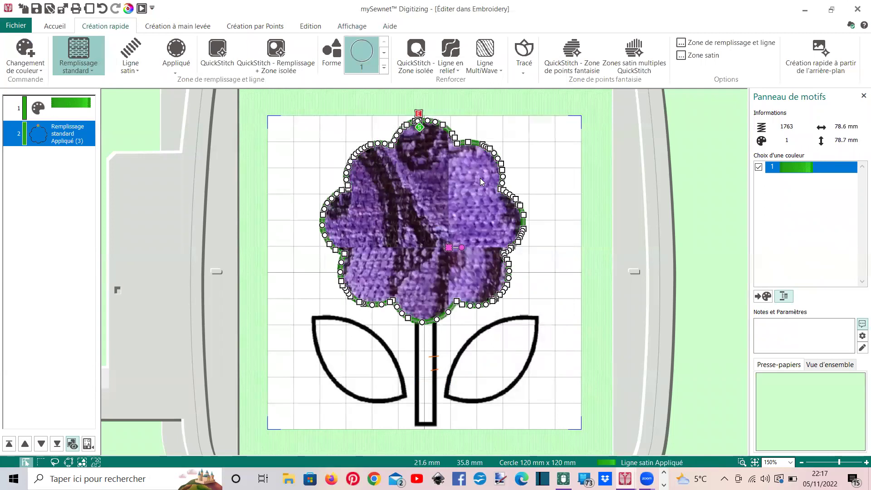
Cut the face circle out of the flower appliqué with a QuickStitch hole at colour tolerance 10.
{"action": "scroll", "coordinate": [480, 178], "scroll_direction": "up", "scroll_amount": 3}
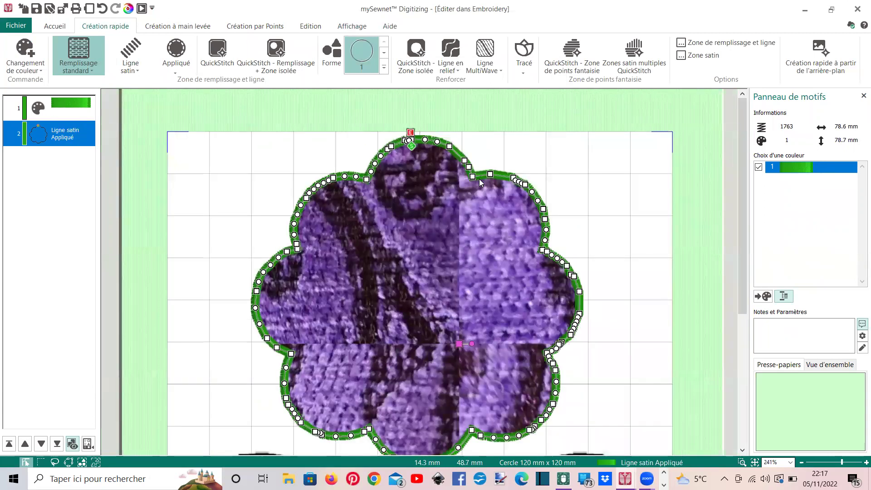
{"action": "left_click", "coordinate": [415, 54]}
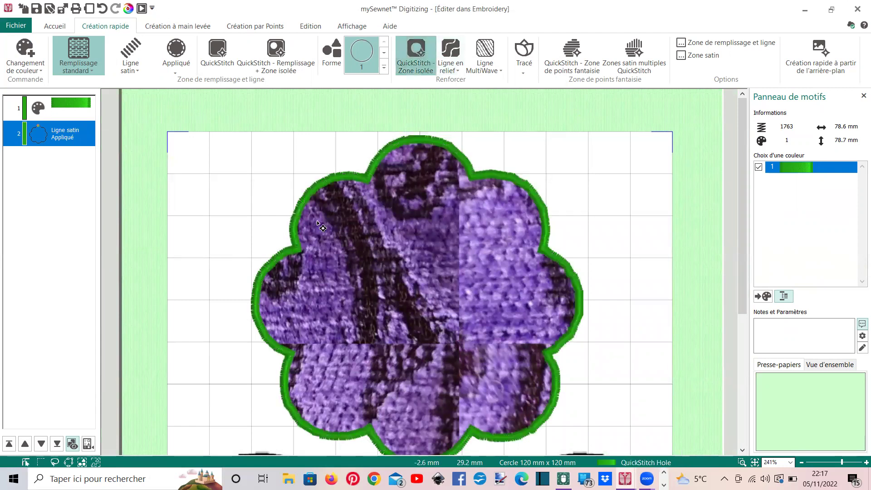
{"action": "left_click", "coordinate": [413, 280]}
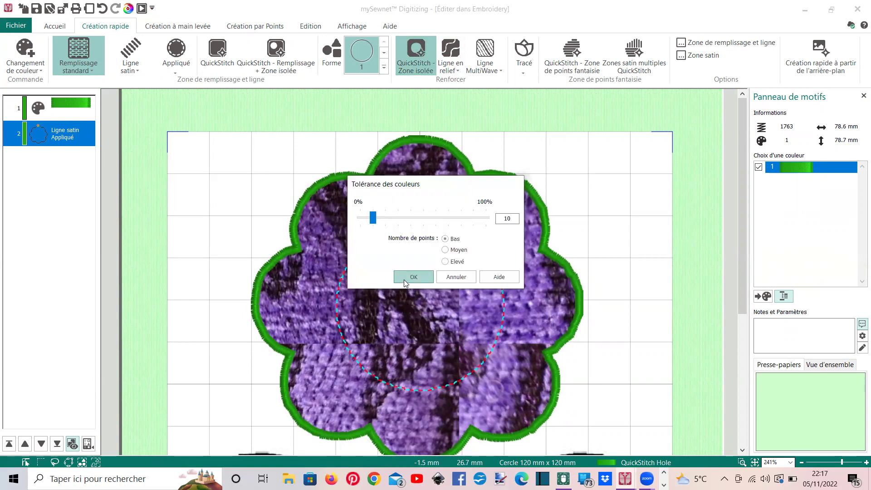
{"action": "left_click", "coordinate": [411, 277]}
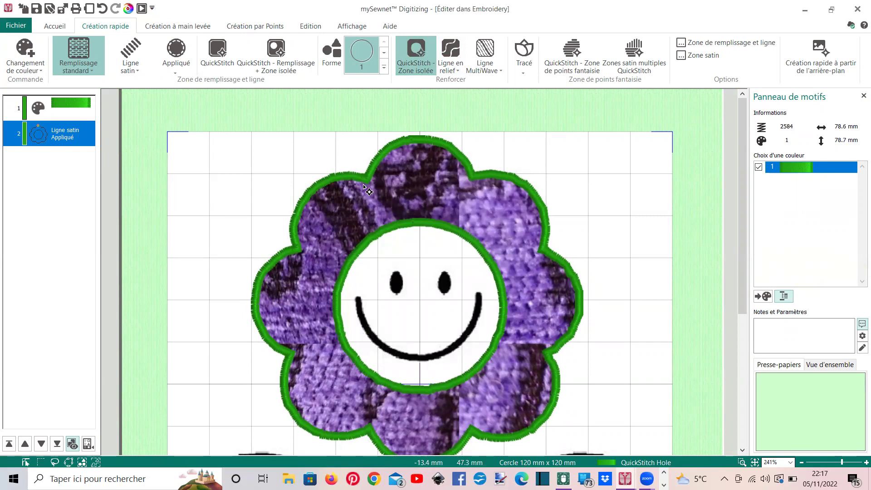
Delete the satin-bordered flower appliqué with its central hole.
{"action": "scroll", "coordinate": [368, 194], "scroll_direction": "down", "scroll_amount": 1}
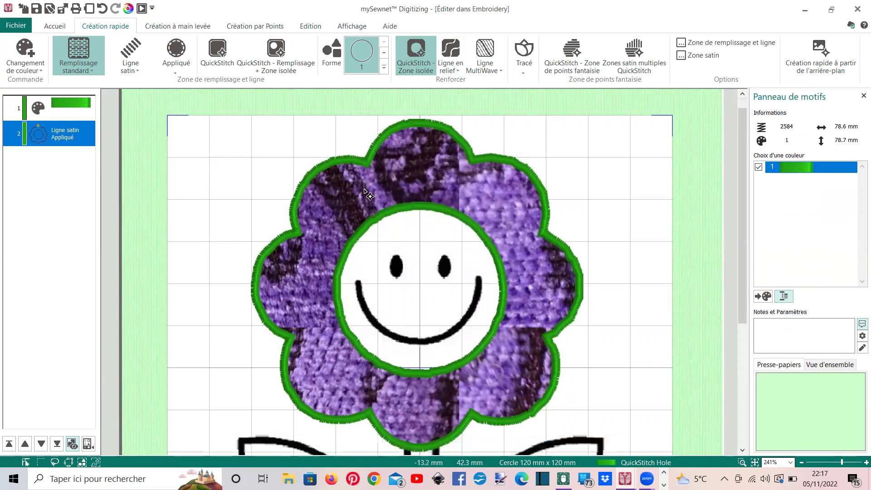
{"action": "scroll", "coordinate": [368, 195], "scroll_direction": "down", "scroll_amount": 1}
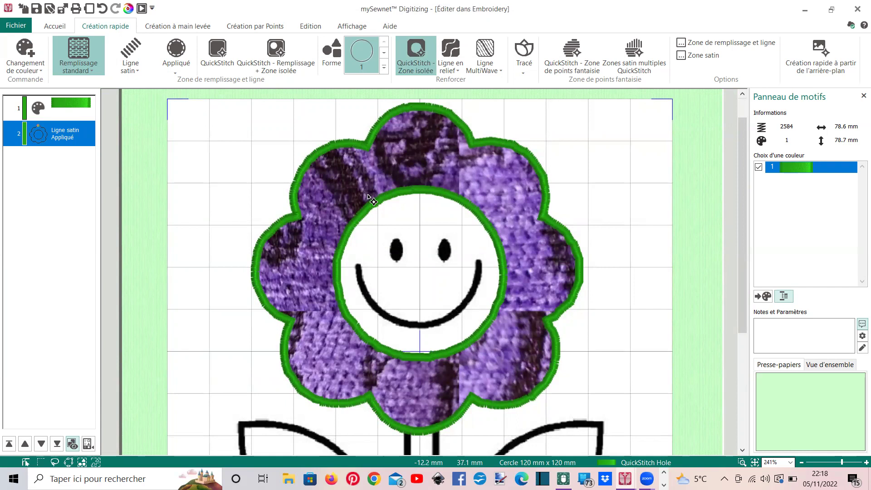
{"action": "scroll", "coordinate": [369, 196], "scroll_direction": "down", "scroll_amount": 2}
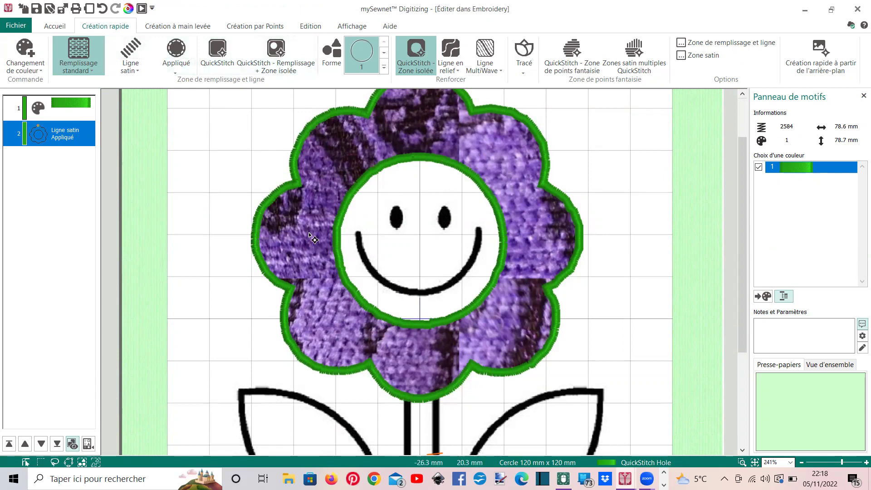
{"action": "scroll", "coordinate": [355, 155], "scroll_direction": "up", "scroll_amount": 1}
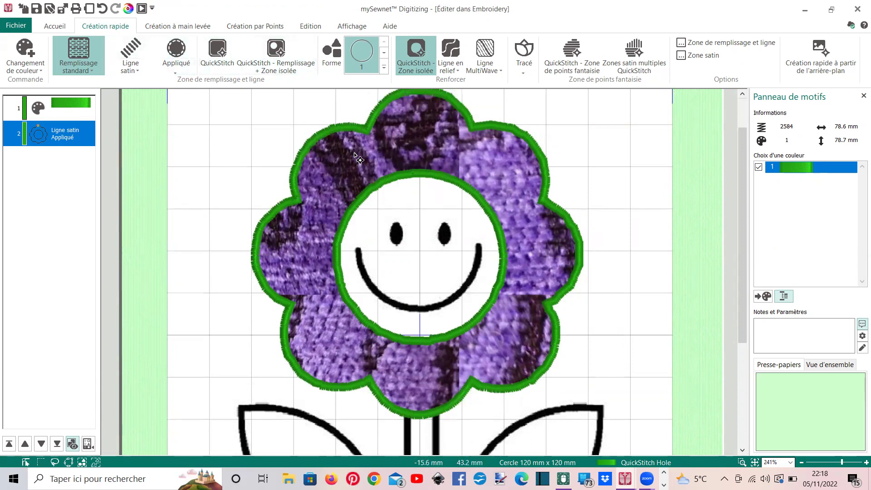
{"action": "left_click", "coordinate": [269, 27]}
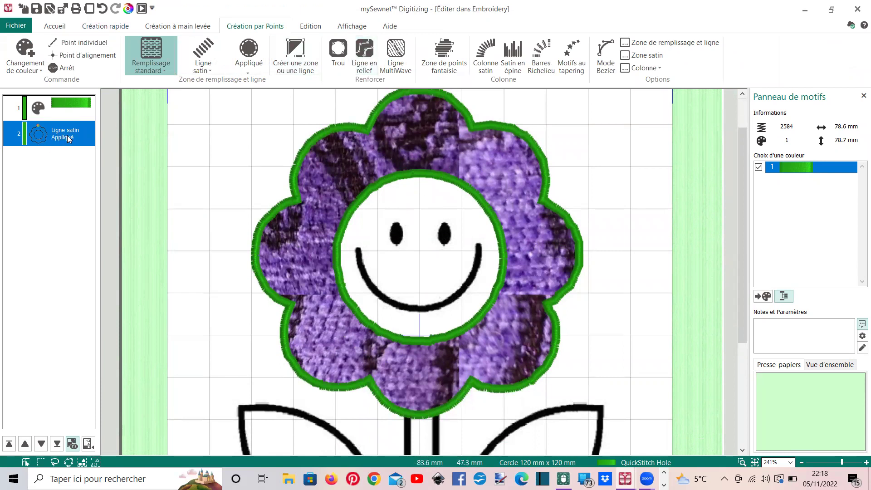
{"action": "key", "text": "Delete"}
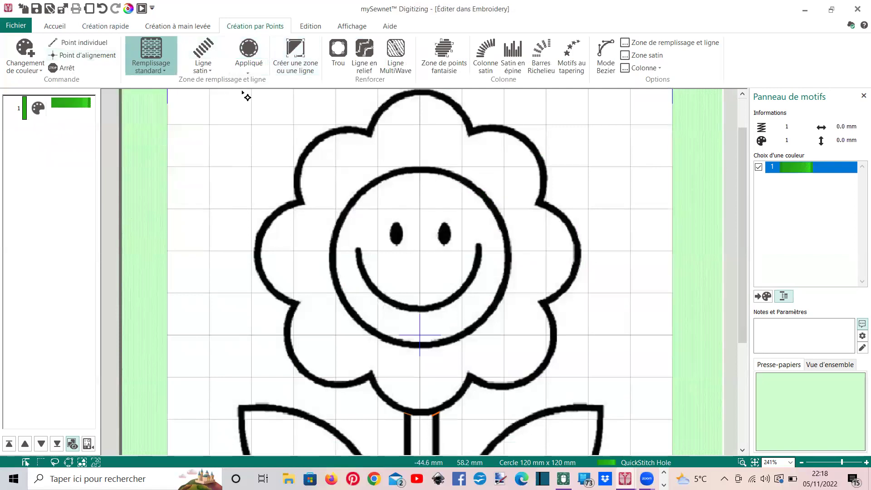
Start a standard-fill area traced point by point, outlining the flower's top petal and its upper-right petal.
{"action": "left_click", "coordinate": [294, 58]}
{"action": "left_click", "coordinate": [365, 131]}
{"action": "left_click", "coordinate": [381, 107]}
{"action": "left_click", "coordinate": [403, 94]}
{"action": "left_click", "coordinate": [433, 93]}
{"action": "left_click", "coordinate": [456, 105]}
{"action": "left_click", "coordinate": [470, 133]}
{"action": "left_click", "coordinate": [500, 128]}
{"action": "left_click", "coordinate": [526, 141]}
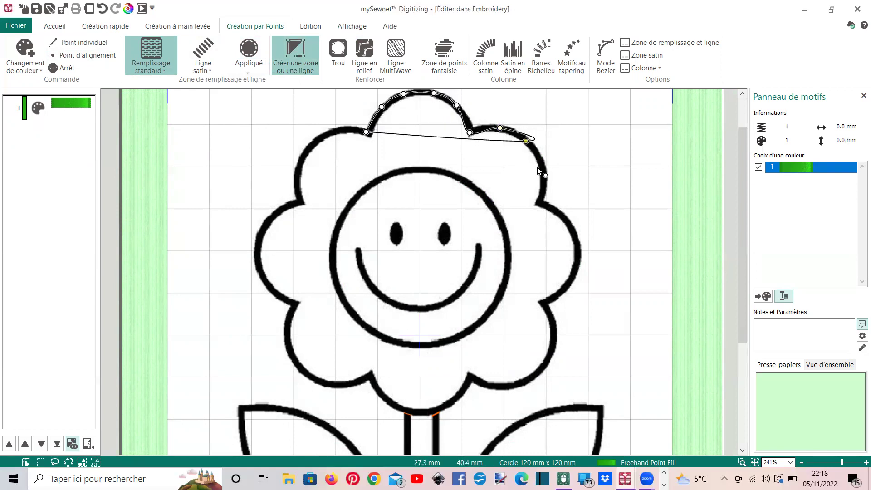
{"action": "left_click", "coordinate": [543, 170]}
{"action": "left_click", "coordinate": [540, 200]}
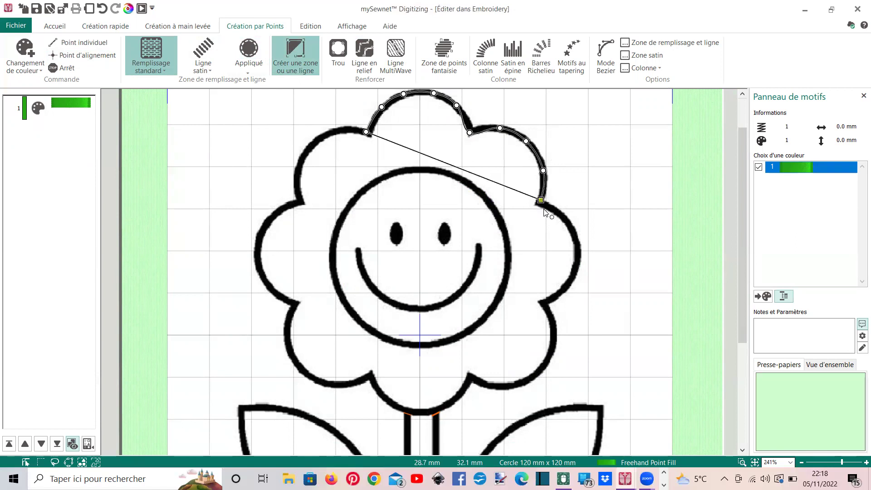
Continue the flower outline around the right and lower-right petals, with curve points on the arcs and corner points at the notches.
{"action": "right_click", "coordinate": [561, 215]}
{"action": "right_click", "coordinate": [578, 245]}
{"action": "right_click", "coordinate": [567, 278]}
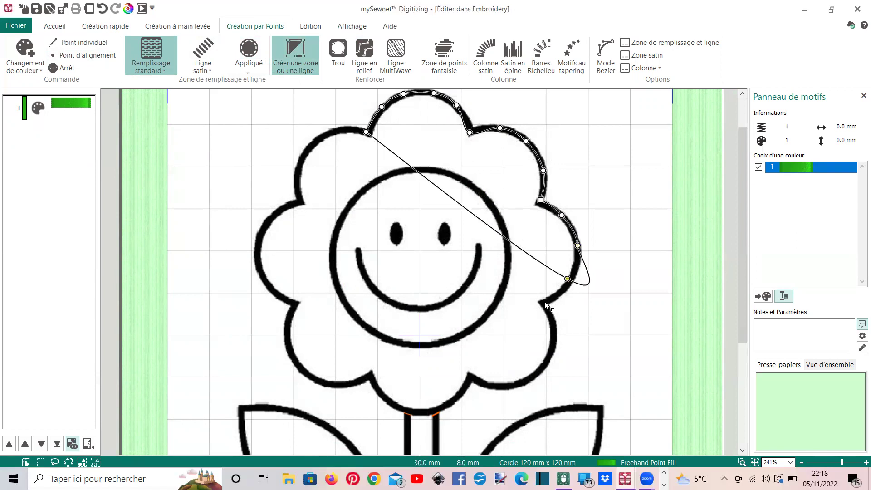
{"action": "left_click", "coordinate": [545, 302]}
{"action": "right_click", "coordinate": [549, 348]}
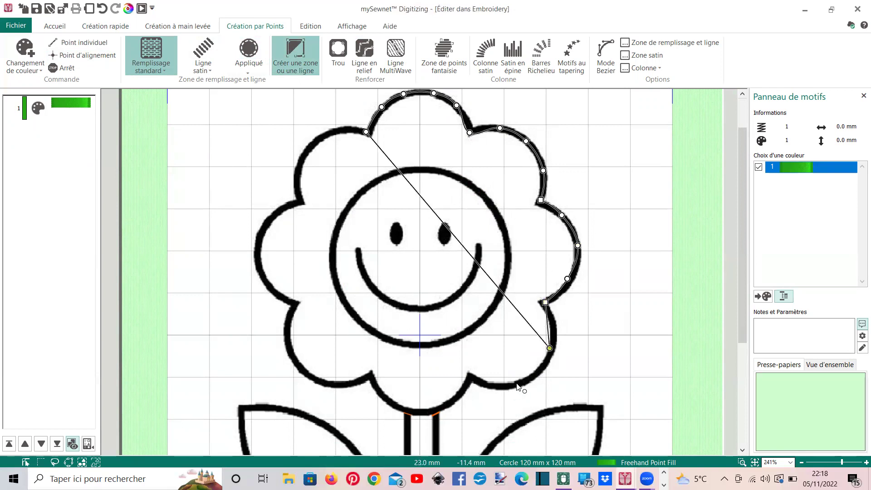
{"action": "right_click", "coordinate": [517, 383]}
{"action": "left_click", "coordinate": [469, 377]}
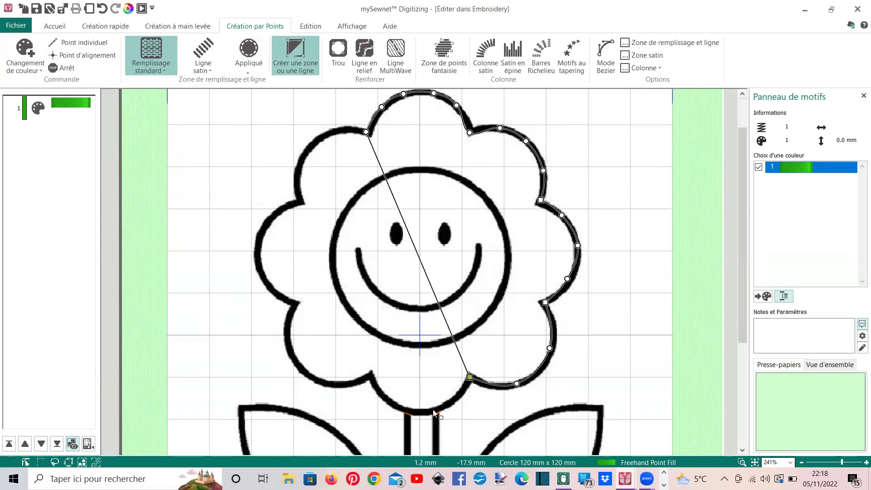
Continue the flower outline around the bottom petal and the lower-left petal.
{"action": "right_click", "coordinate": [443, 406]}
{"action": "right_click", "coordinate": [409, 412]}
{"action": "right_click", "coordinate": [383, 395]}
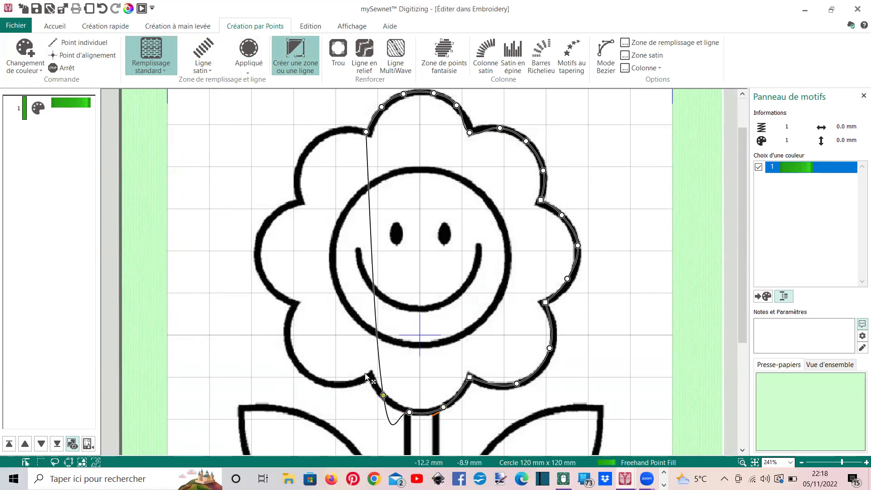
{"action": "left_click", "coordinate": [369, 372]}
{"action": "left_click", "coordinate": [329, 384]}
{"action": "left_click", "coordinate": [299, 366]}
{"action": "right_click", "coordinate": [282, 331]}
{"action": "left_click", "coordinate": [293, 301]}
Trace the left and upper-left petals and close the flower outline into a filled area.
{"action": "right_click", "coordinate": [269, 288]}
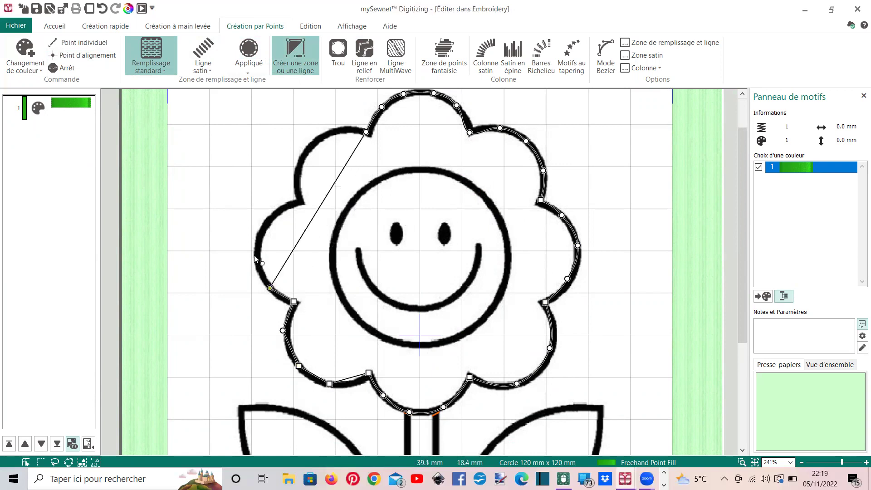
{"action": "right_click", "coordinate": [258, 253]}
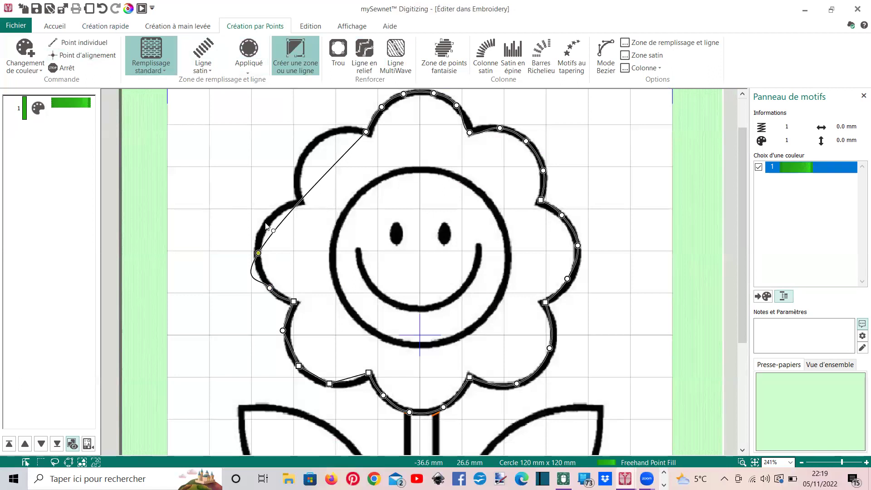
{"action": "right_click", "coordinate": [264, 221]}
{"action": "right_click", "coordinate": [287, 205]}
{"action": "left_click", "coordinate": [302, 202]}
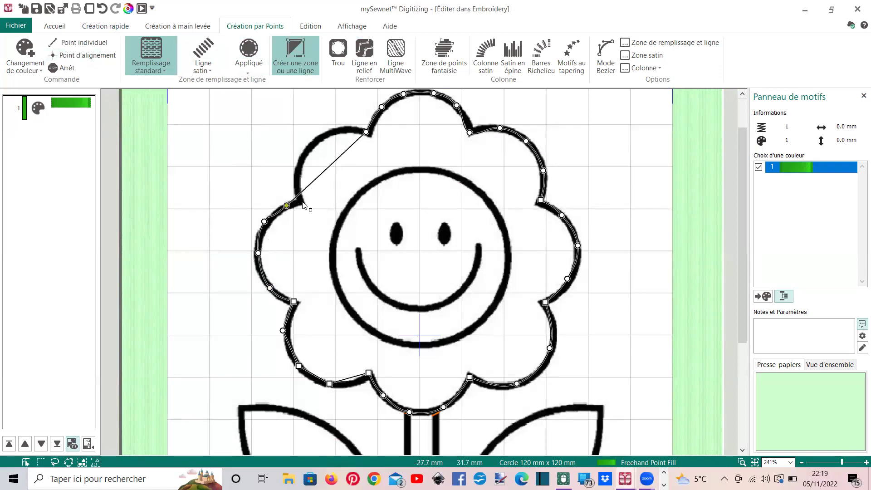
{"action": "right_click", "coordinate": [296, 177]}
{"action": "right_click", "coordinate": [312, 144]}
{"action": "right_click", "coordinate": [337, 129]}
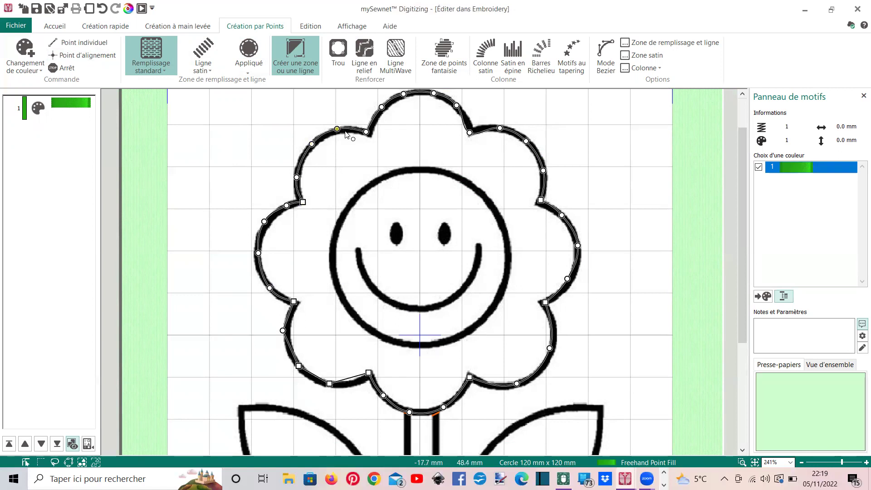
{"action": "key", "text": "Return"}
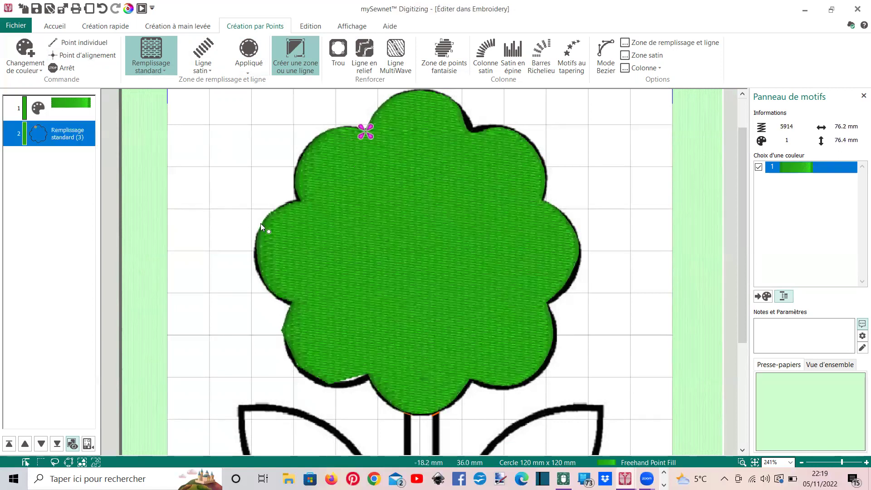
Turn the traced flower into a standard appliqué with no fill.
{"action": "right_click", "coordinate": [54, 137]}
{"action": "left_click", "coordinate": [116, 343]}
{"action": "left_click", "coordinate": [358, 120]}
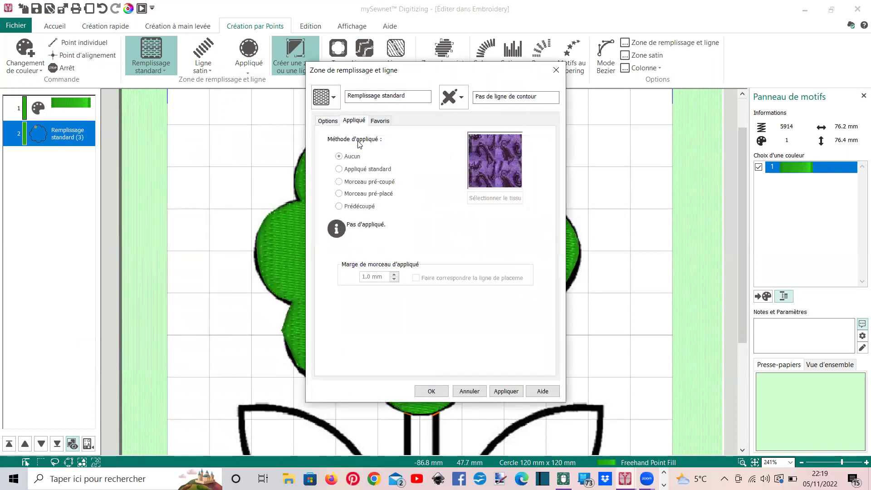
{"action": "left_click", "coordinate": [367, 170]}
{"action": "left_click", "coordinate": [336, 98]}
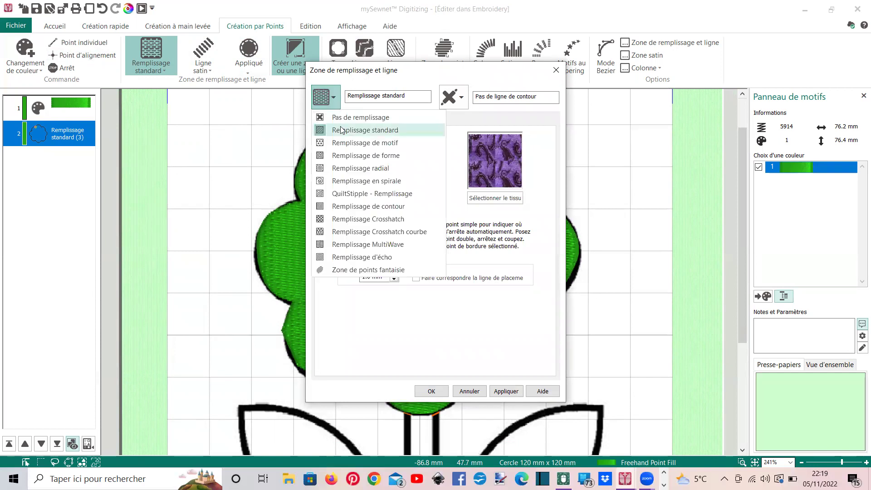
{"action": "left_click", "coordinate": [360, 117]}
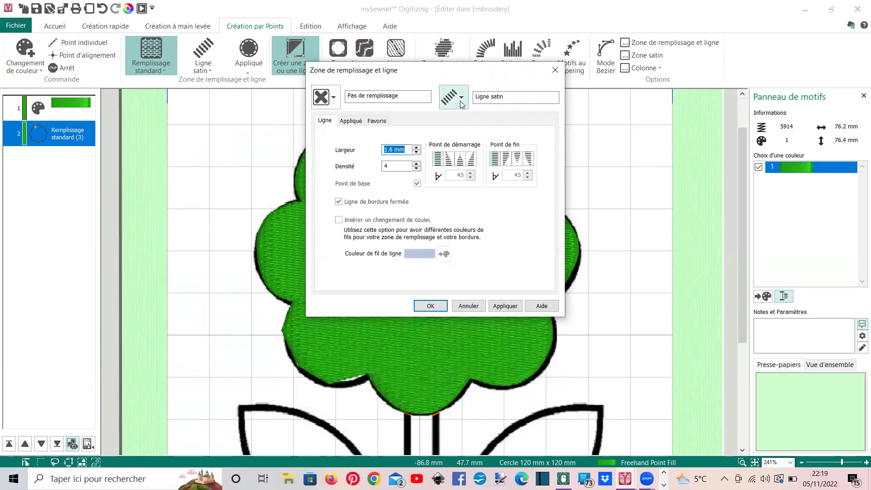
Give the flower appliqué a satin line border 2.3 mm wide with density 4.
{"action": "left_click", "coordinate": [460, 101]}
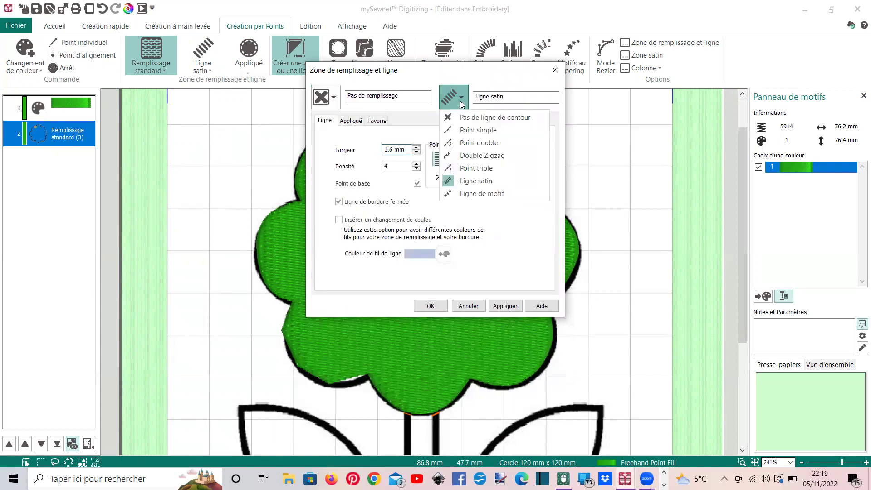
{"action": "left_click", "coordinate": [471, 181]}
{"action": "left_click", "coordinate": [416, 149]}
{"action": "left_click", "coordinate": [416, 148]}
{"action": "left_click", "coordinate": [416, 149]}
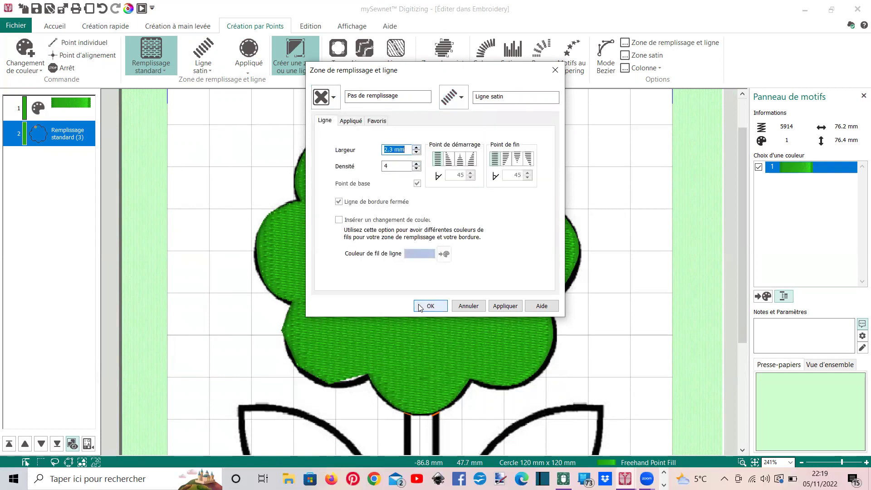
{"action": "left_click", "coordinate": [429, 306]}
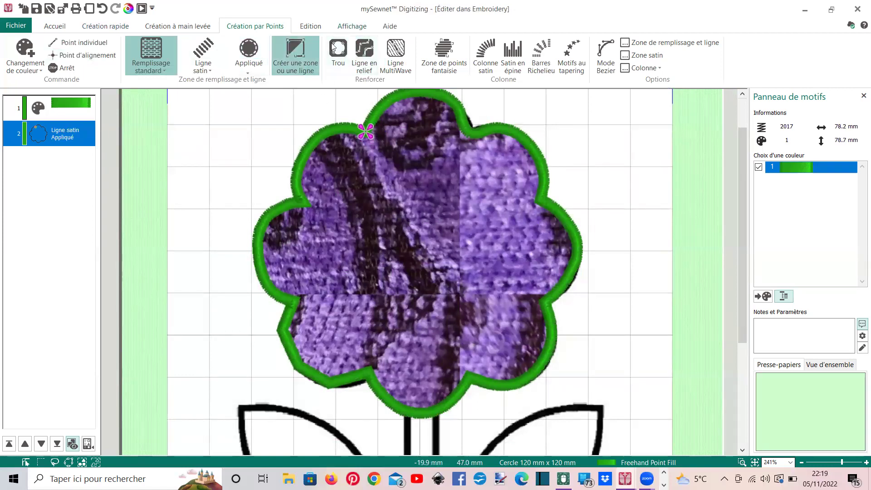
Insert a colour change to Robison-Anton Rayon 40 thread 2325 Lemon after the flower appliqué.
{"action": "right_click", "coordinate": [63, 130]}
{"action": "left_click", "coordinate": [134, 254]}
{"action": "left_click", "coordinate": [369, 223]}
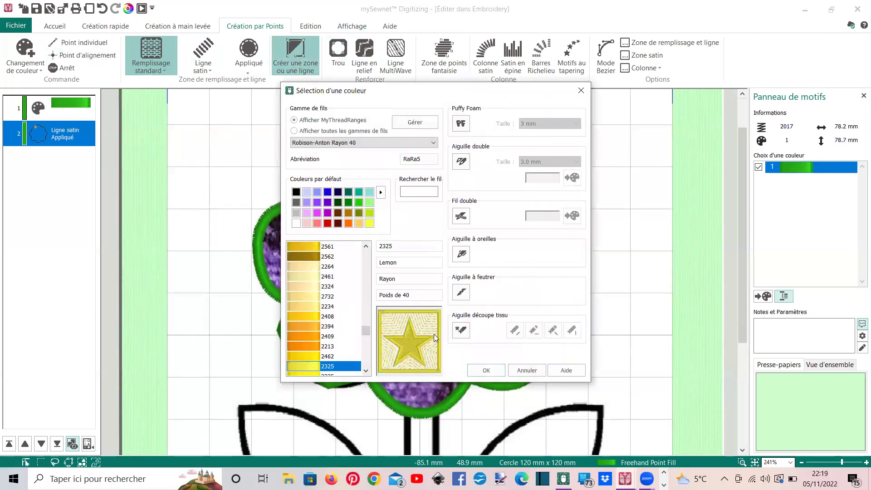
{"action": "left_click", "coordinate": [473, 365]}
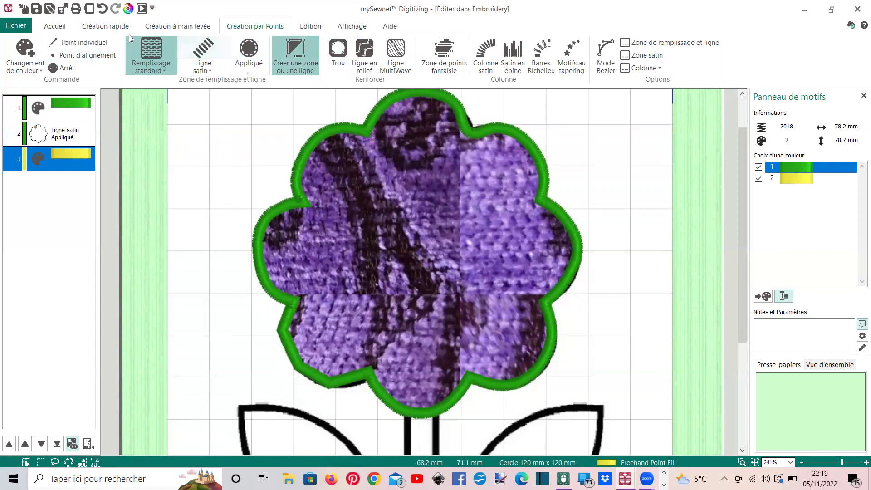
Cut the face circle out of the flower appliqué with a QuickStitch hole at colour tolerance 10, using the object view to reach the background.
{"action": "left_click", "coordinate": [109, 28]}
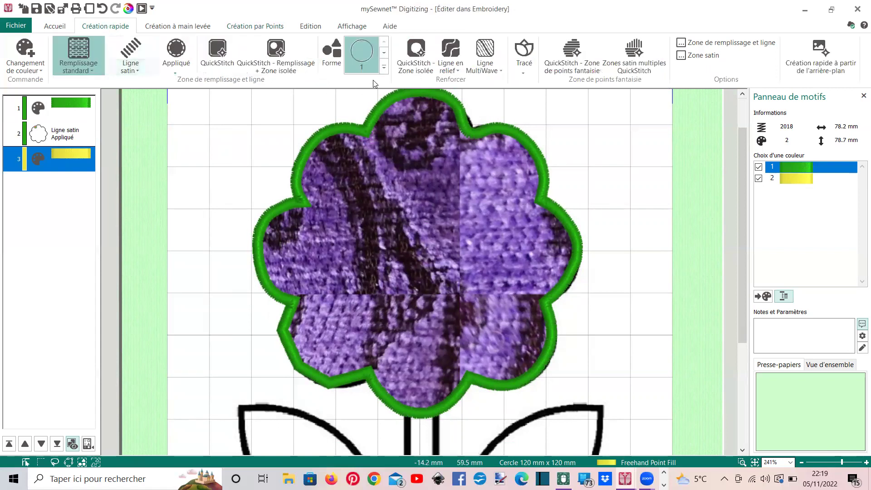
{"action": "left_click", "coordinate": [417, 53]}
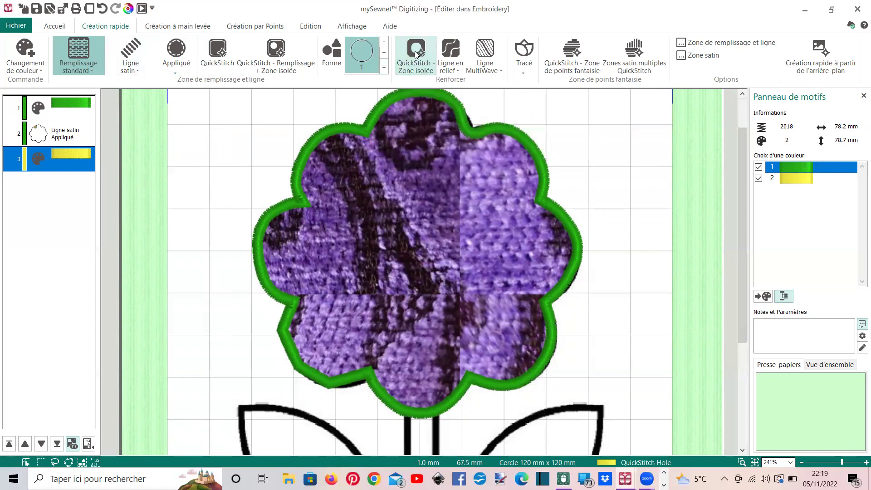
{"action": "left_click", "coordinate": [55, 136]}
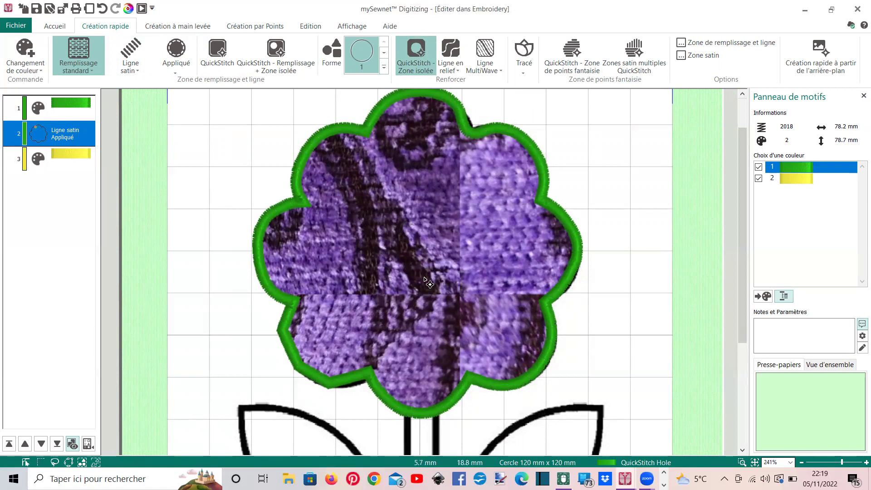
{"action": "left_click", "coordinate": [356, 27]}
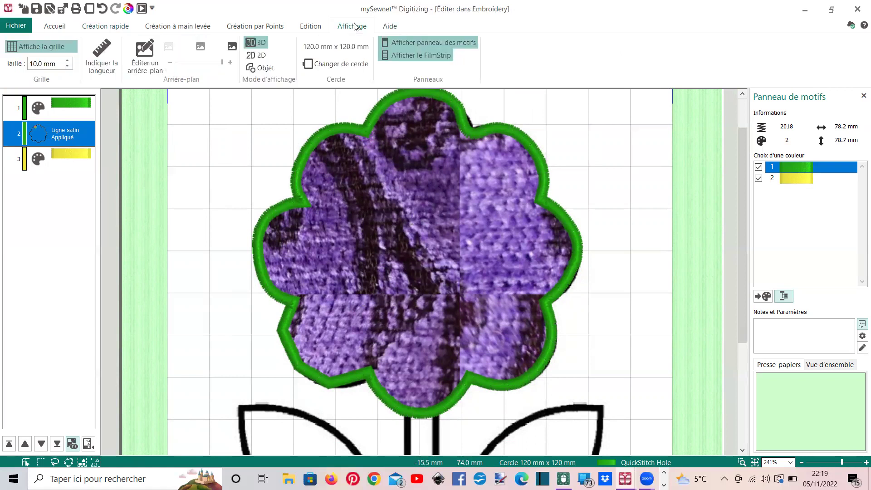
{"action": "left_click", "coordinate": [260, 67]}
{"action": "left_click", "coordinate": [386, 200]}
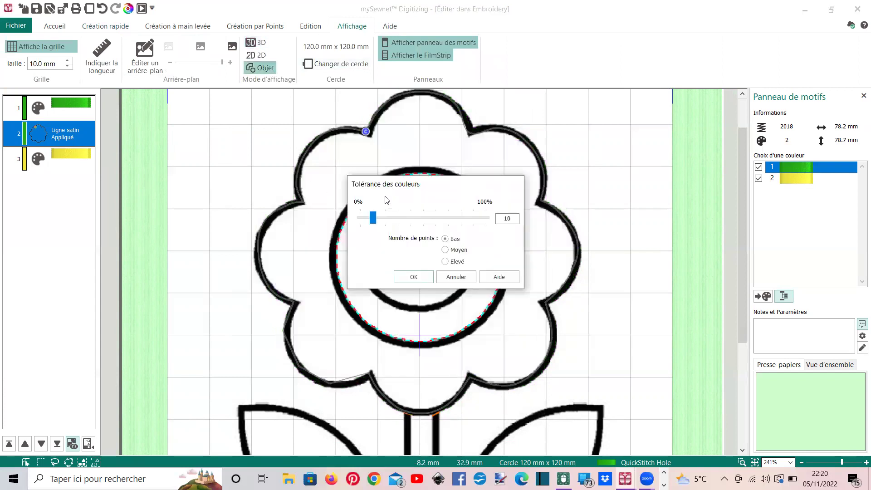
{"action": "left_click", "coordinate": [400, 278]}
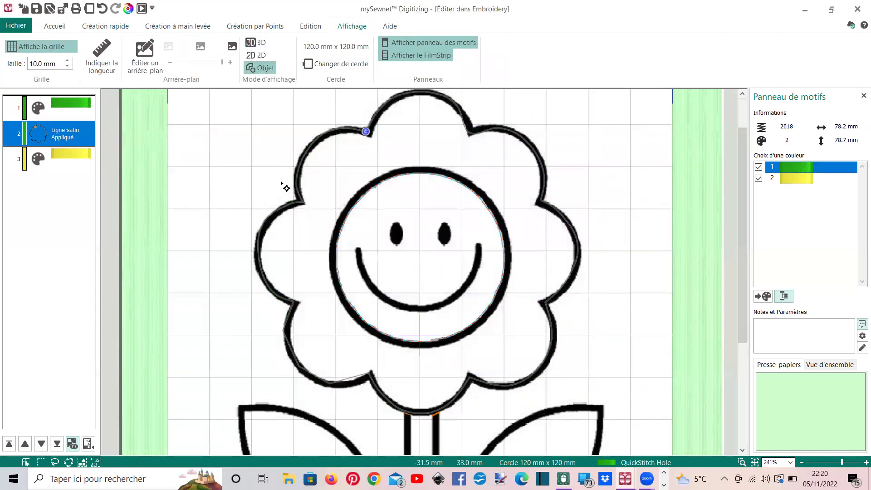
{"action": "left_click", "coordinate": [258, 42]}
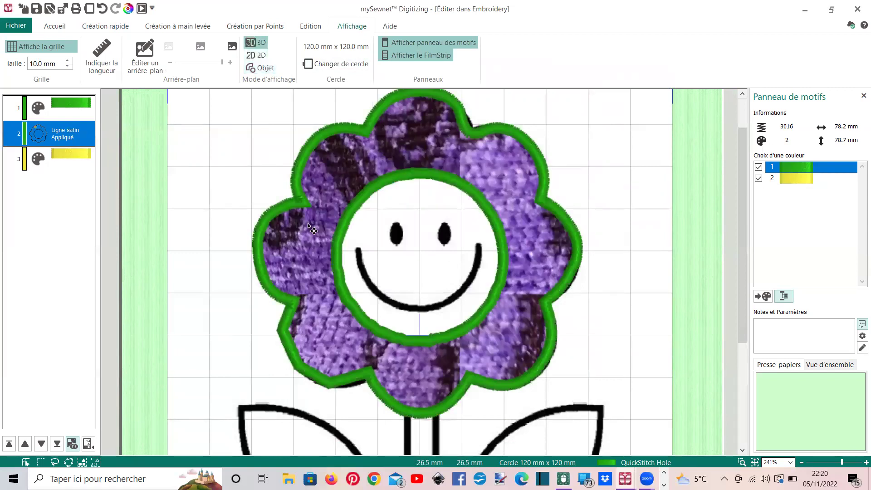
Trace the face circle point by point along the satin ring as a yellow standard fill, placed after the yellow colour change.
{"action": "left_click", "coordinate": [63, 158]}
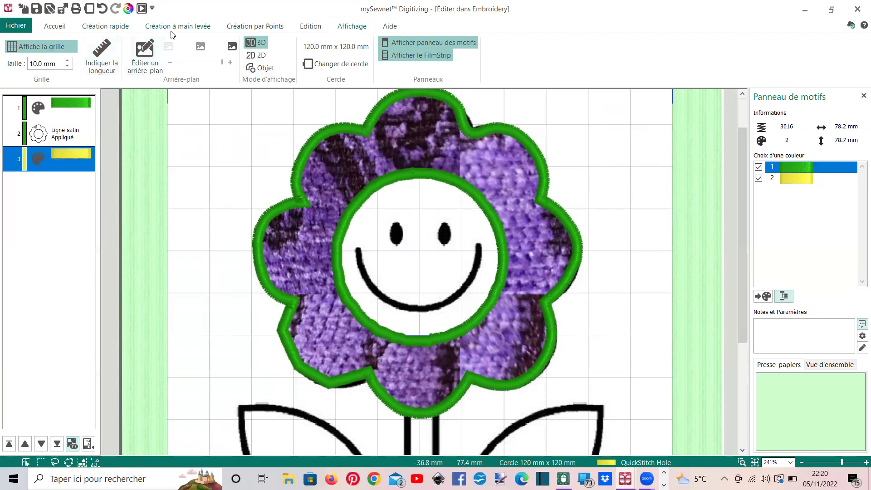
{"action": "left_click", "coordinate": [246, 27]}
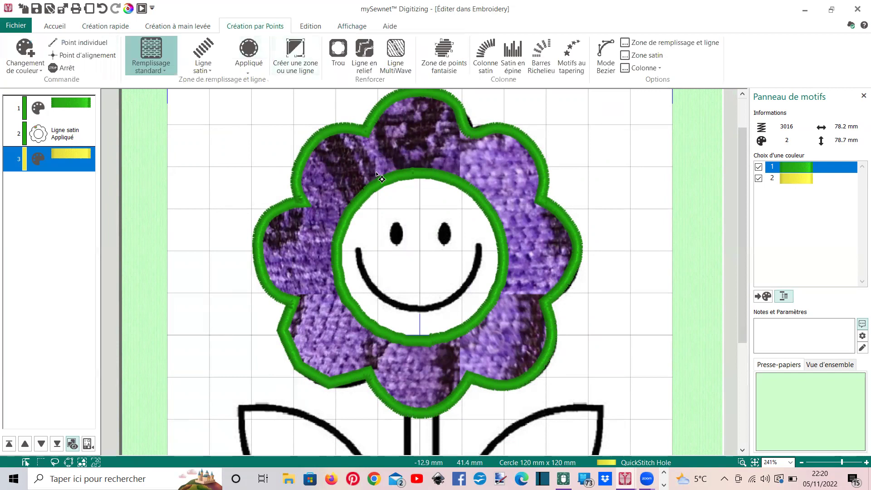
{"action": "left_click", "coordinate": [304, 68]}
{"action": "left_click", "coordinate": [392, 179]}
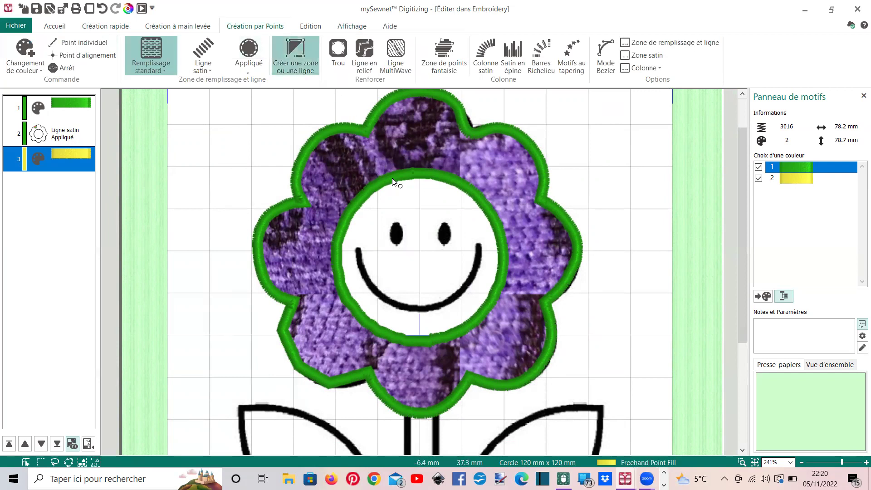
{"action": "left_click", "coordinate": [423, 171]}
{"action": "left_click", "coordinate": [460, 185]}
{"action": "left_click", "coordinate": [488, 211]}
{"action": "left_click", "coordinate": [504, 258]}
{"action": "left_click", "coordinate": [483, 307]}
{"action": "left_click", "coordinate": [446, 335]}
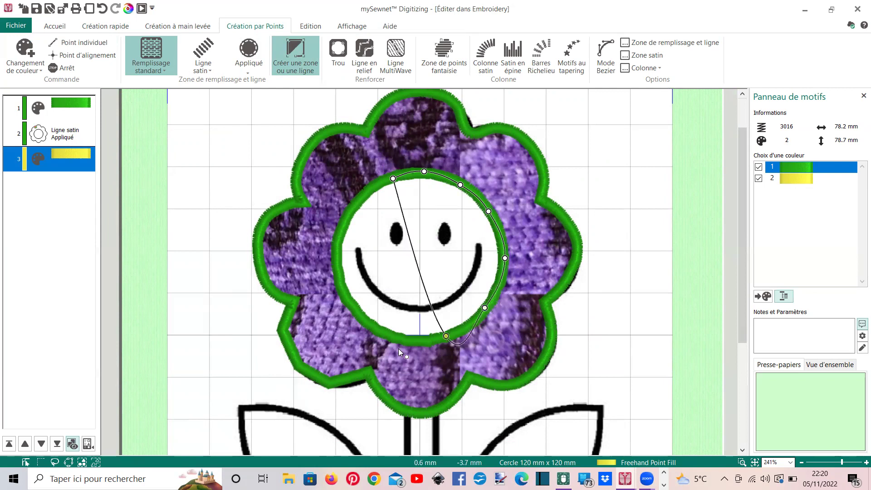
{"action": "left_click", "coordinate": [388, 335]}
{"action": "left_click", "coordinate": [348, 302]}
{"action": "left_click", "coordinate": [334, 248]}
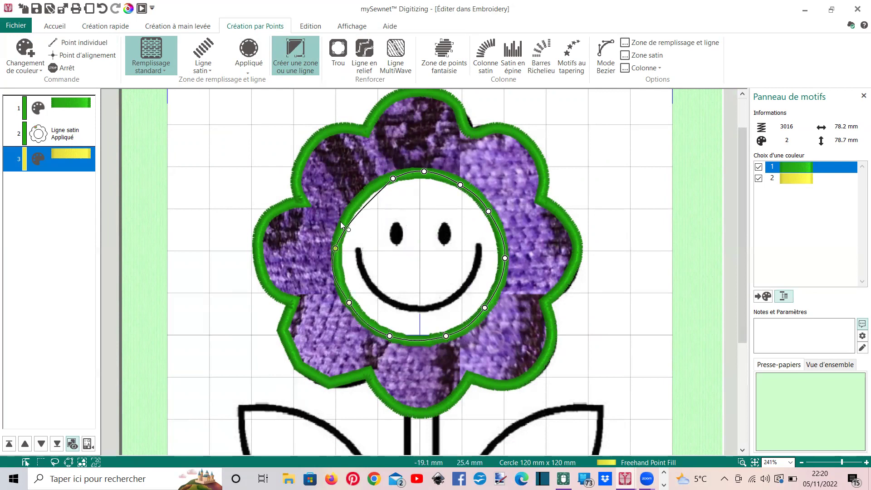
{"action": "left_click", "coordinate": [357, 203]}
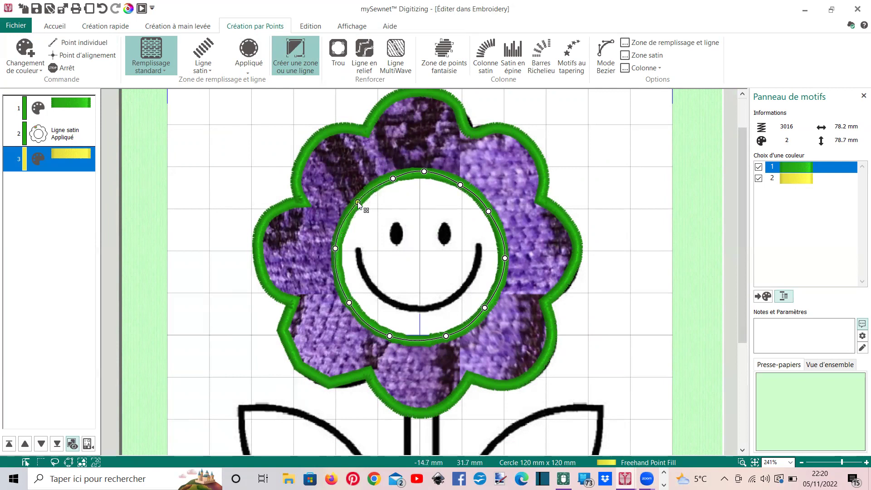
{"action": "key", "text": "Return"}
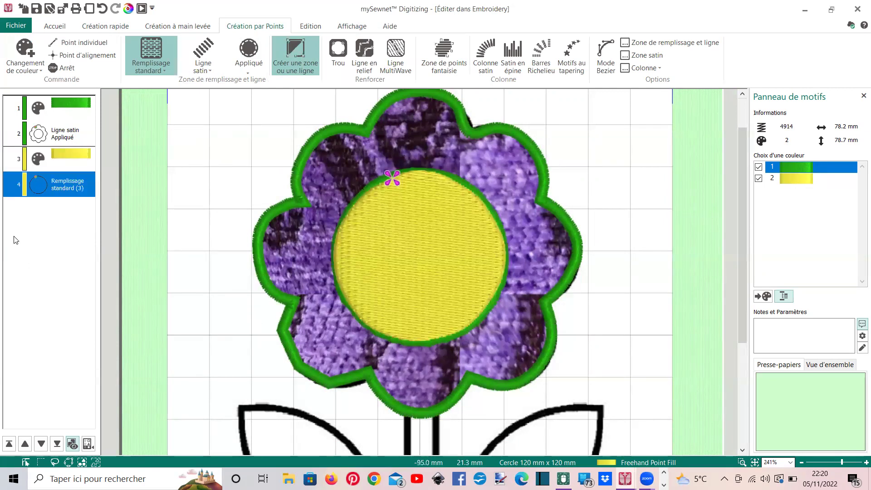
Move the yellow colour change and the face circle fill to the start of the stitching order.
{"action": "left_click", "coordinate": [58, 156], "text": "shift"}
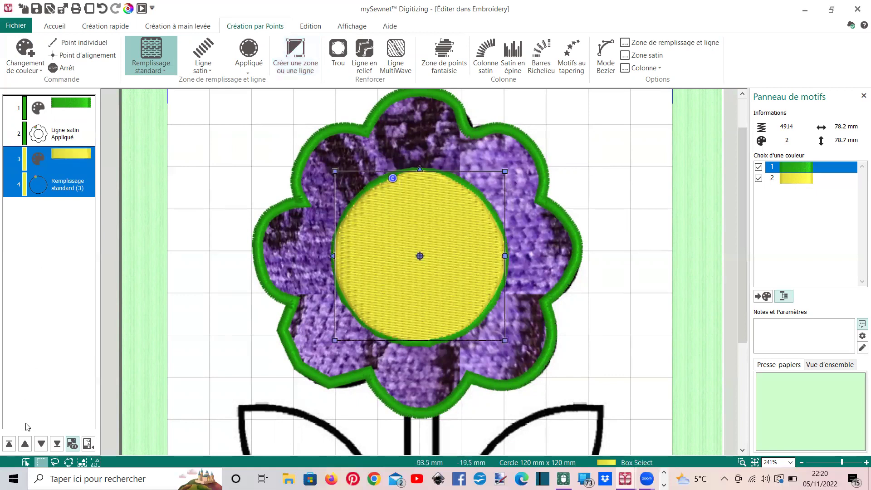
{"action": "left_click", "coordinate": [9, 444]}
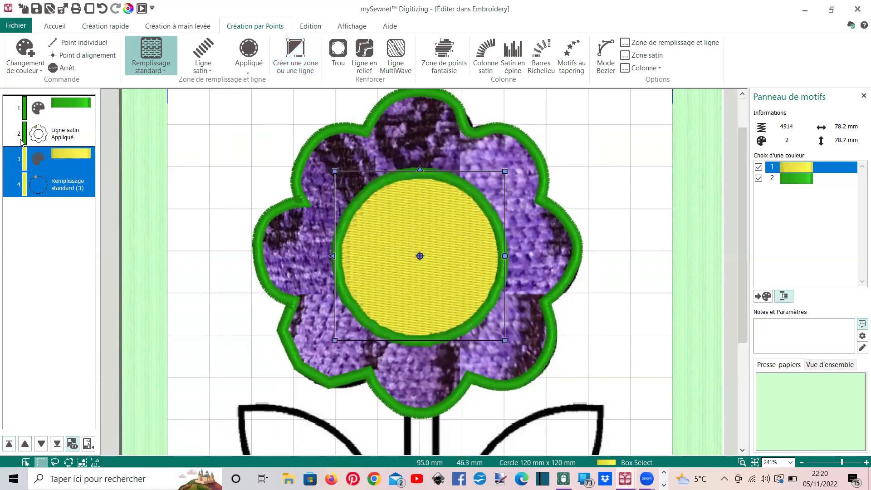
Change the yellow face circle's properties to no fill with a simple-stitch line (Point simple) as its outline.
{"action": "right_click", "coordinate": [56, 135]}
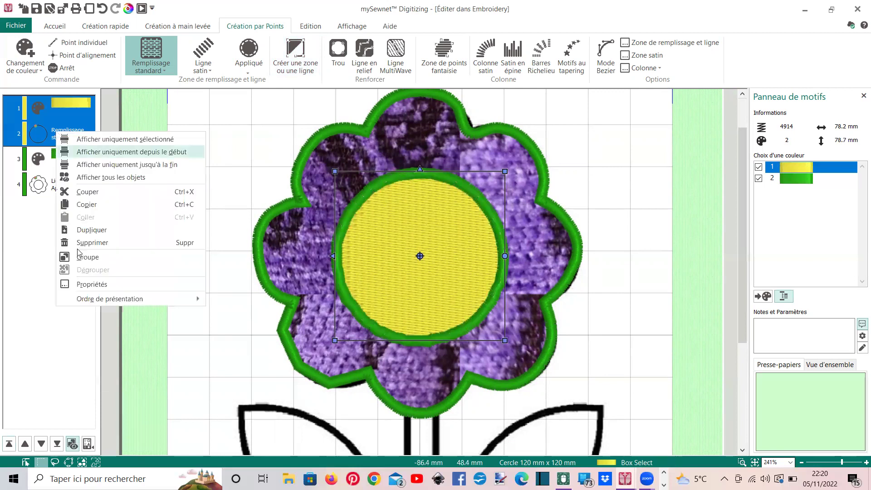
{"action": "left_click", "coordinate": [454, 183]}
{"action": "double_click", "coordinate": [457, 157]}
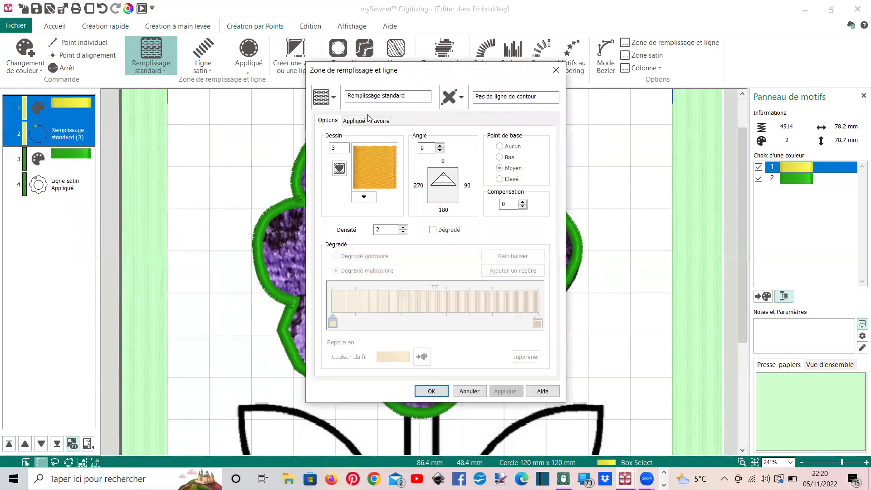
{"action": "left_click", "coordinate": [327, 97]}
{"action": "left_click", "coordinate": [354, 117]}
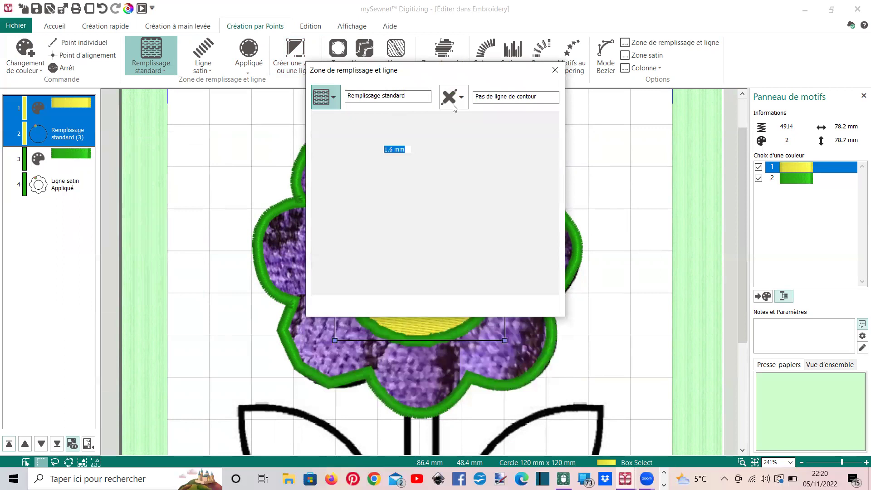
{"action": "left_click", "coordinate": [461, 98]}
{"action": "left_click", "coordinate": [460, 133]}
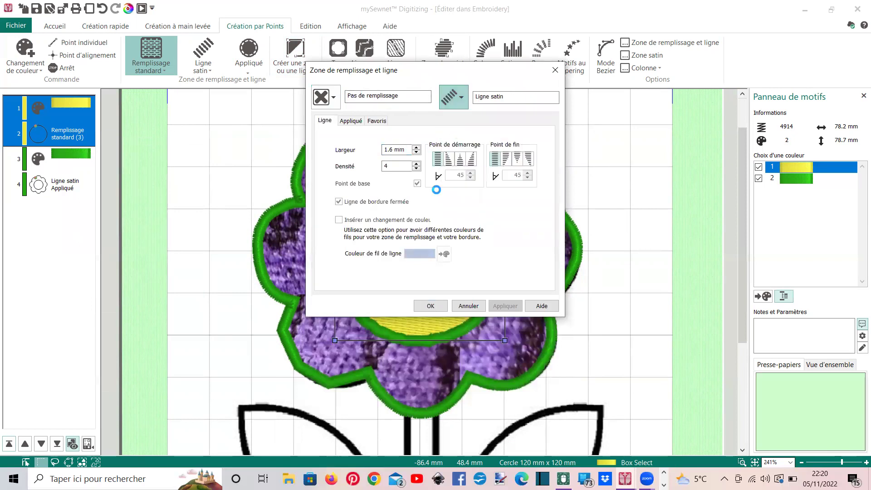
Make the face circle a standard appliqué with a 0.2 mm piece margin and the recent pink-and-purple fabric with dotted rings.
{"action": "left_click", "coordinate": [354, 122]}
{"action": "left_click", "coordinate": [382, 172]}
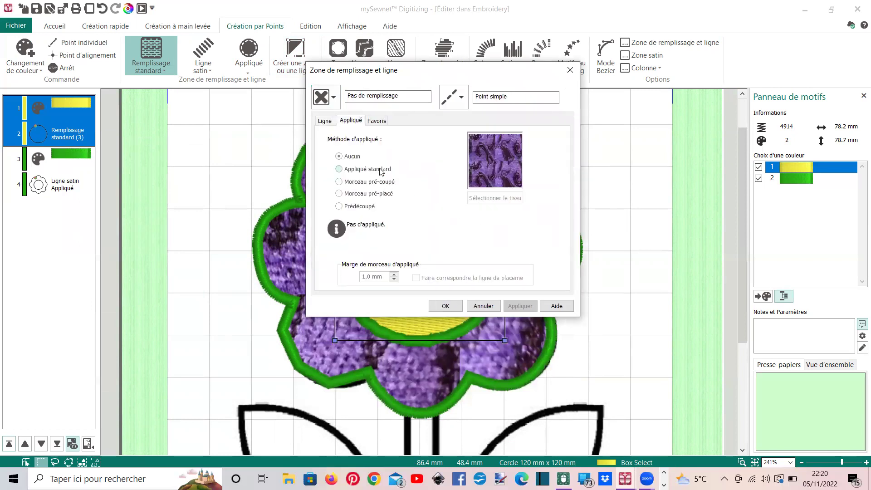
{"action": "left_click_drag", "start_coordinate": [376, 281], "coordinate": [350, 284]}
{"action": "type", "text": "0.2"}
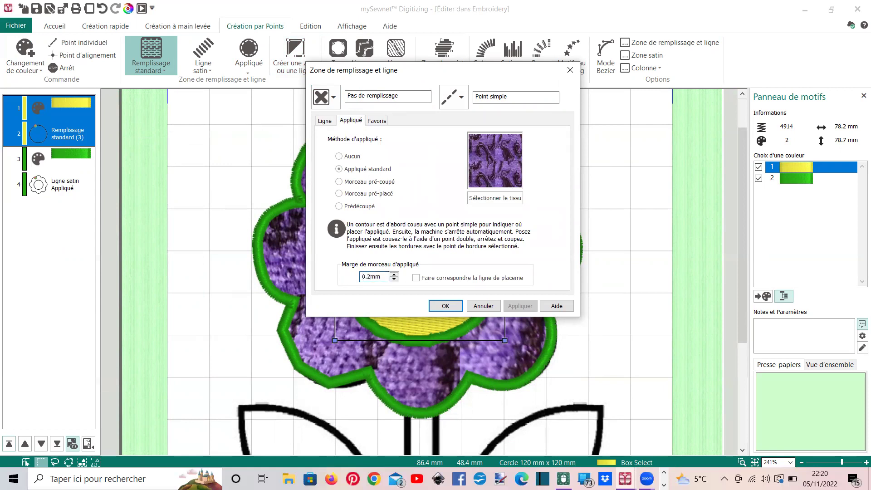
{"action": "left_click", "coordinate": [474, 198]}
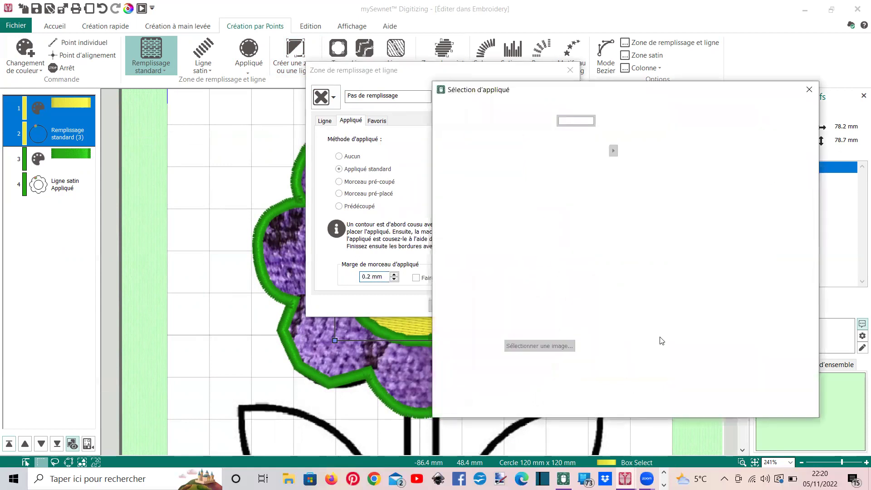
{"action": "double_click", "coordinate": [760, 338]}
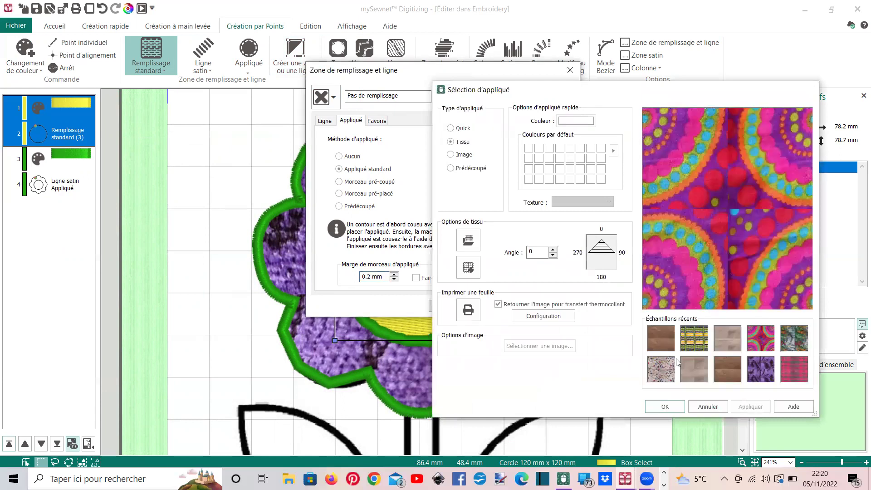
{"action": "left_click", "coordinate": [446, 307]}
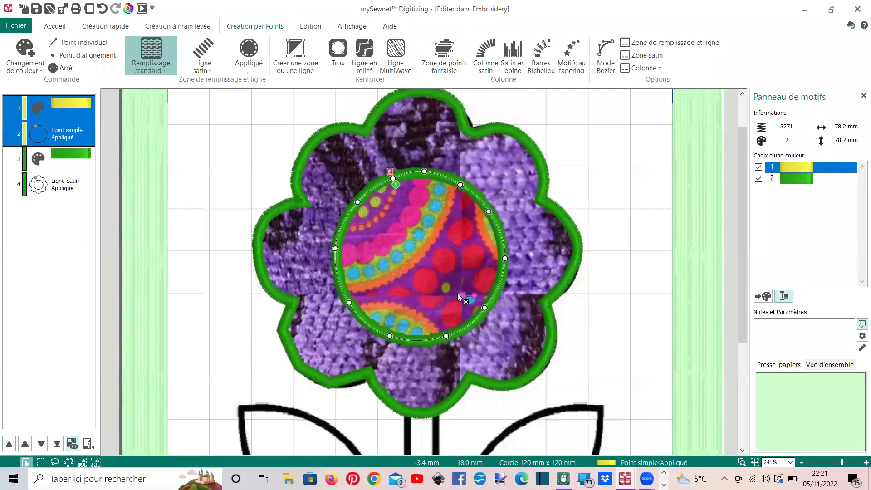
Reposition the fabric pattern inside the face circle so its dotted medallion sits near the middle, slightly low.
{"action": "left_click_drag", "start_coordinate": [463, 296], "coordinate": [515, 363]}
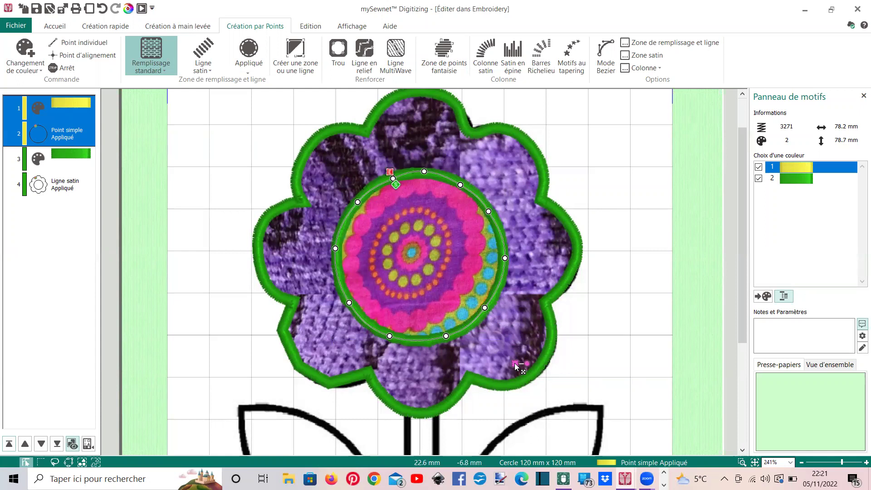
{"action": "mouse_move", "coordinate": [516, 367]}
{"action": "left_mouse_down"}
{"action": "mouse_move", "coordinate": [512, 436]}
{"action": "mouse_move", "coordinate": [477, 454]}
{"action": "mouse_move", "coordinate": [437, 321]}
{"action": "mouse_move", "coordinate": [443, 228]}
{"action": "mouse_move", "coordinate": [511, 209]}
{"action": "mouse_move", "coordinate": [553, 184]}
{"action": "mouse_move", "coordinate": [535, 156]}
{"action": "mouse_move", "coordinate": [515, 157]}
{"action": "left_mouse_up"}
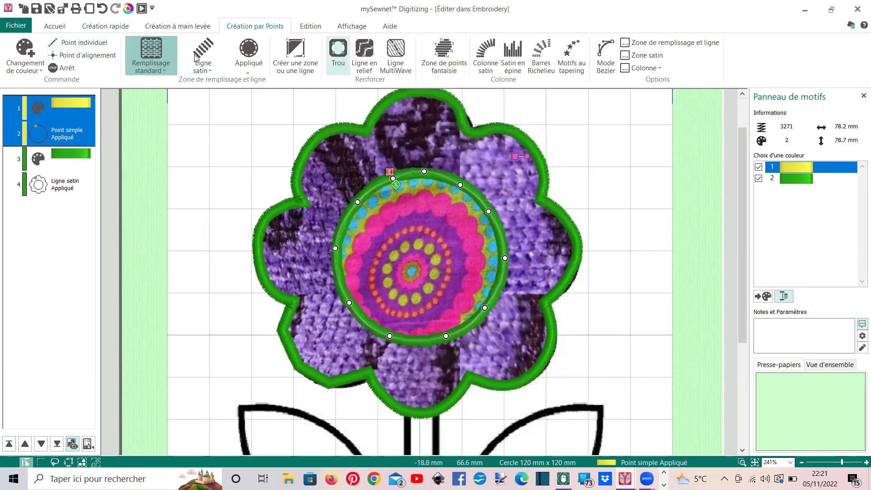
{"action": "left_click", "coordinate": [106, 27]}
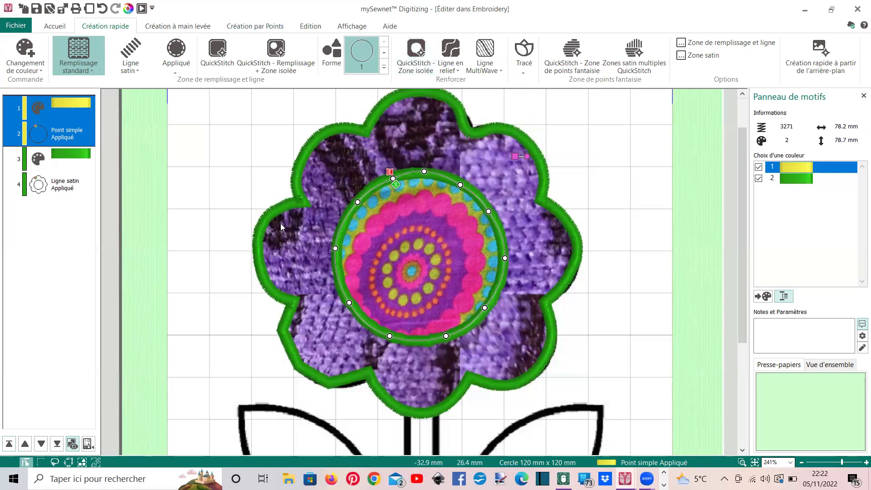
{"action": "scroll", "coordinate": [276, 201], "scroll_direction": "down", "scroll_amount": 1}
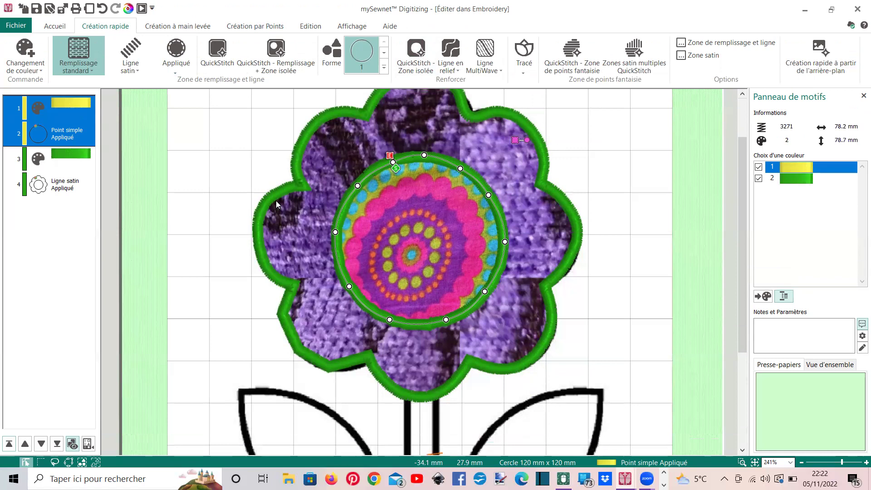
{"action": "scroll", "coordinate": [275, 201], "scroll_direction": "up", "scroll_amount": 1}
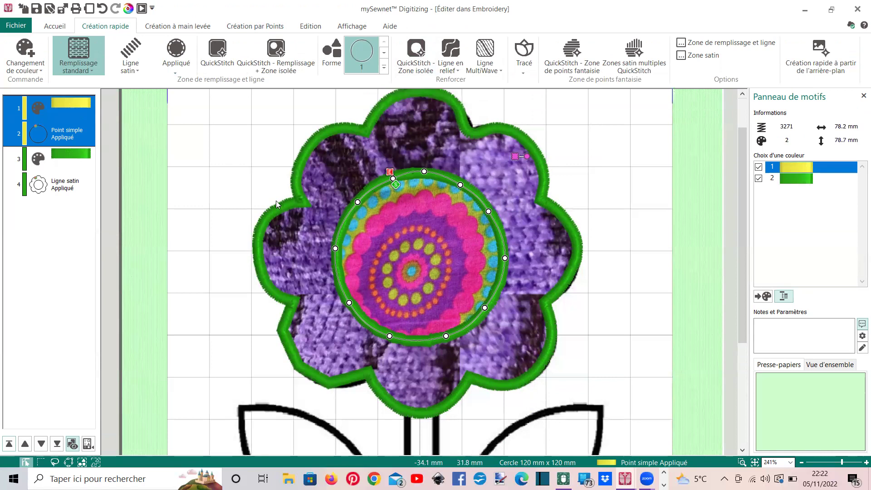